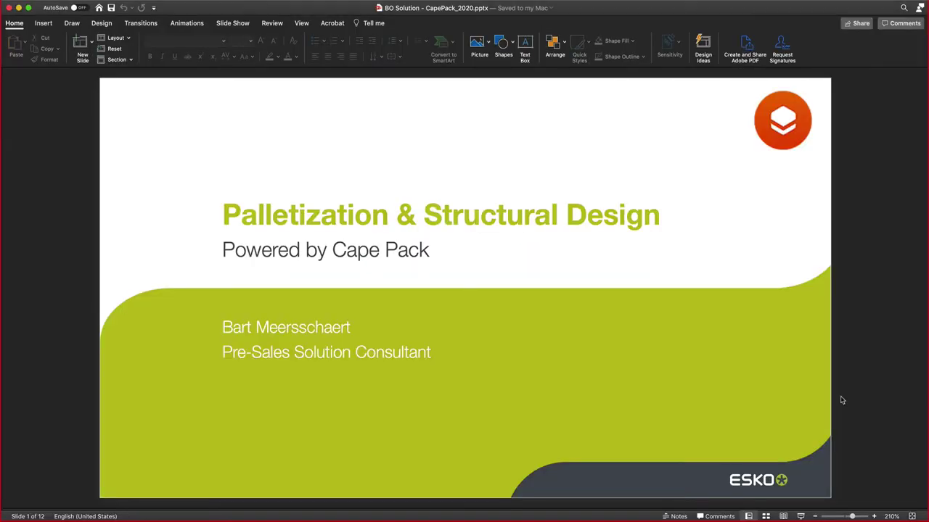
# - Advance the CapePack_2020 deck through the Cape Pack facts slide to slide 3
pyautogui.press('Down')
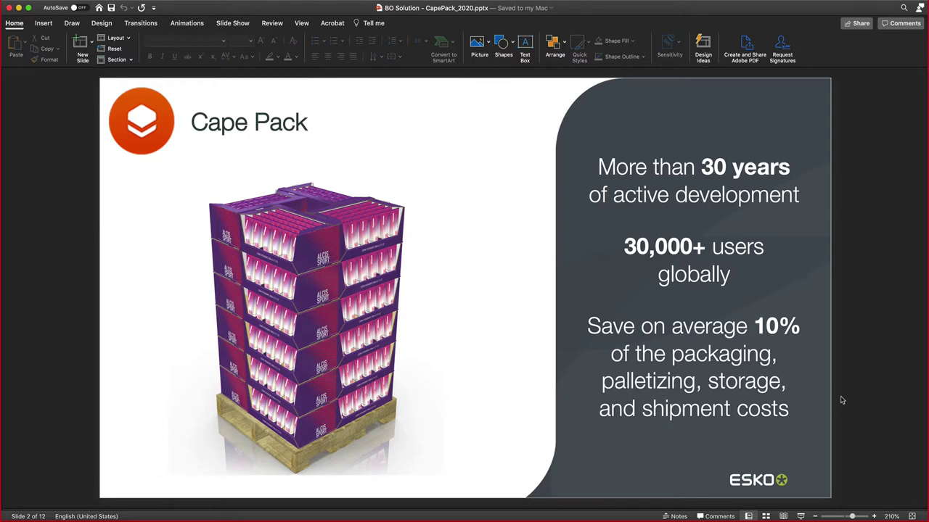
pyautogui.press('pagedown')
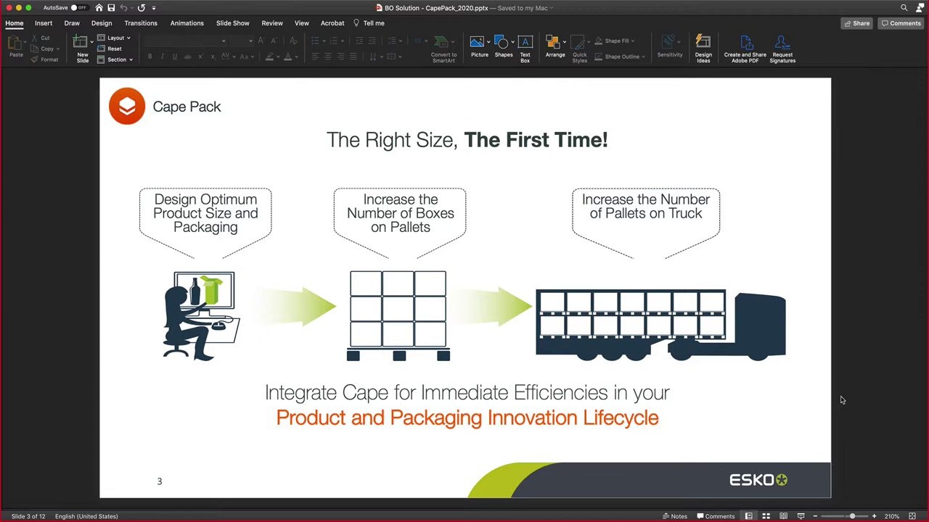
# - Page past Packaging Optimization and Additional Packaging Optimization Tools to the Packaging Integration slide
pyautogui.press('pagedown')
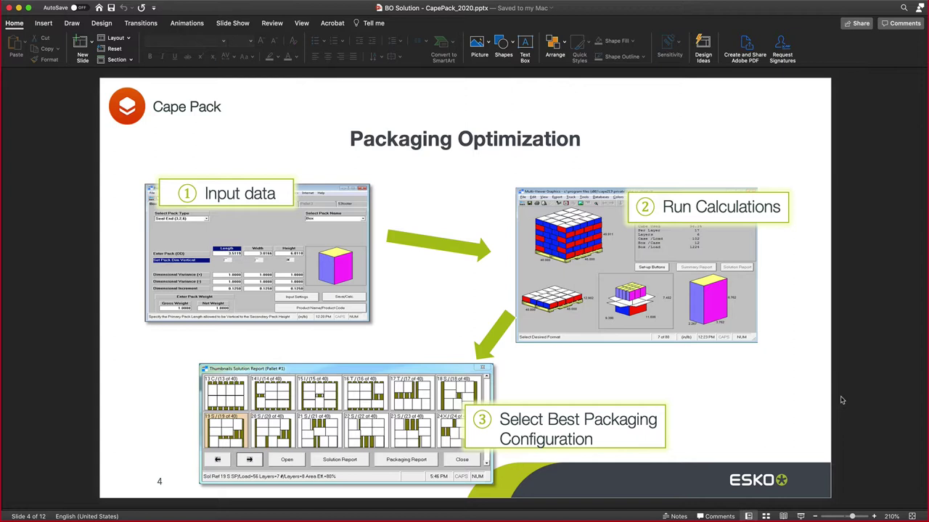
pyautogui.press('pagedown')
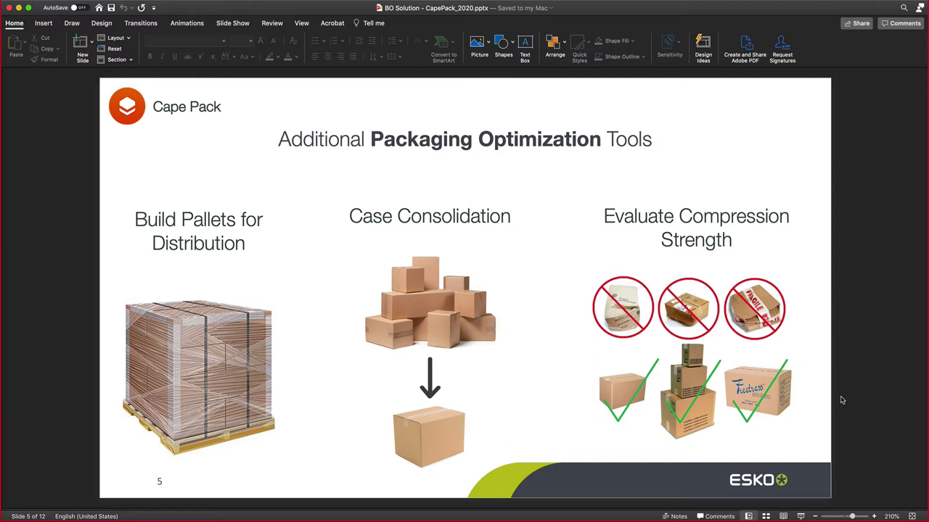
pyautogui.press('Down')
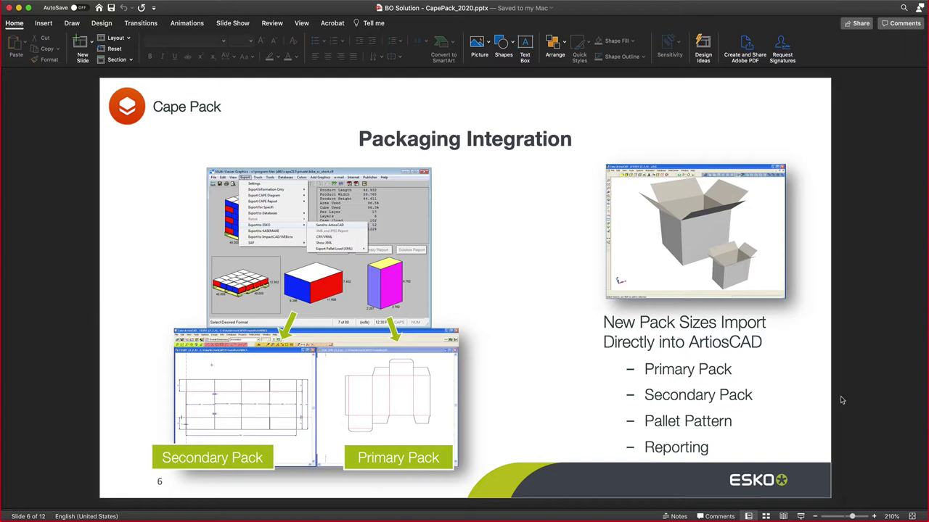
# - Page through Custom Reporting, Sustainability and ROI, and Bundles to Cape Cloud, then switch to Cape Pack in VMware Fusion
pyautogui.press('Down')
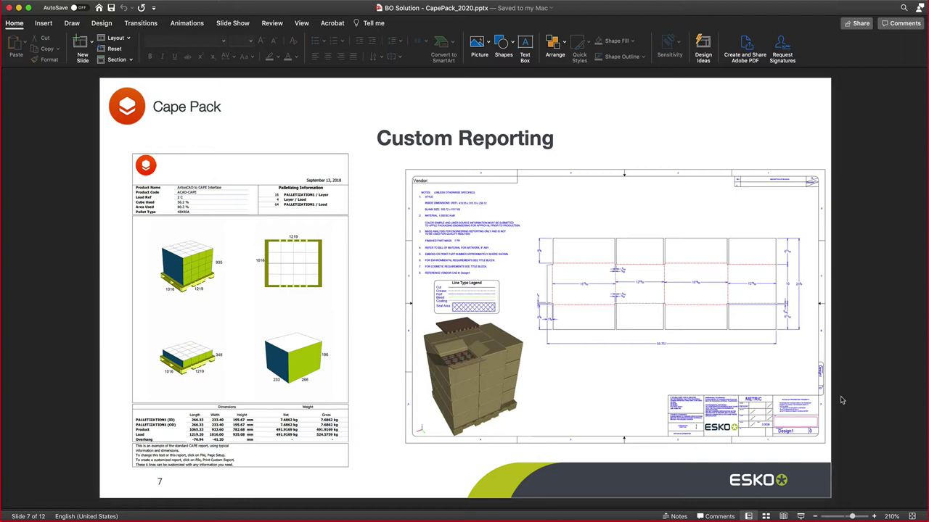
pyautogui.press('pagedown')
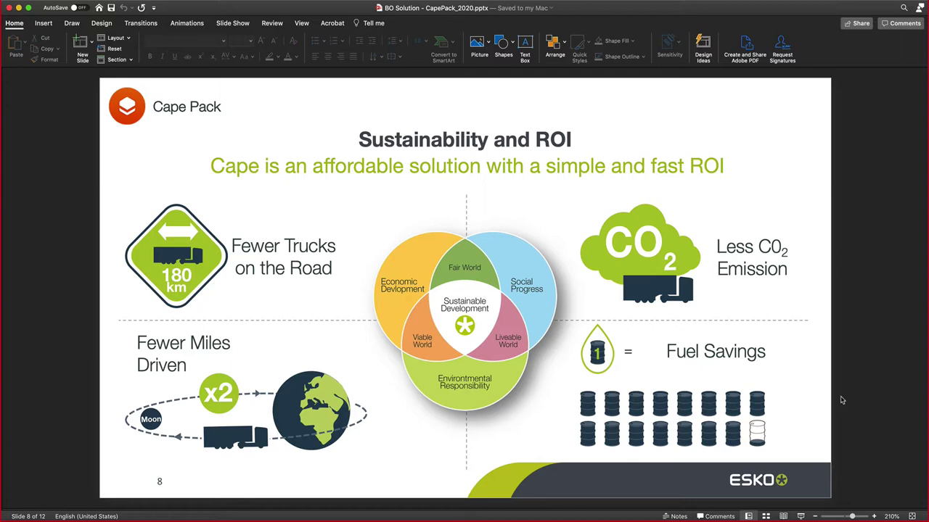
pyautogui.press('pagedown')
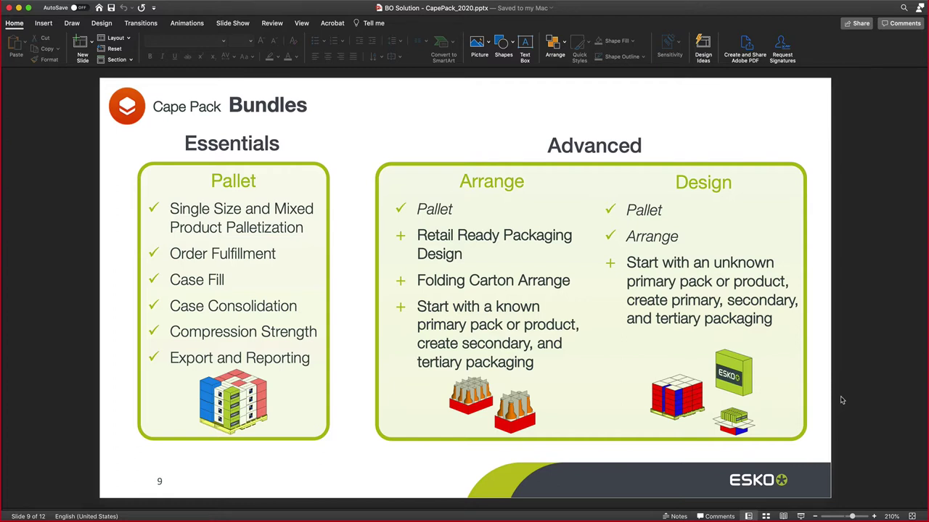
pyautogui.press('pagedown')
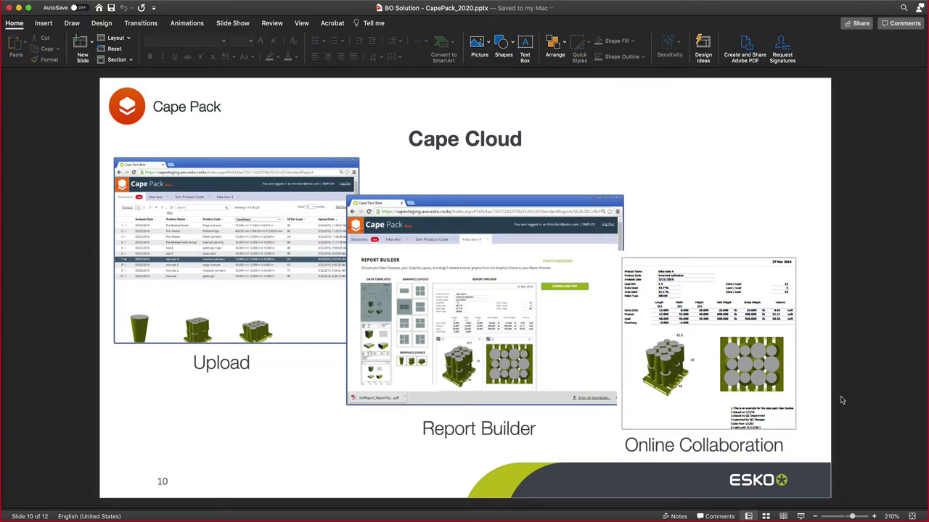
pyautogui.press('super+Tab')
pyautogui.press('super+Tab')
pyautogui.press('super+Tab')
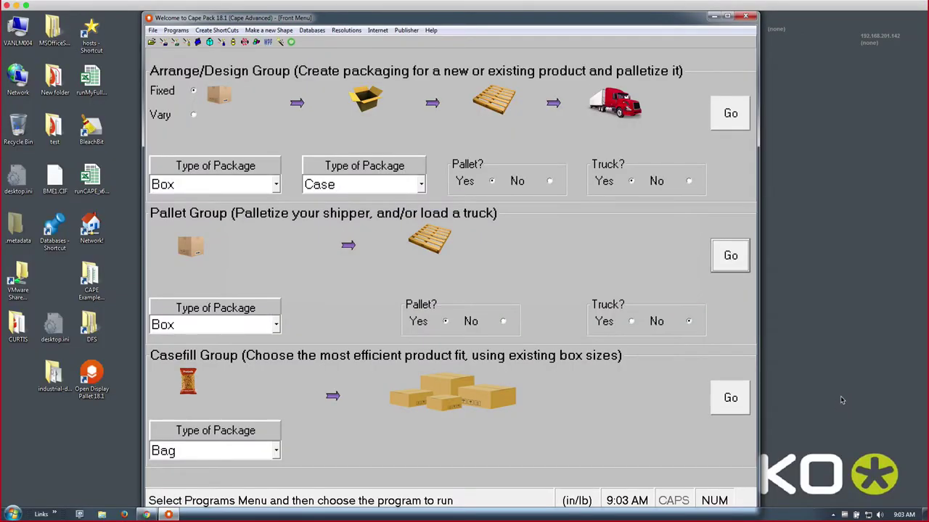
# - Change Cape Pack's resolution from 800 x 600 to 1280 x 768 and maximize the window
pyautogui.click(344, 31)
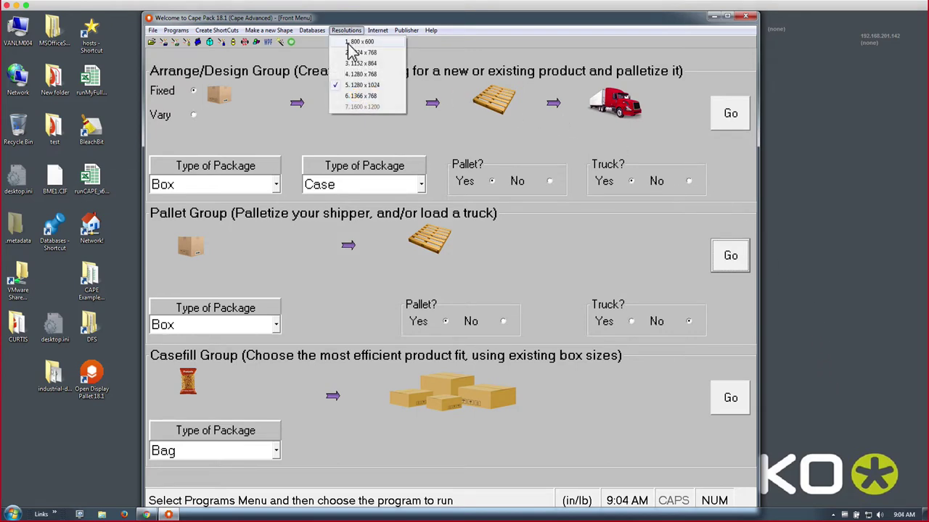
pyautogui.click(350, 42)
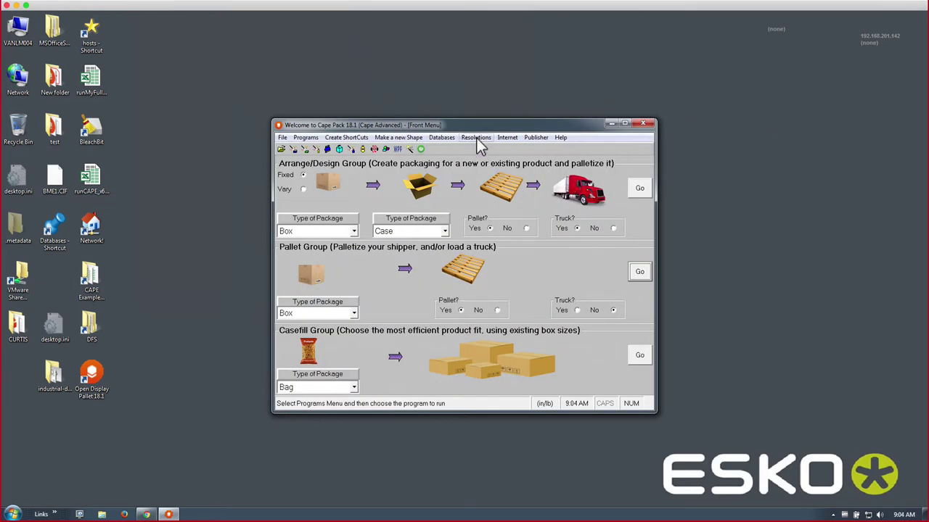
pyautogui.click(476, 137)
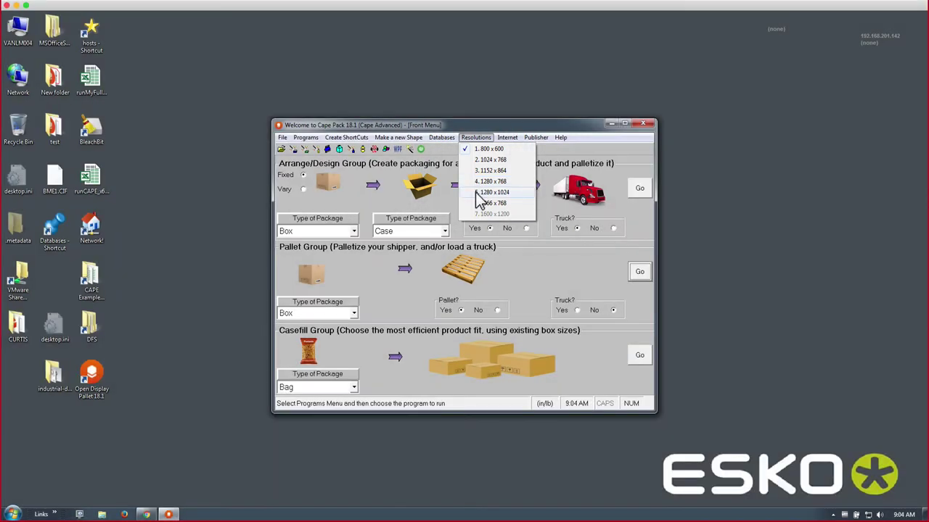
pyautogui.click(477, 183)
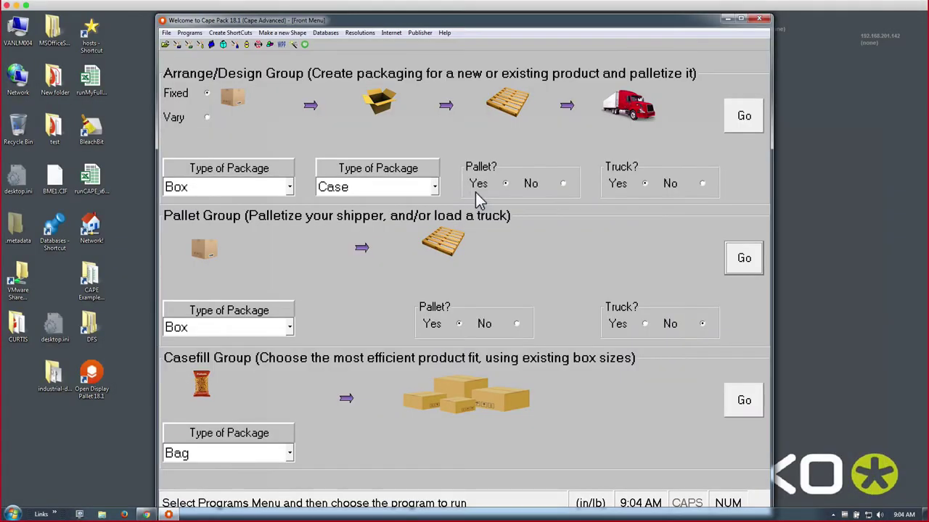
pyautogui.moveTo(458, 23); pyautogui.dragTo(305, 19)
pyautogui.doubleClick(306, 20)
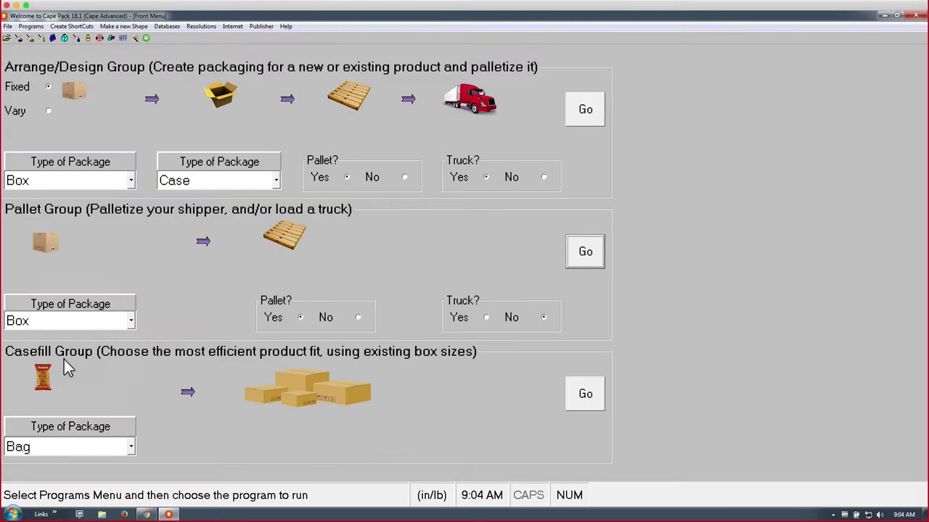
pyautogui.click(31, 26)
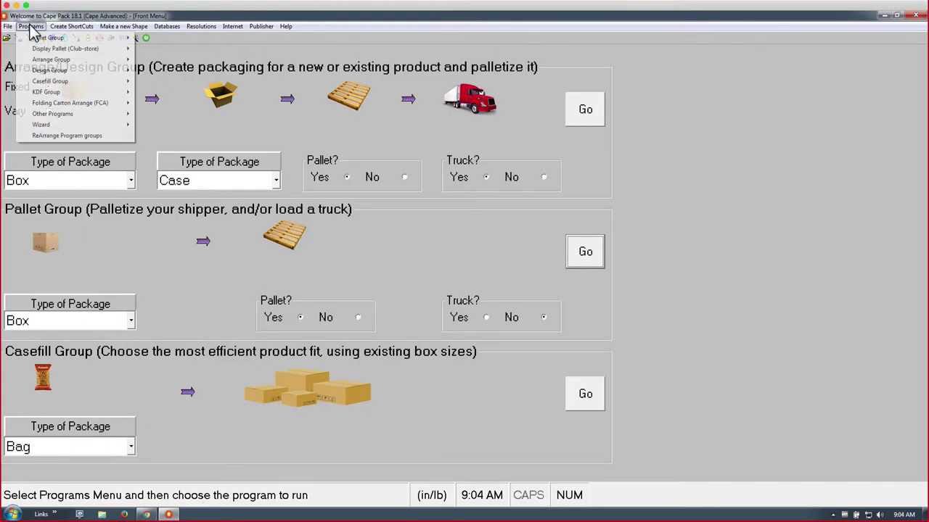
pyautogui.click(52, 137)
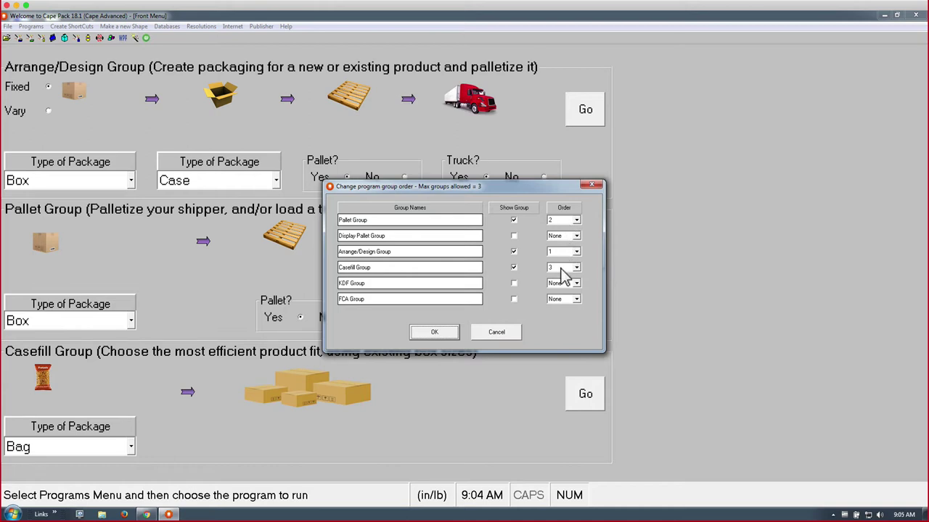
pyautogui.click(496, 333)
pyautogui.click(32, 28)
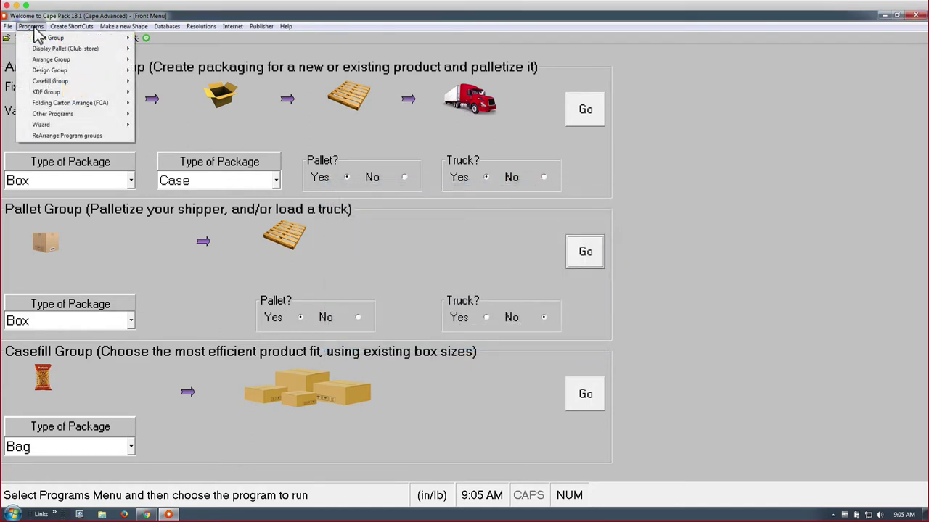
pyautogui.moveTo(15, 33)
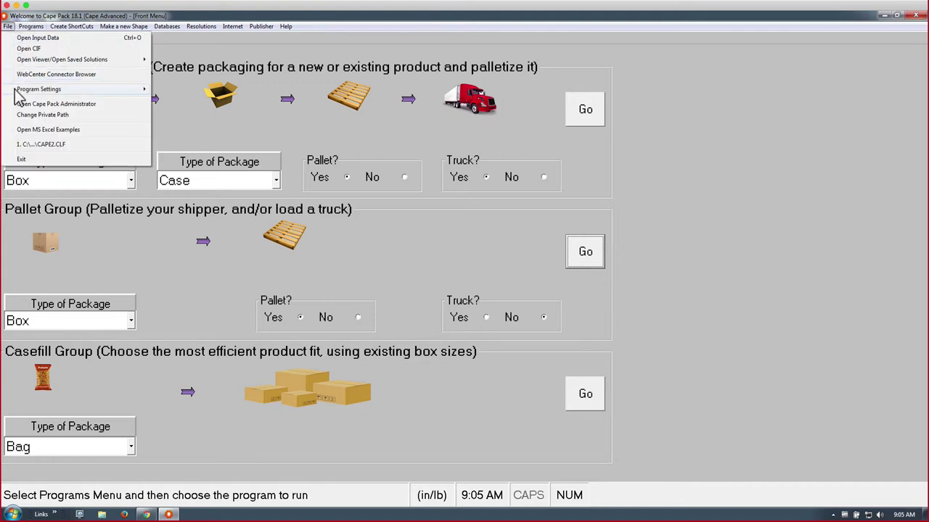
pyautogui.moveTo(17, 93)
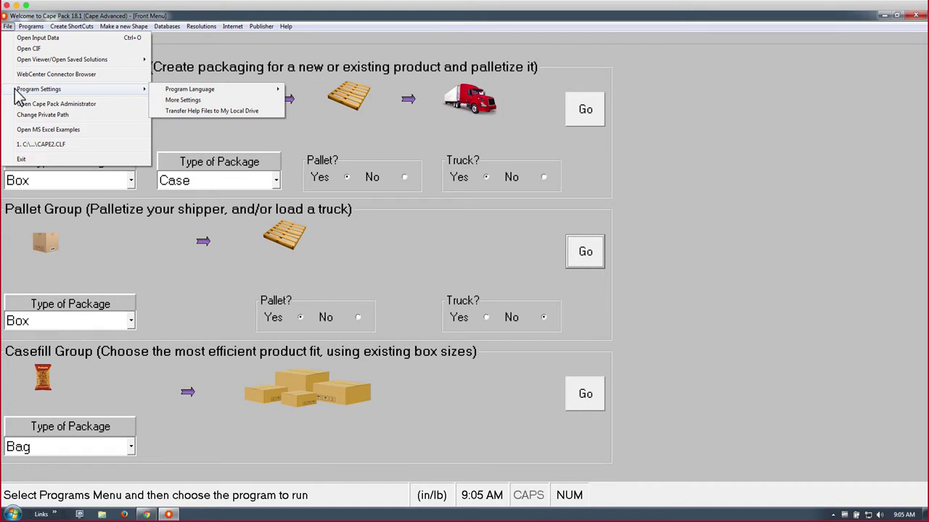
pyautogui.moveTo(190, 95)
pyautogui.click(265, 42)
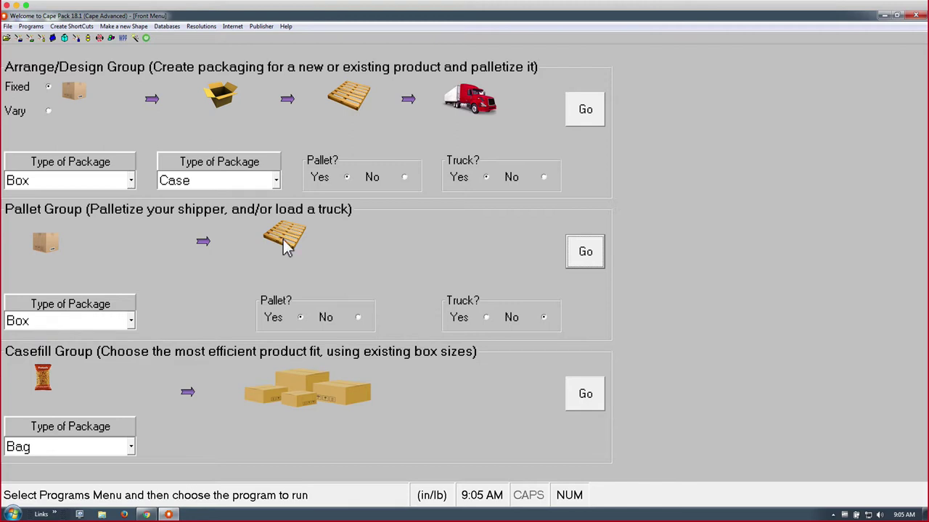
# - Set the Pallet Group to use a pallet (Yes) with Truck set to No
pyautogui.click(358, 319)
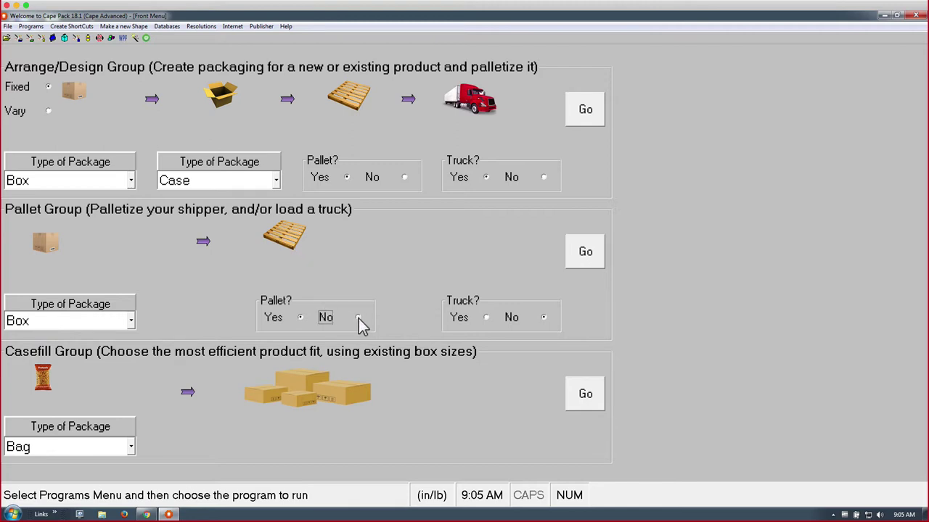
pyautogui.click(301, 318)
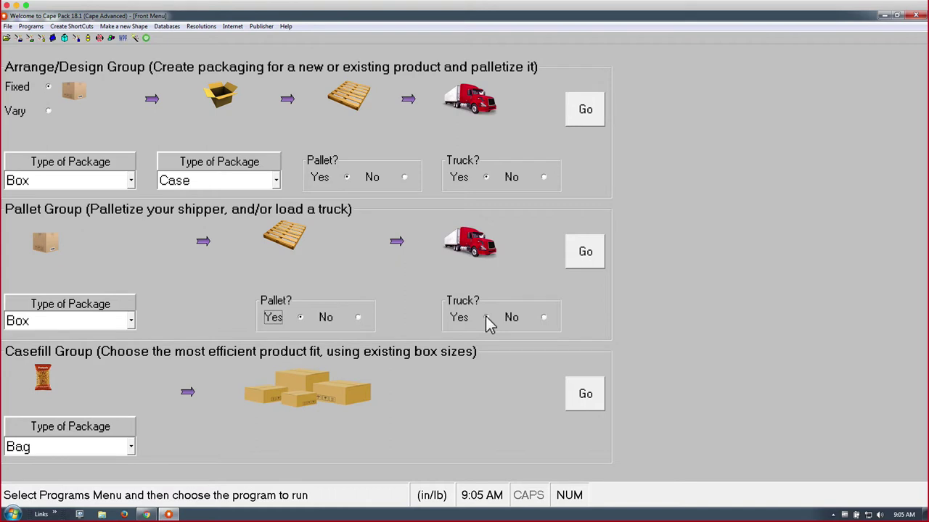
pyautogui.click(544, 317)
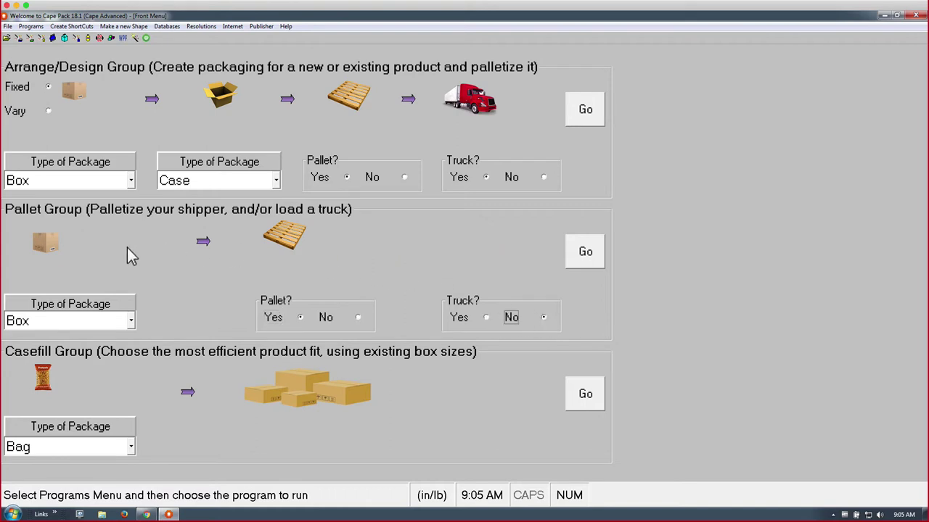
# - Launch the Pallet program, check the 48x40 settings, and set the case pack type to RSC (2,2,4)
pyautogui.click(585, 254)
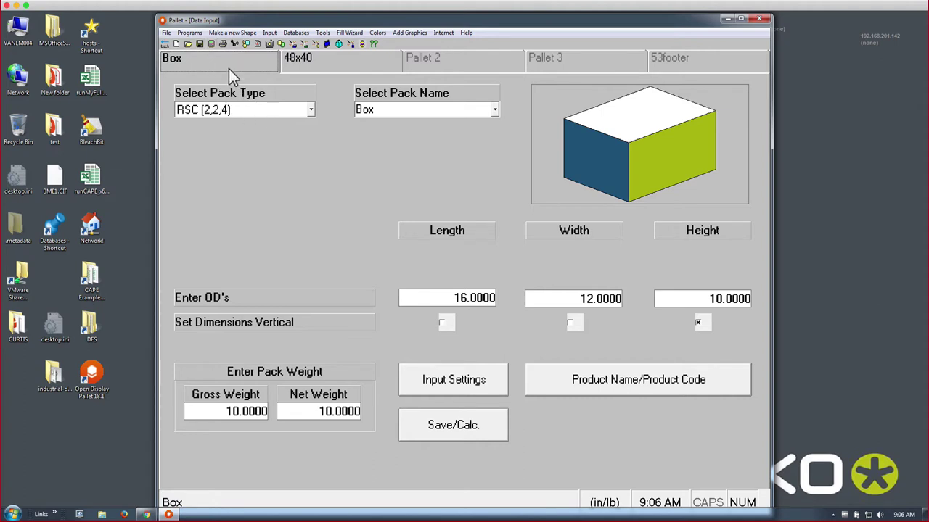
pyautogui.click(304, 65)
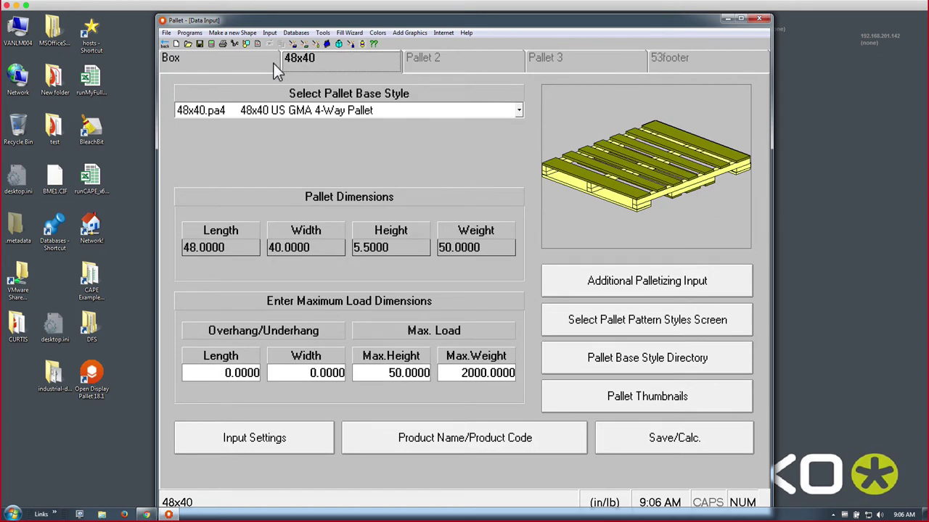
pyautogui.click(238, 61)
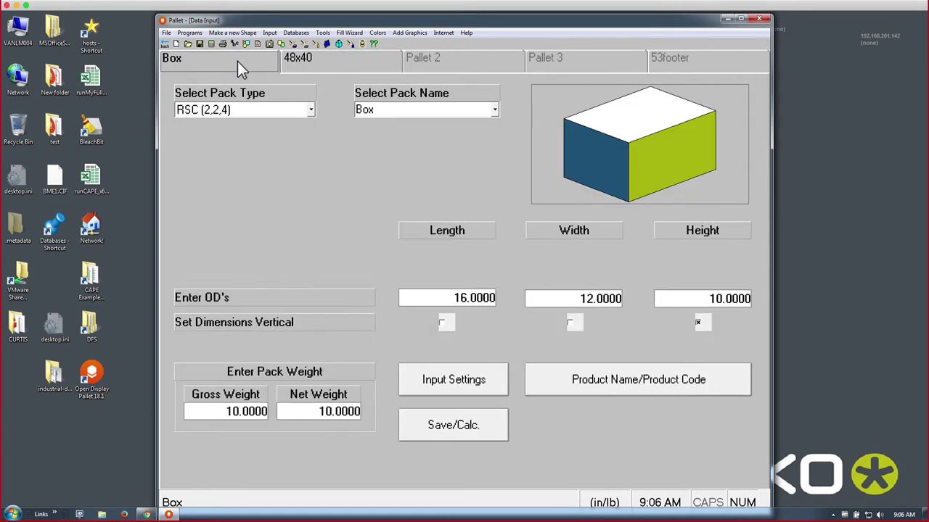
pyautogui.click(271, 116)
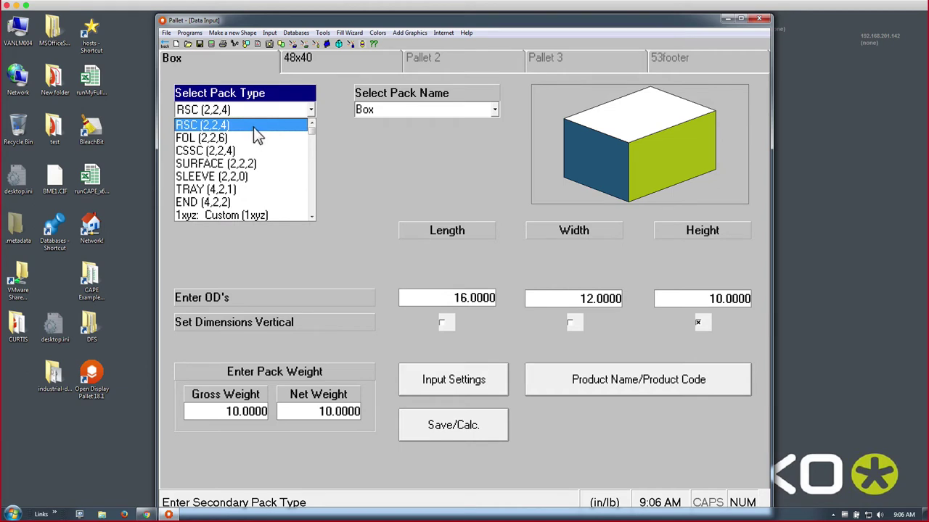
pyautogui.click(208, 128)
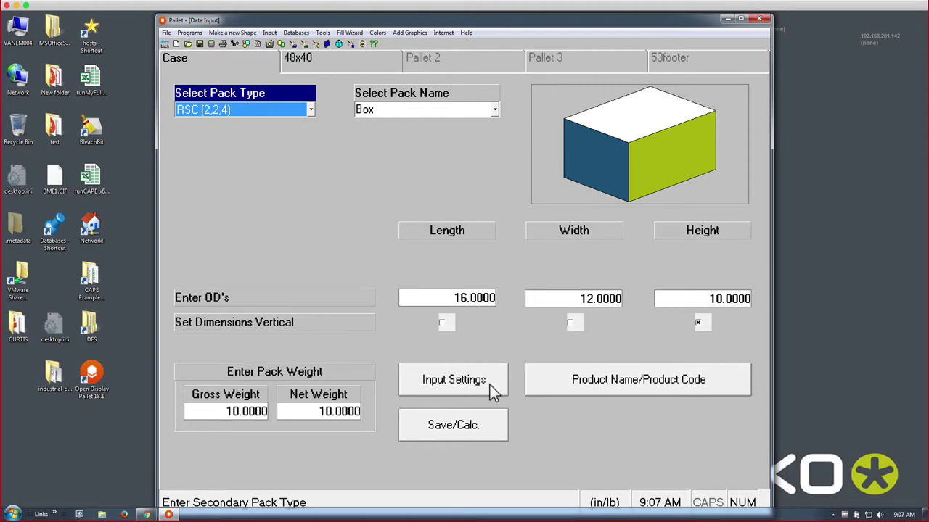
pyautogui.click(490, 384)
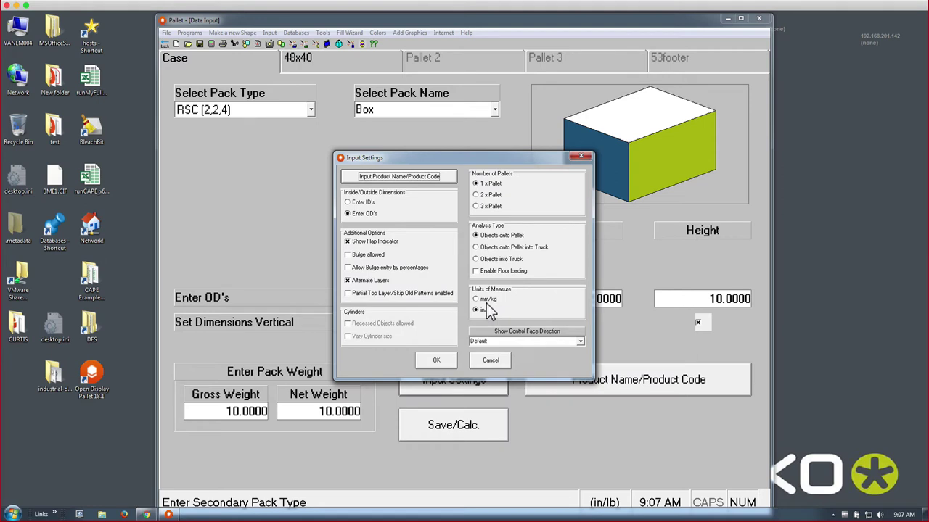
pyautogui.click(488, 301)
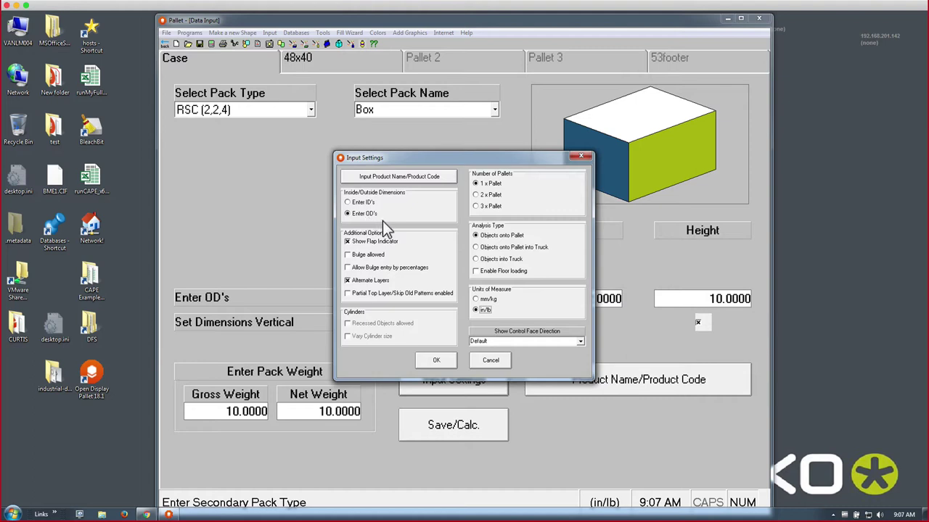
pyautogui.click(436, 362)
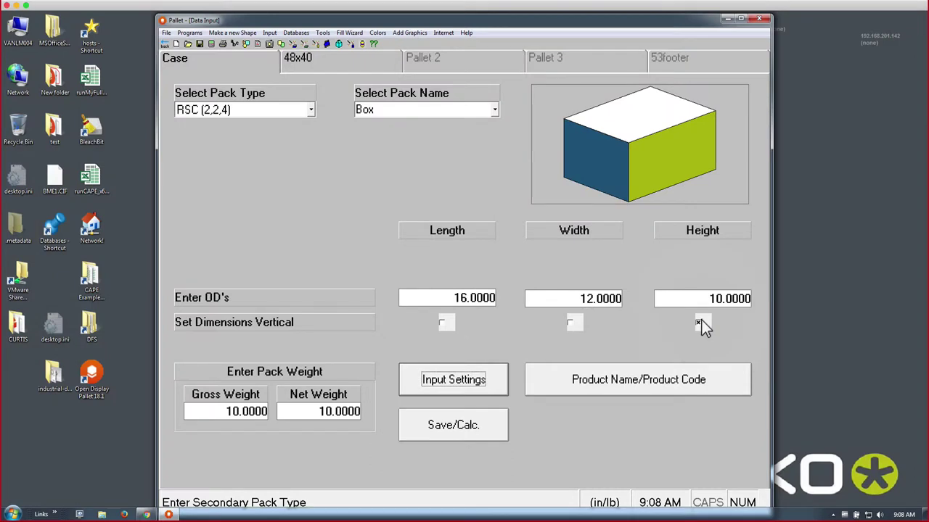
# - After trying the lb-to-kg conversion, enter gross weight 10 and net weight 9.875 for the case
pyautogui.click(225, 412)
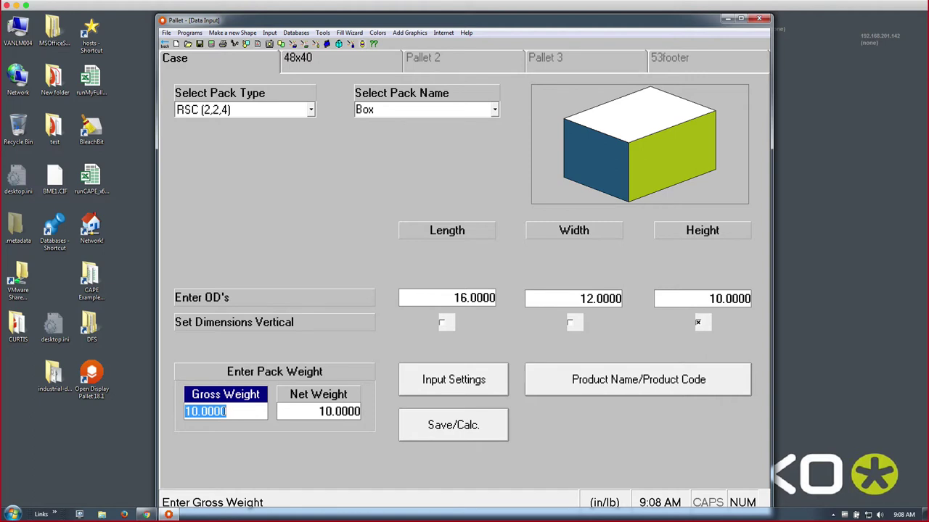
pyautogui.rightClick(239, 412)
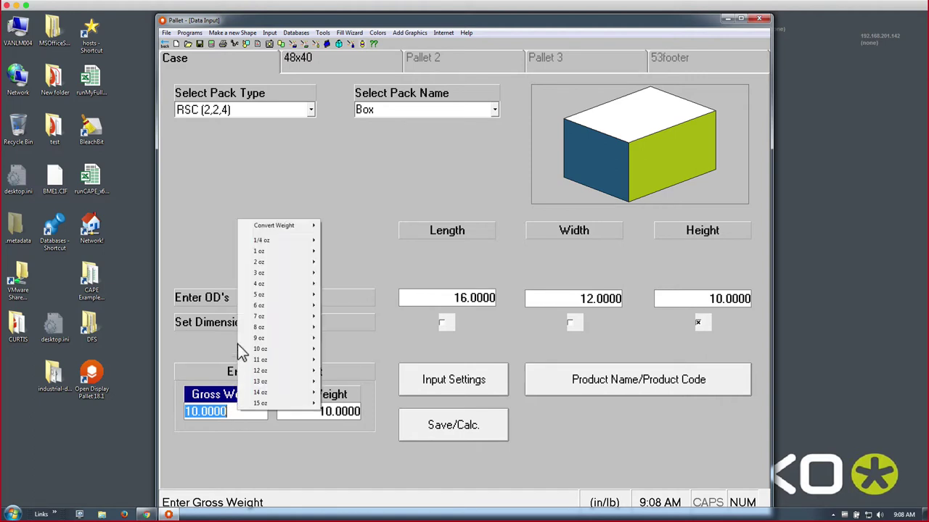
pyautogui.moveTo(284, 222)
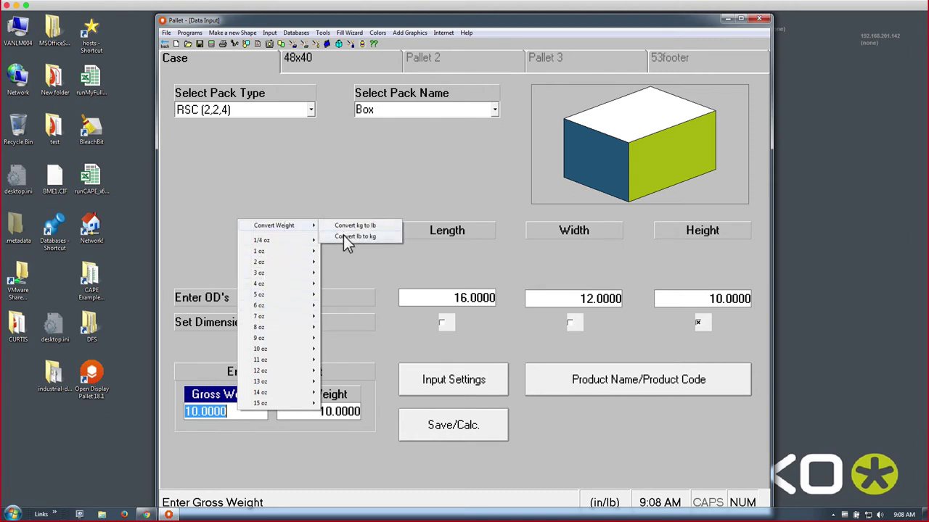
pyautogui.click(346, 237)
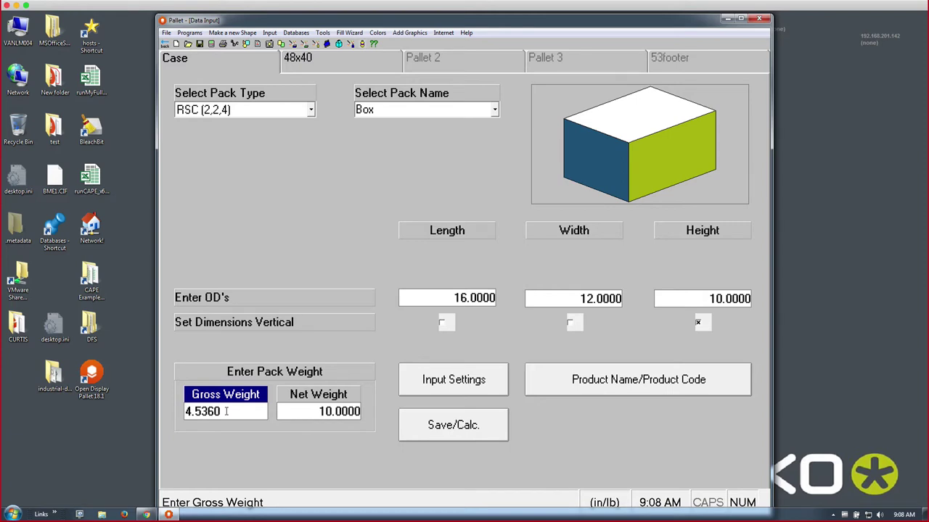
pyautogui.press('BackSpace')
pyautogui.press('Return')
pyautogui.write('10')
pyautogui.press('Return')
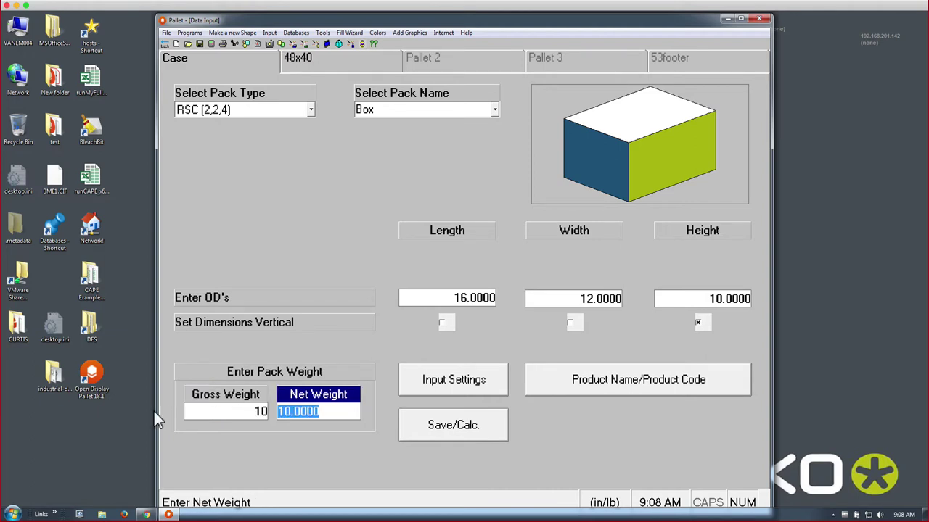
pyautogui.write('9.')
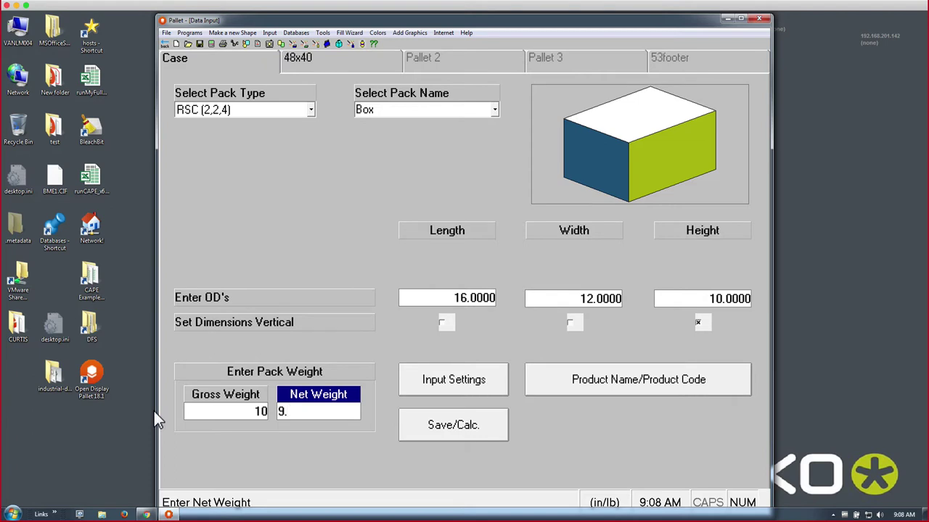
pyautogui.write('875')
pyautogui.press('Return')
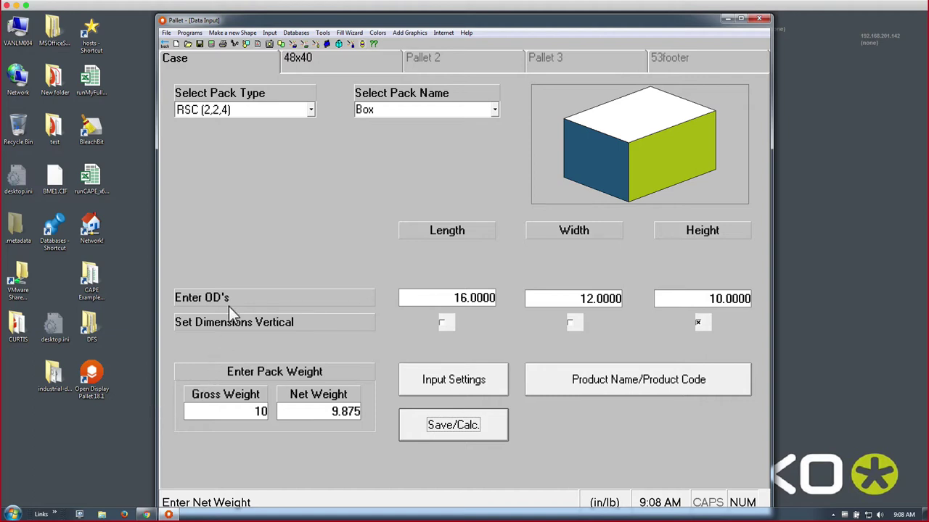
# - Choose the 48x40-36.pa4 Pallet 48x40/36 4-WAY base and open the Pallet Base Style Directory
pyautogui.click(323, 69)
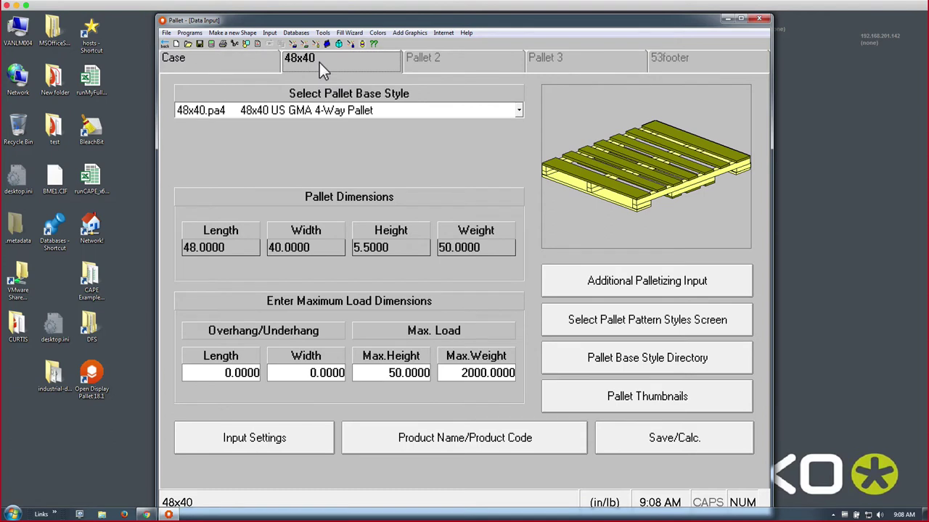
pyautogui.click(346, 114)
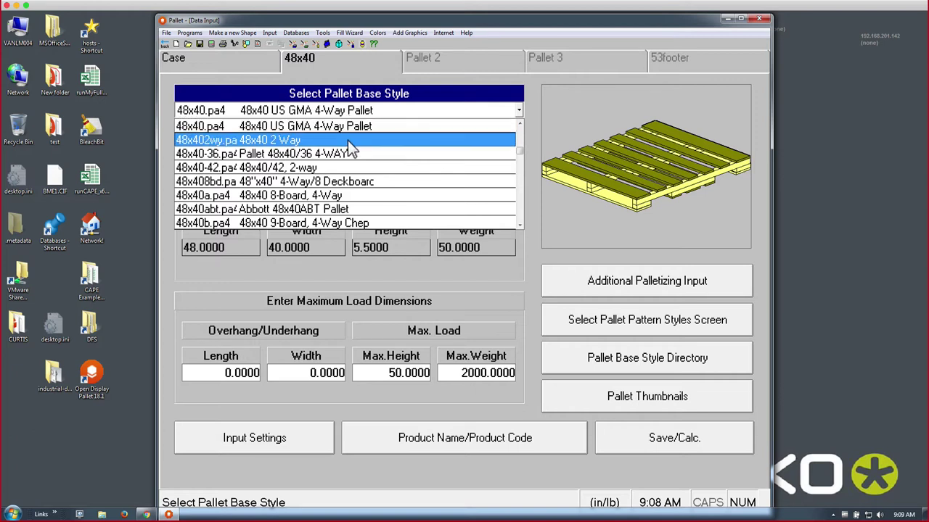
pyautogui.click(520, 151)
pyautogui.moveTo(520, 152); pyautogui.dragTo(520, 149)
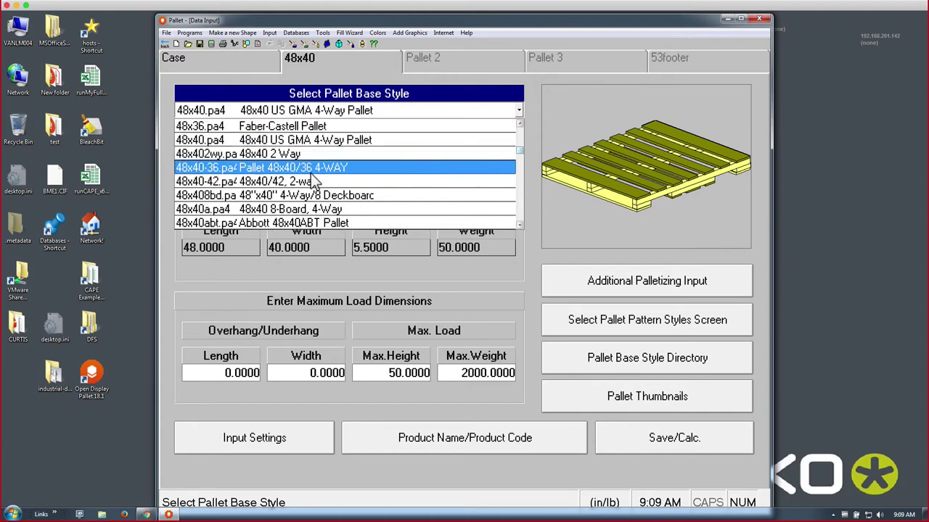
pyautogui.click(216, 167)
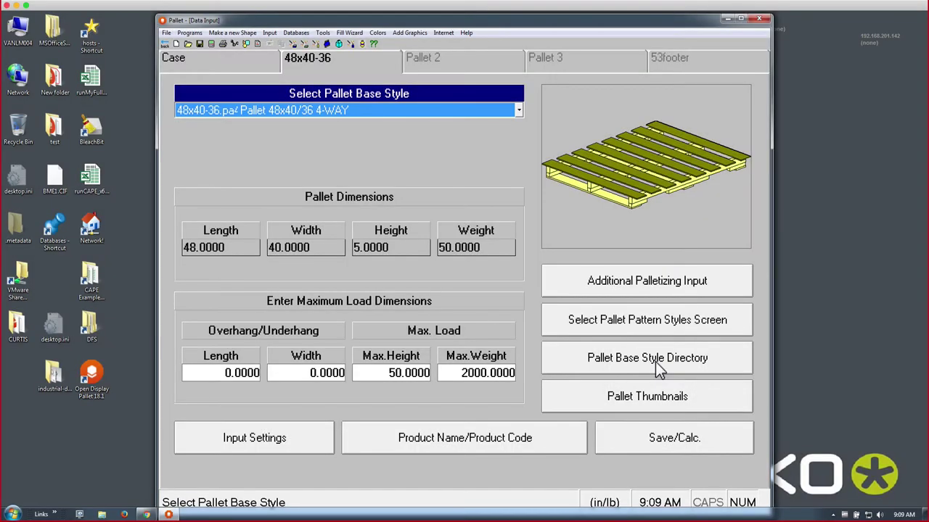
pyautogui.click(656, 362)
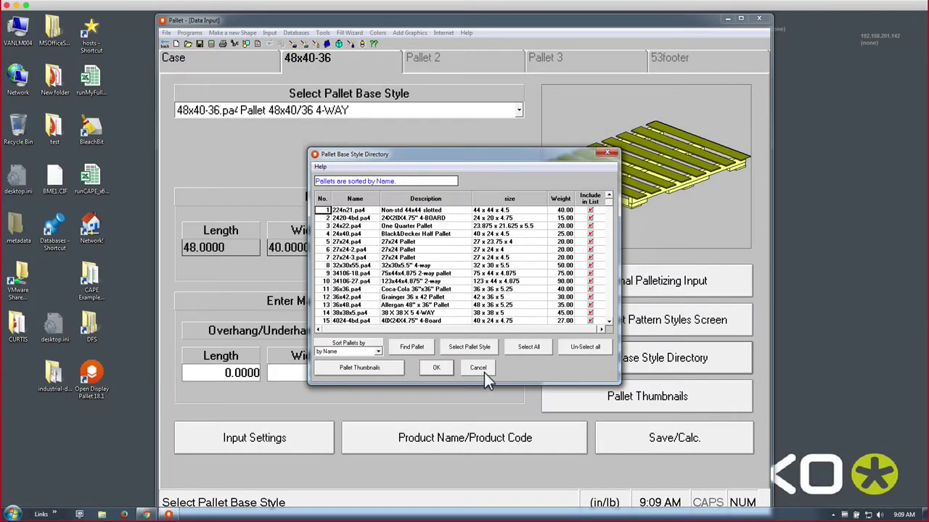
# - Cancel the directory, review Max. Height and Max. Weight, then calculate solutions from the Case tab
pyautogui.click(484, 371)
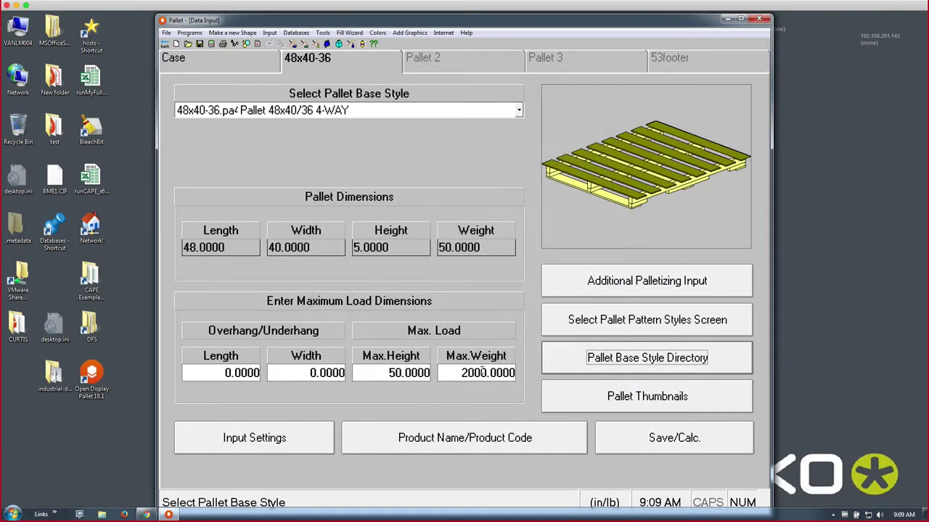
pyautogui.click(417, 378)
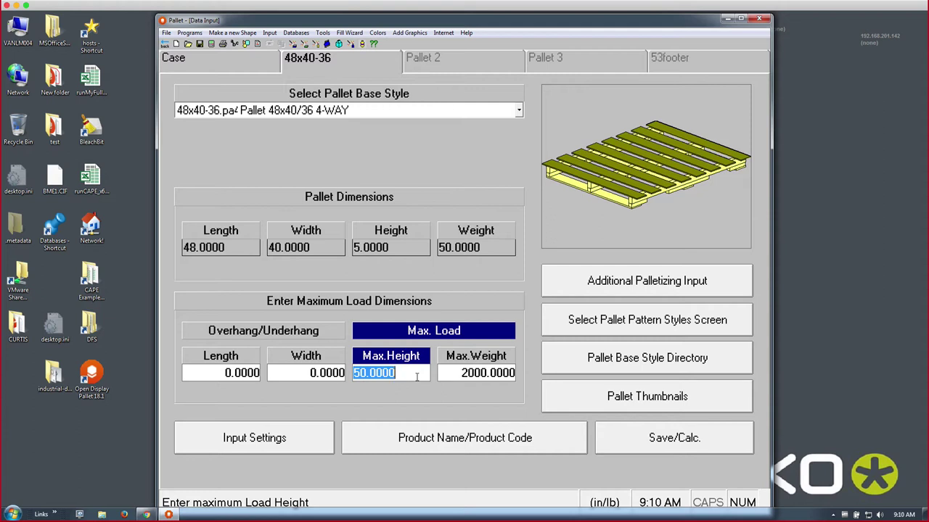
pyautogui.moveTo(439, 373); pyautogui.dragTo(458, 372)
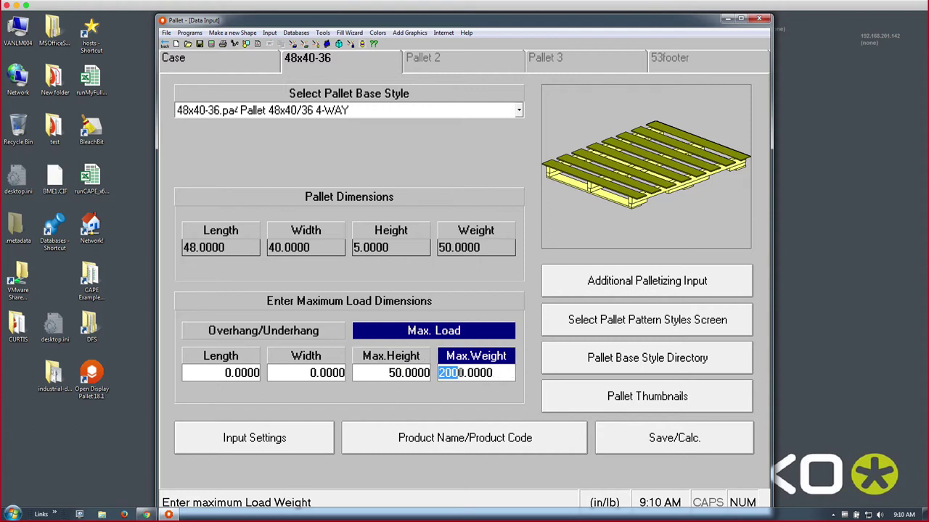
pyautogui.click(501, 371)
pyautogui.click(268, 64)
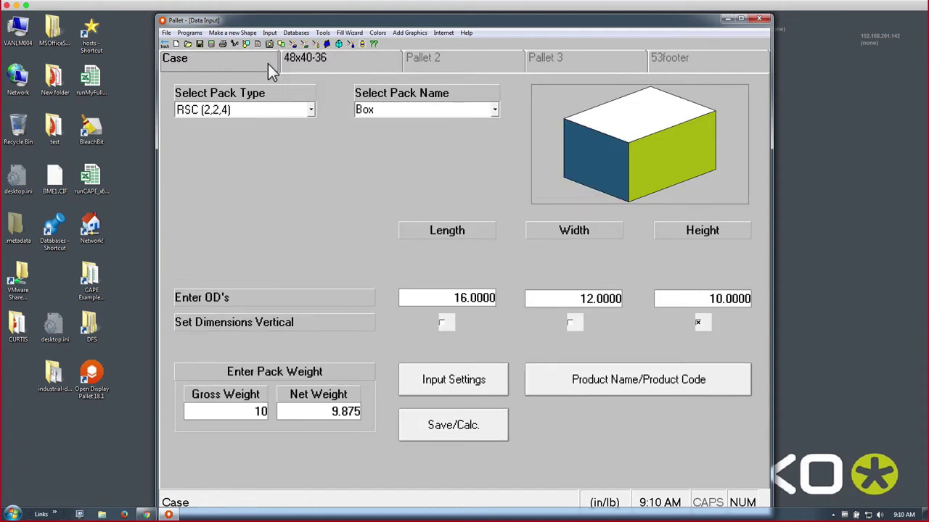
pyautogui.click(210, 44)
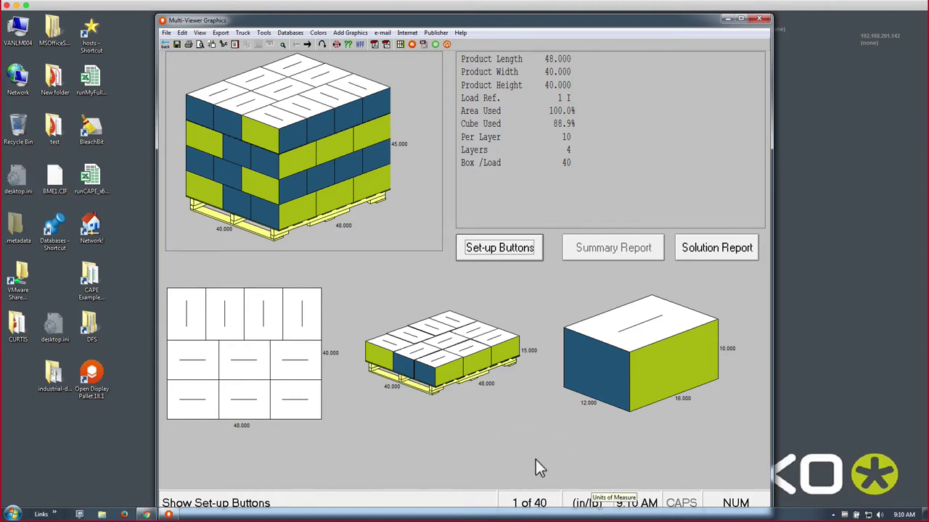
# - Step forward to solution 5 of 40, then back to solution 1 with 40 boxes per load
pyautogui.click(308, 45)
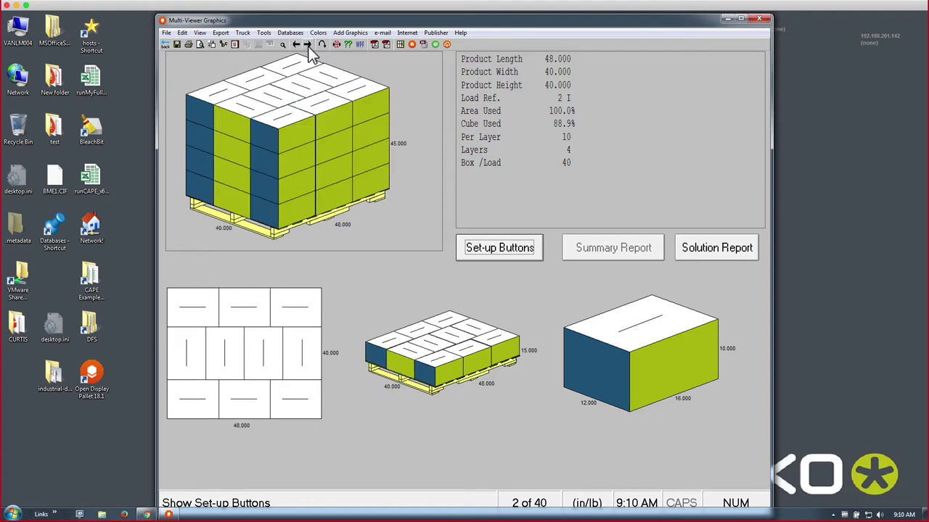
pyautogui.click(307, 45)
pyautogui.click(308, 45)
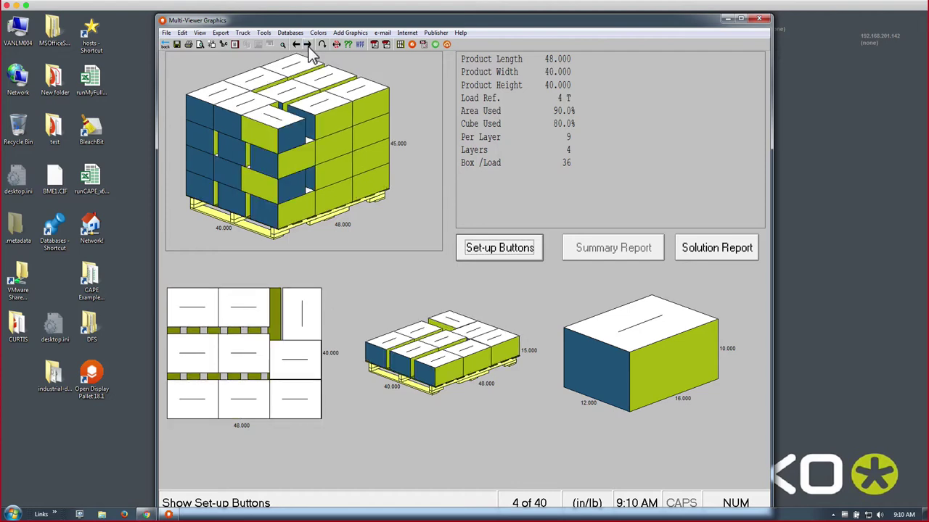
pyautogui.click(308, 45)
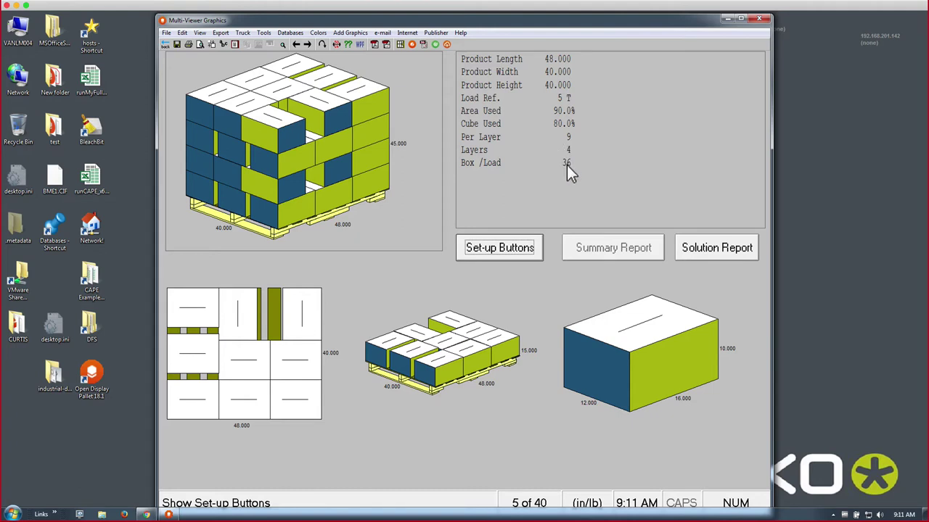
pyautogui.click(299, 51)
pyautogui.click(299, 51)
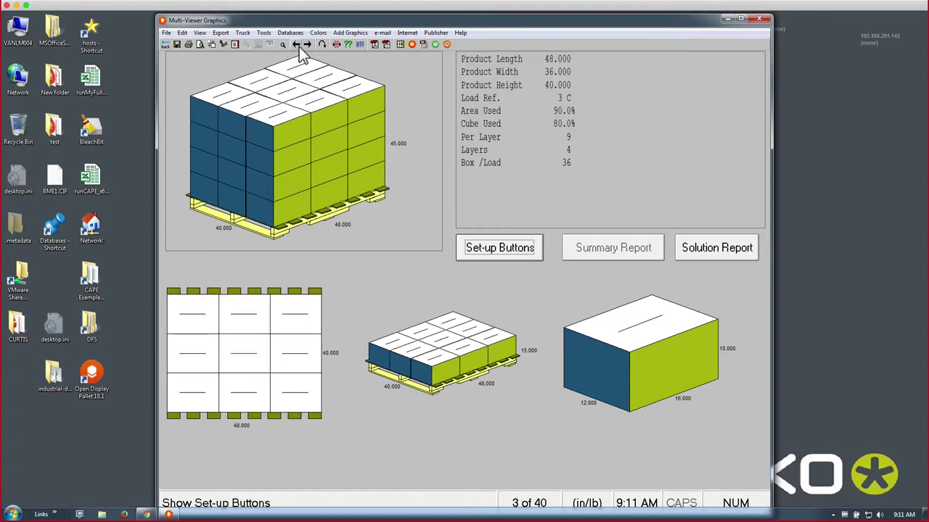
pyautogui.click(300, 51)
pyautogui.click(299, 47)
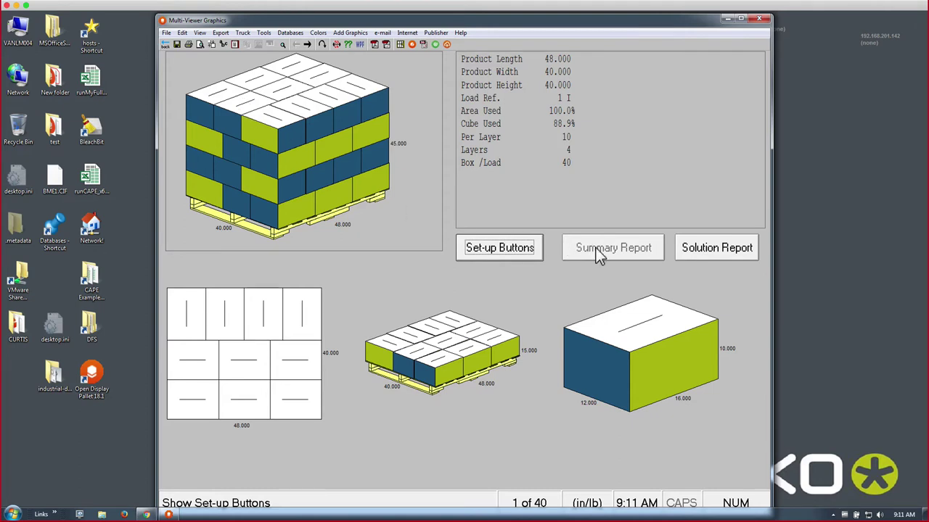
# - Review solutions 2 to 4 in the numerical solution report, then close the report
pyautogui.click(693, 254)
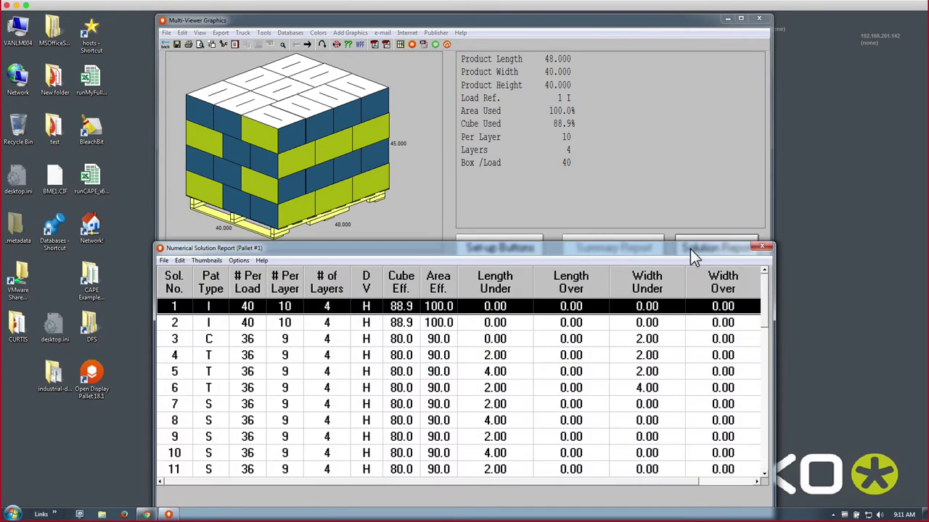
pyautogui.click(194, 323)
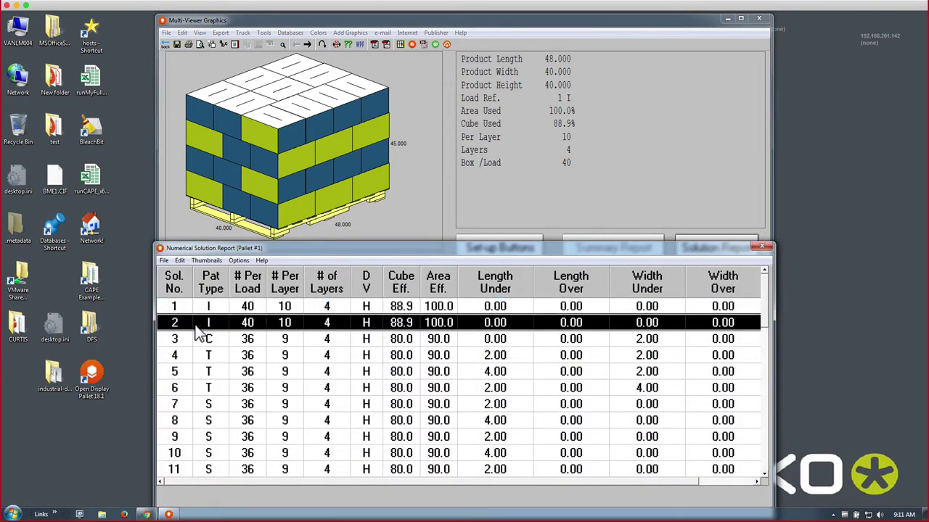
pyautogui.click(196, 341)
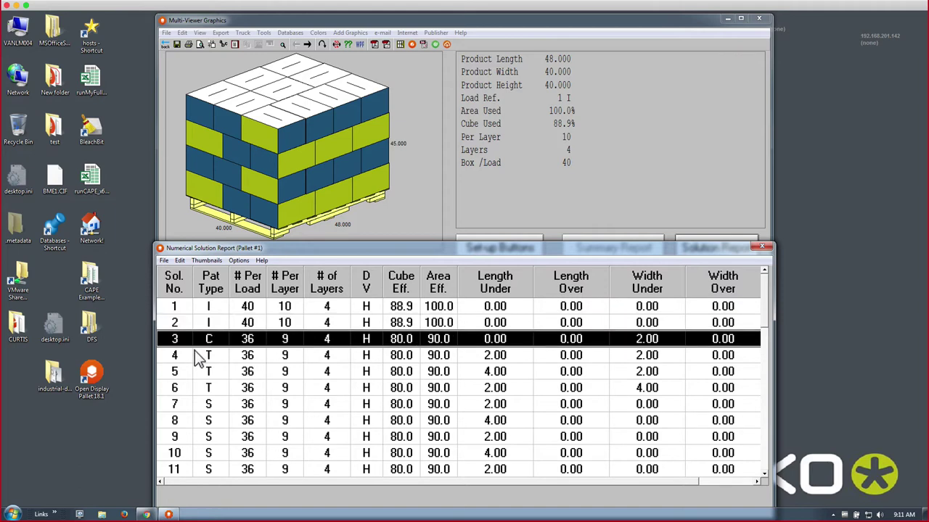
pyautogui.click(198, 359)
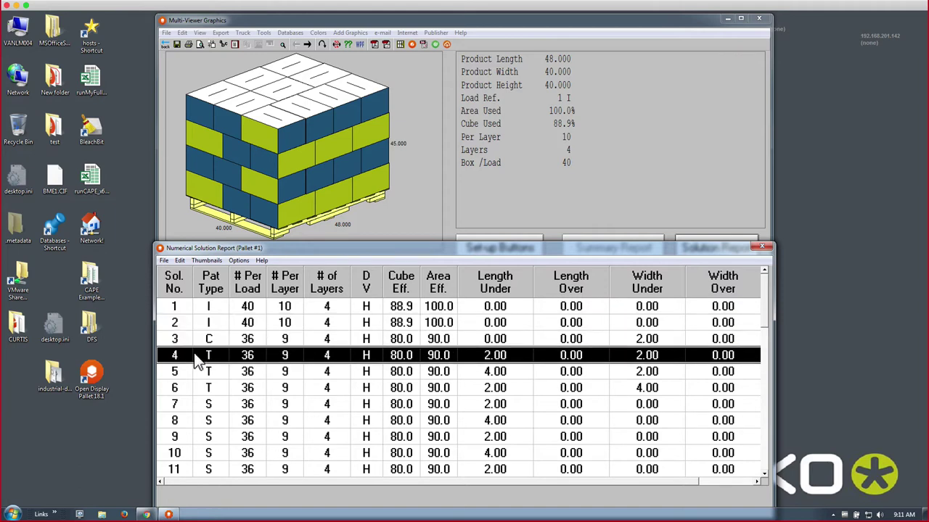
pyautogui.click(762, 247)
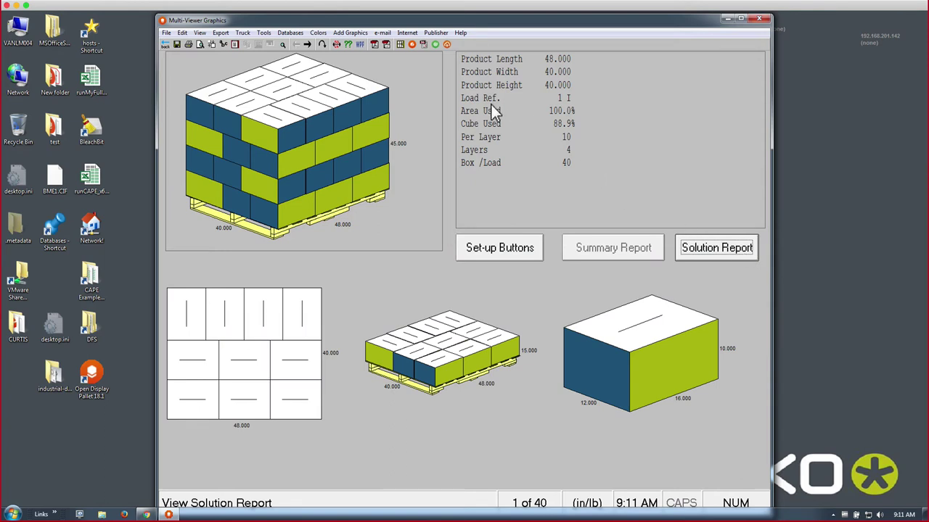
# - Export the current solution report to the Desktop as demo.pdf
pyautogui.click(374, 45)
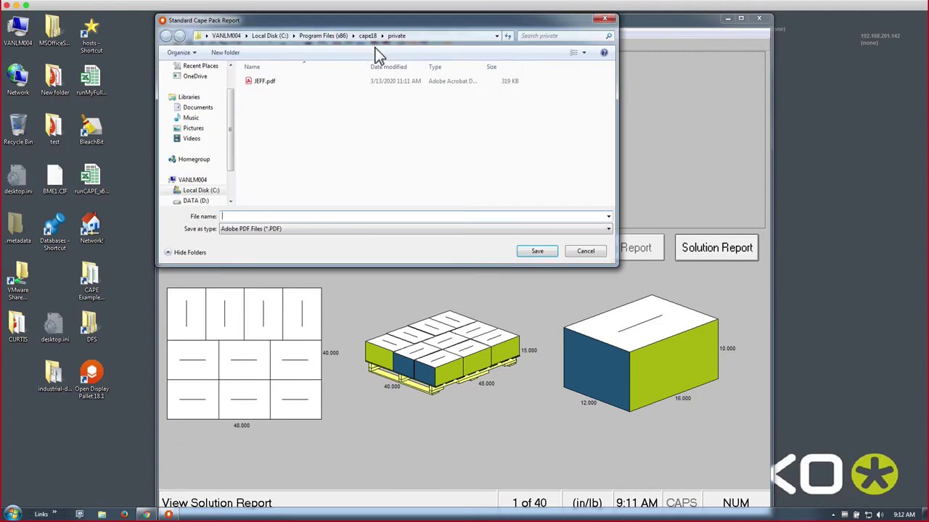
pyautogui.write('demo')
pyautogui.scroll(1, 228, 79)
pyautogui.click(194, 82)
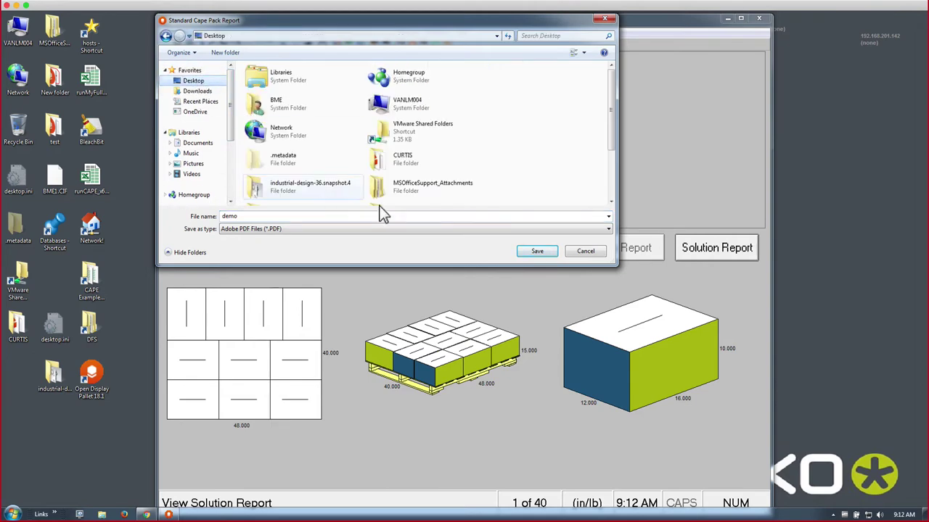
pyautogui.click(532, 252)
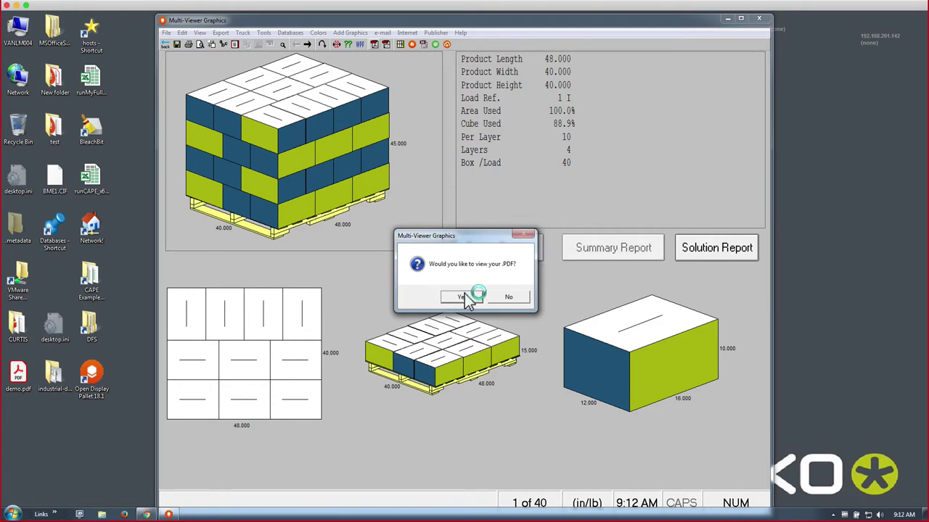
# - View demo.pdf in Acrobat Reader, scrolling through its data table and pallet diagrams, then close it
pyautogui.click(465, 297)
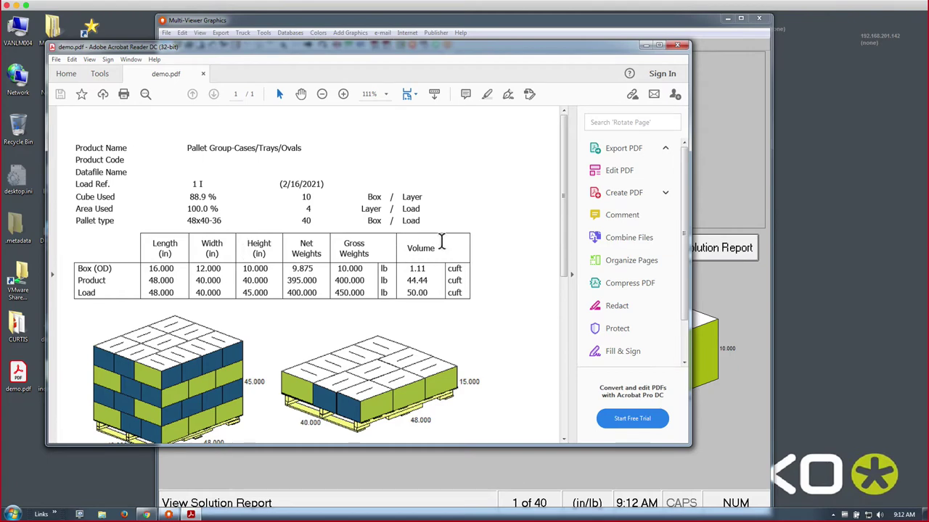
pyautogui.moveTo(562, 222); pyautogui.dragTo(541, 388)
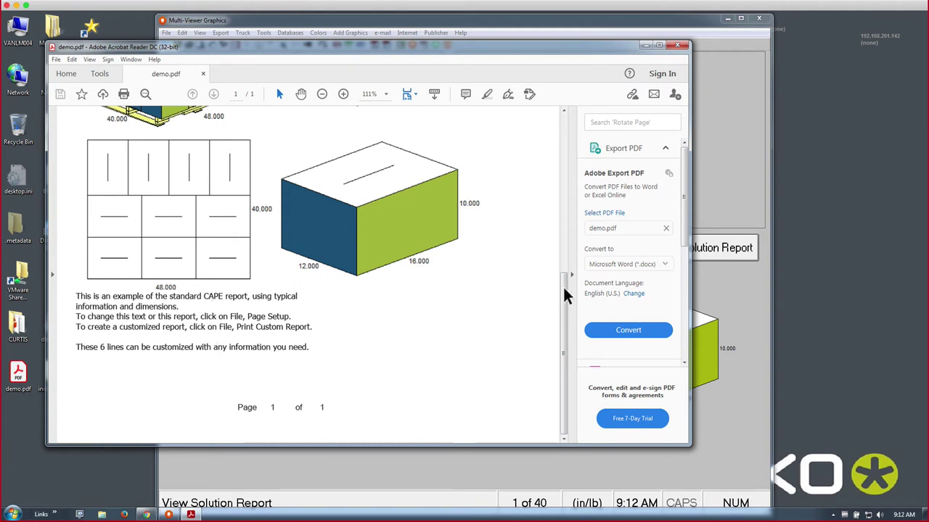
pyautogui.press('Home')
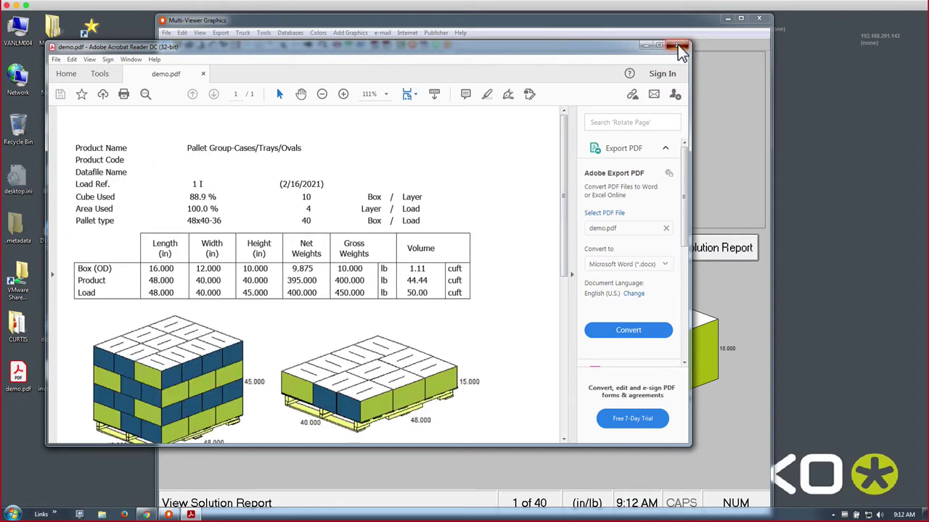
pyautogui.click(677, 46)
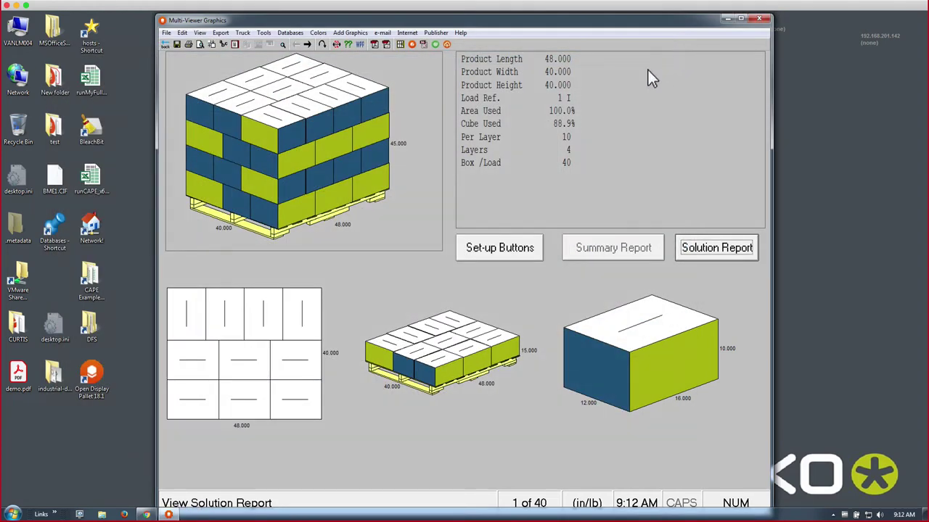
# - Send the solution to Cape Pack Cloud with the customer's name and project Demo02
pyautogui.click(447, 45)
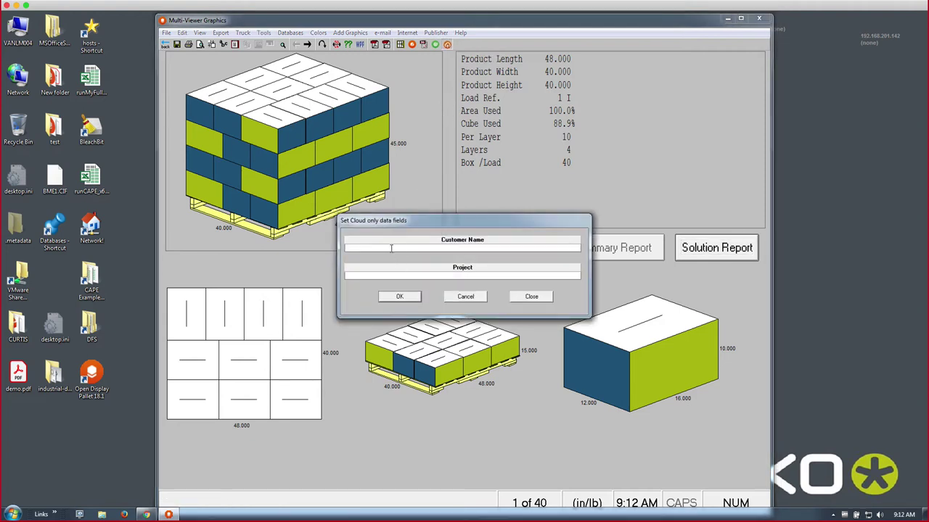
pyautogui.write('Bart')
pyautogui.press('Tab')
pyautogui.write('Demo02')
pyautogui.click(395, 299)
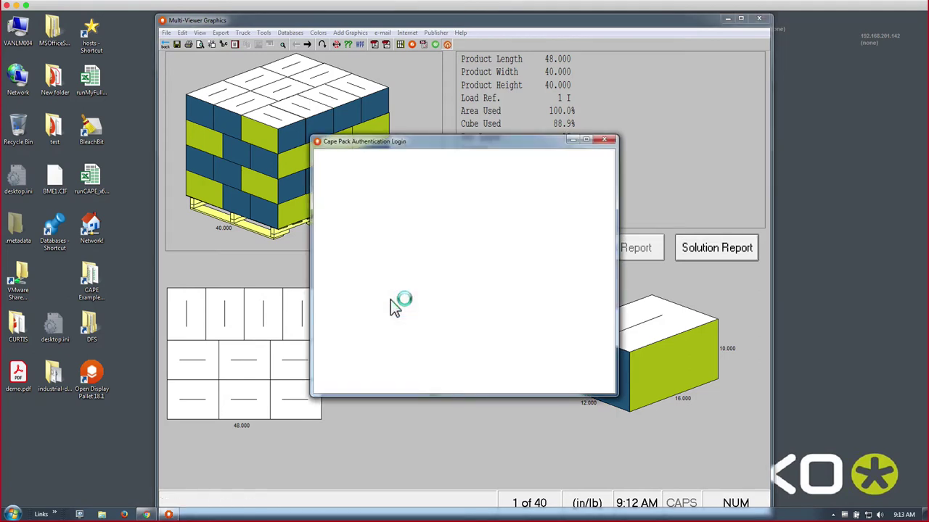
# - Sign in with the Esko ID e-mail address and account password
pyautogui.click(414, 266)
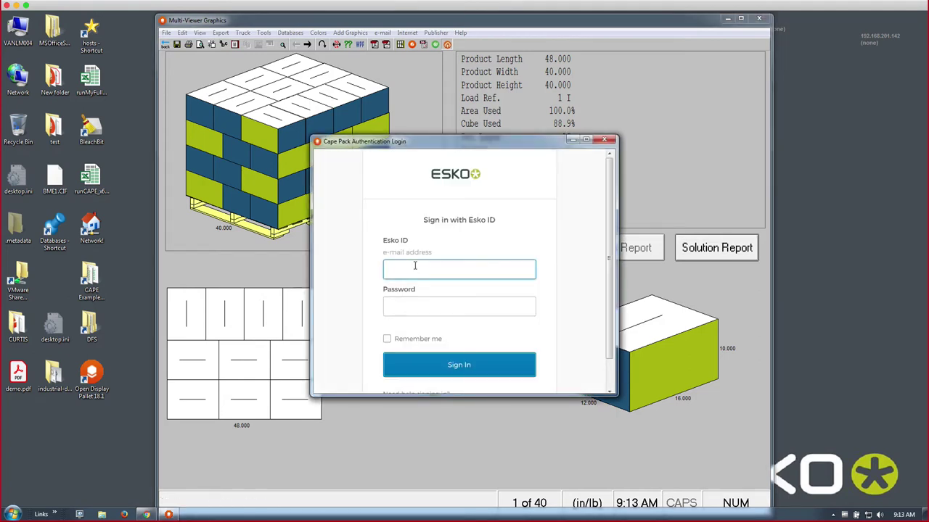
pyautogui.press('Tab')
pyautogui.write('••')
pyautogui.press('BackSpace')
pyautogui.press('BackSpace')
pyautogui.write('•••••')
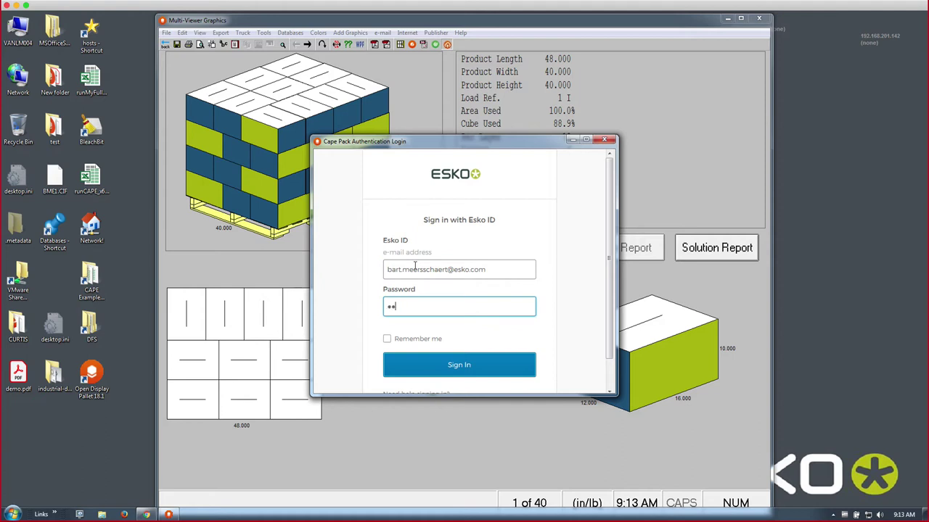
pyautogui.write('•••••')
pyautogui.press('Return')
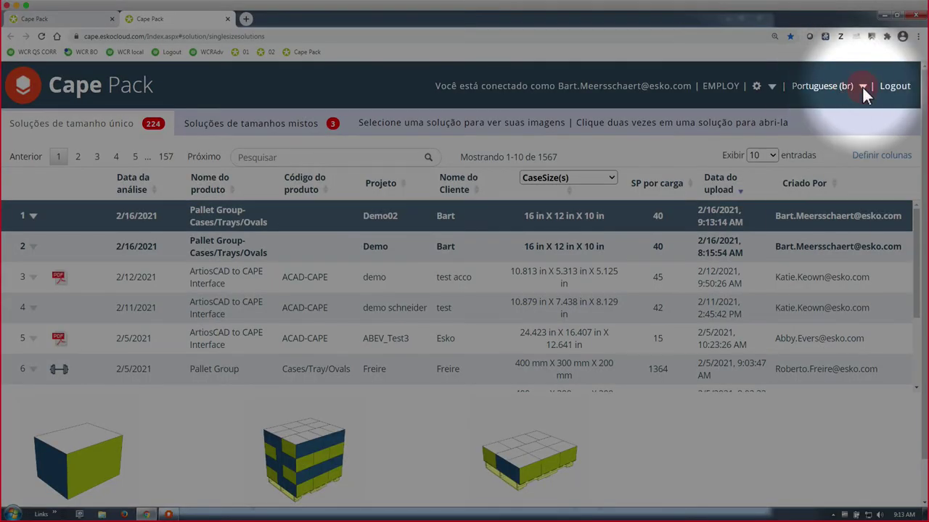
# - Switch Cape Pack Cloud to English (en) and open the Demo02 solution in Report Builder
pyautogui.click(862, 86)
pyautogui.click(803, 123)
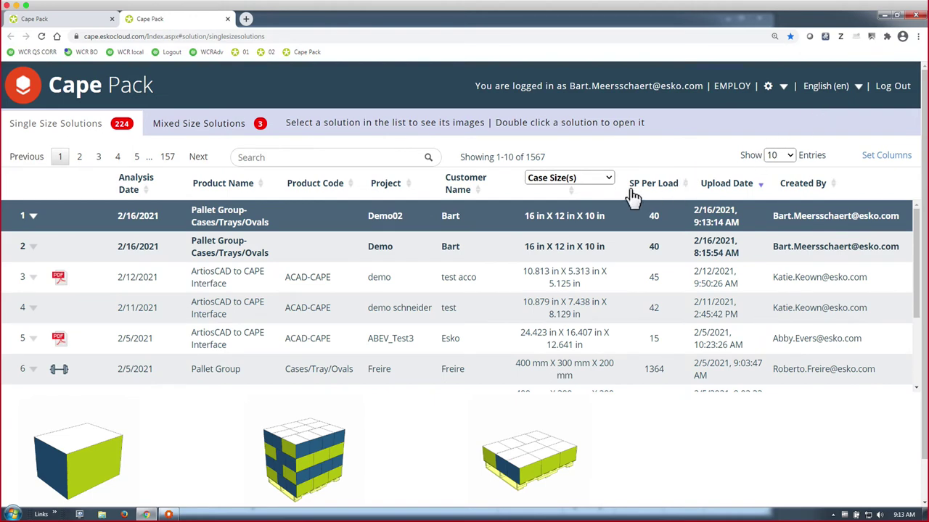
pyautogui.doubleClick(201, 220)
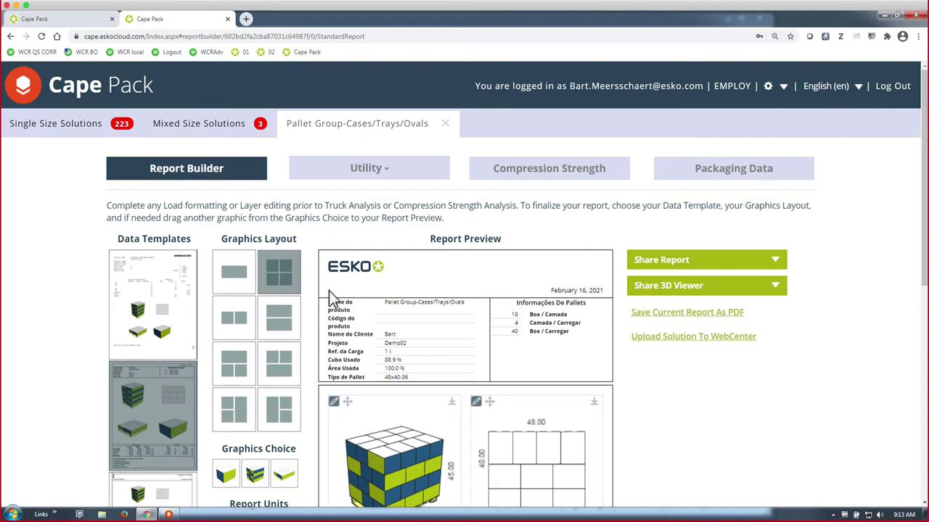
# - Rotate the 3D pallet graphic in the report preview and show the Share Report options
pyautogui.scroll(-2, 329, 290)
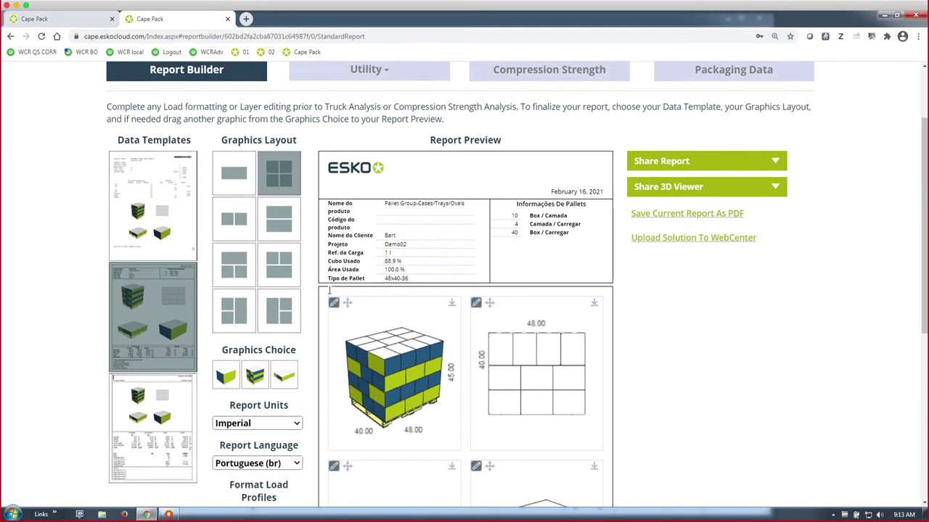
pyautogui.moveTo(404, 378); pyautogui.dragTo(344, 383)
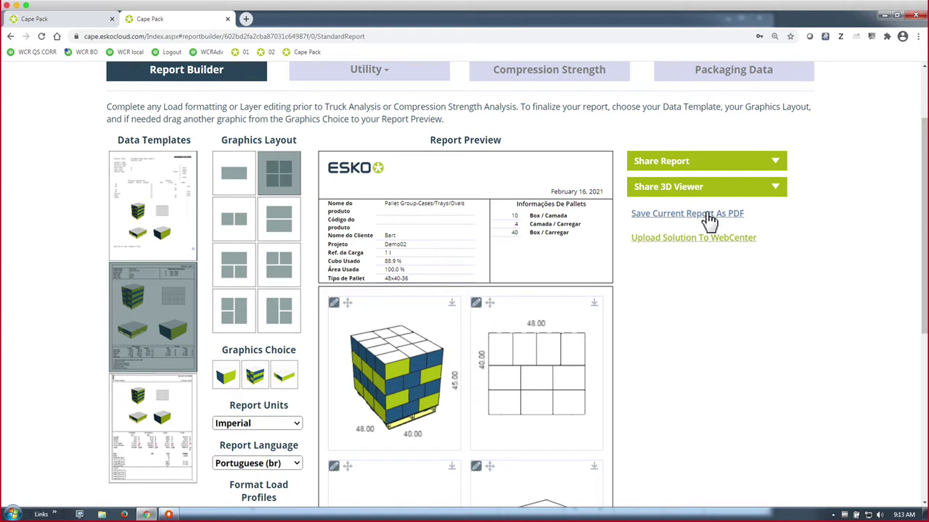
pyautogui.click(653, 161)
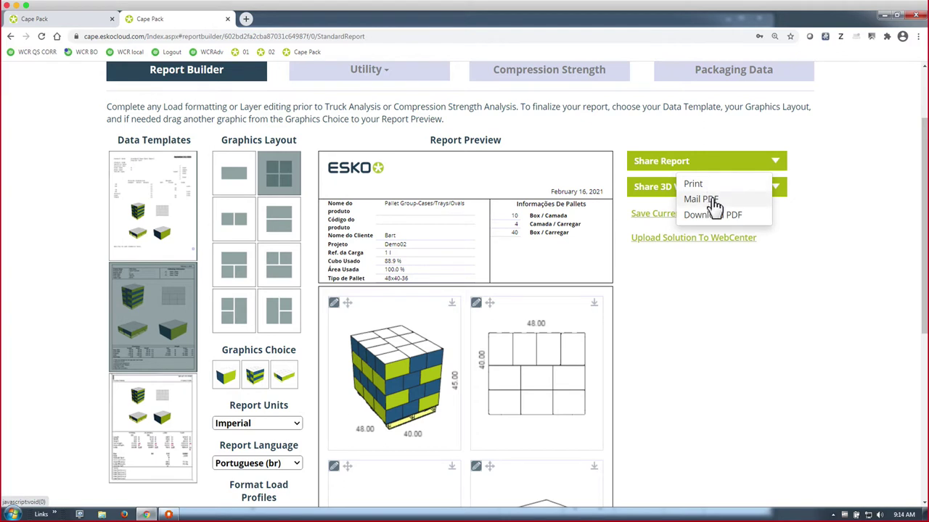
# - Close the sharing options and set the report units to Metric
pyautogui.click(753, 285)
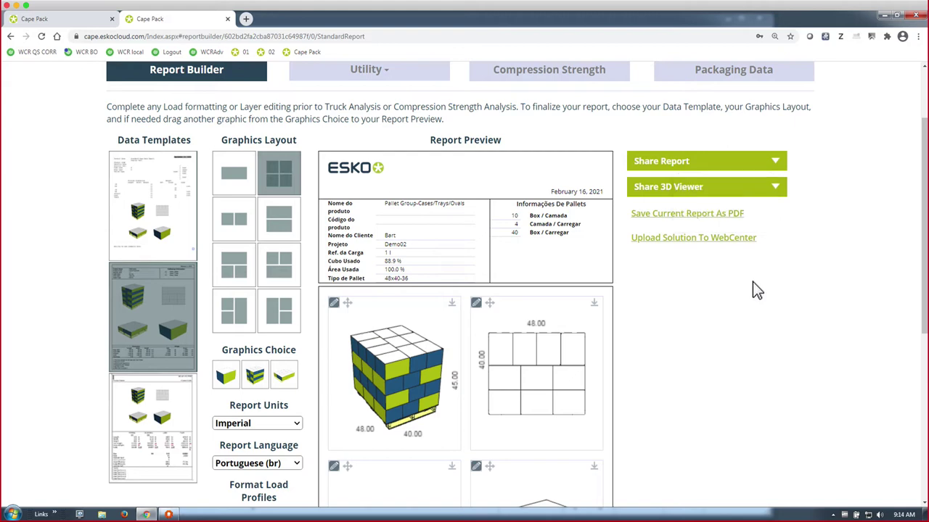
pyautogui.scroll(-1, 753, 285)
pyautogui.scroll(-1, 752, 290)
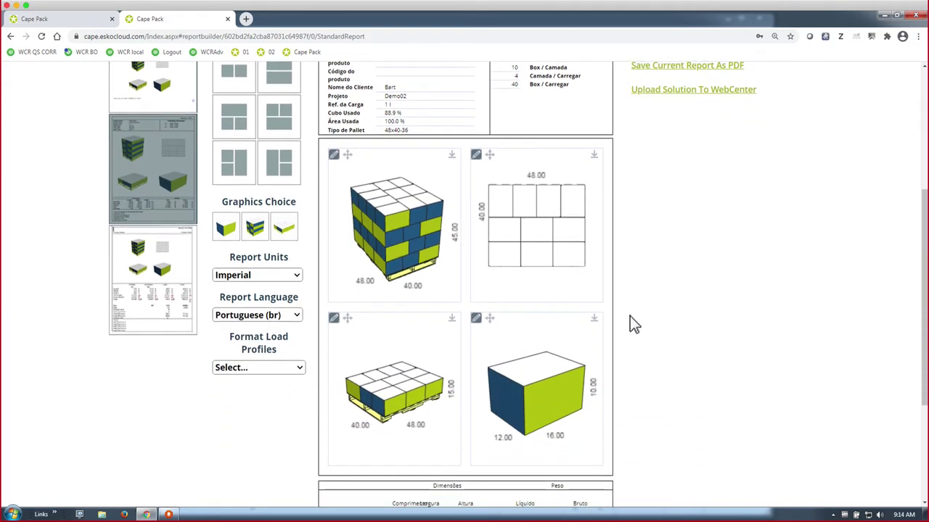
pyautogui.click(284, 280)
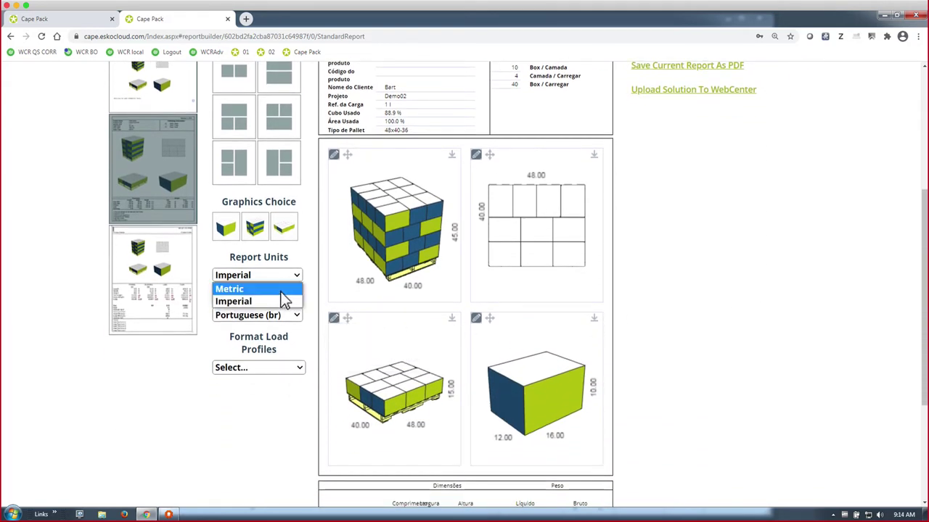
pyautogui.click(281, 290)
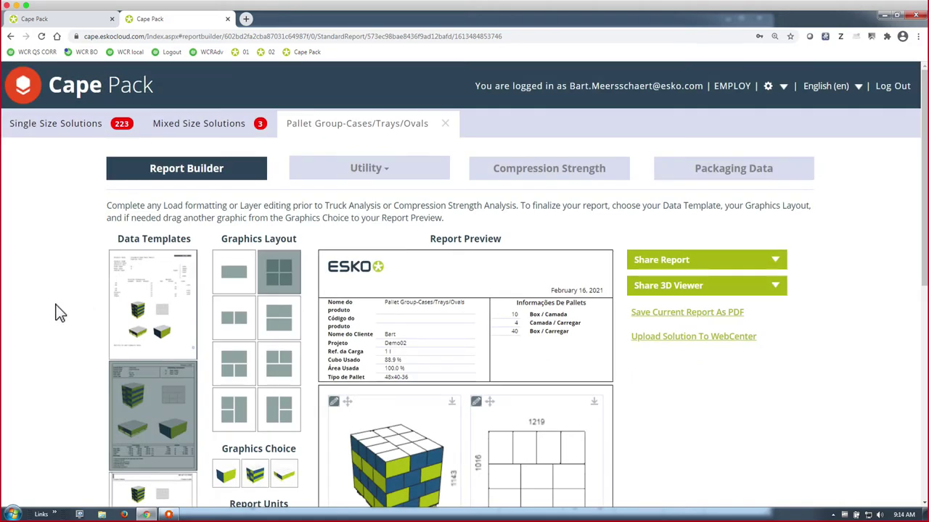
# - Change the report language from Portuguese to English (en)
pyautogui.scroll(-3, 60, 312)
pyautogui.scroll(-2, 60, 312)
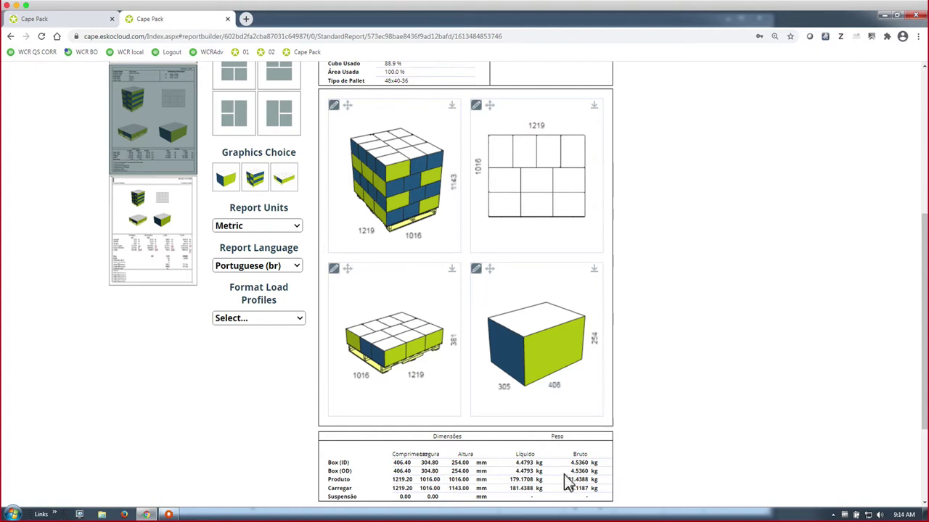
pyautogui.click(296, 267)
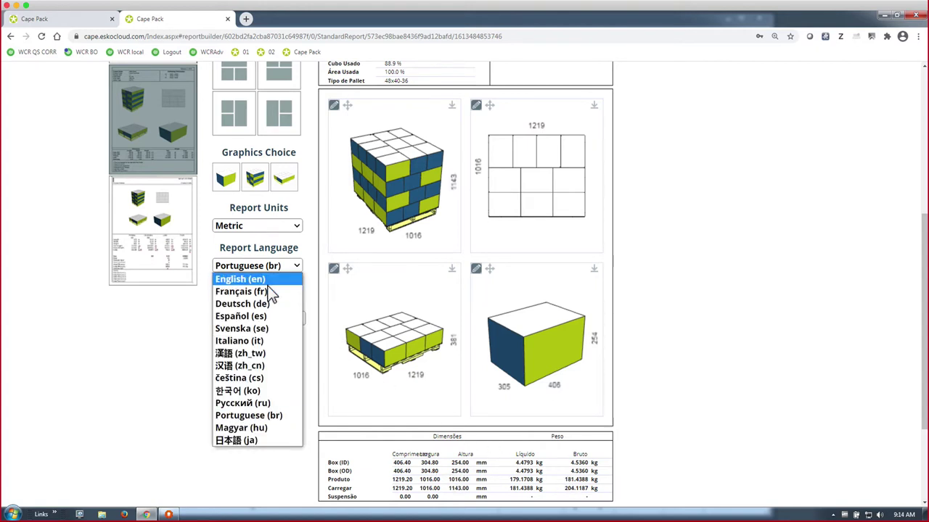
pyautogui.click(267, 283)
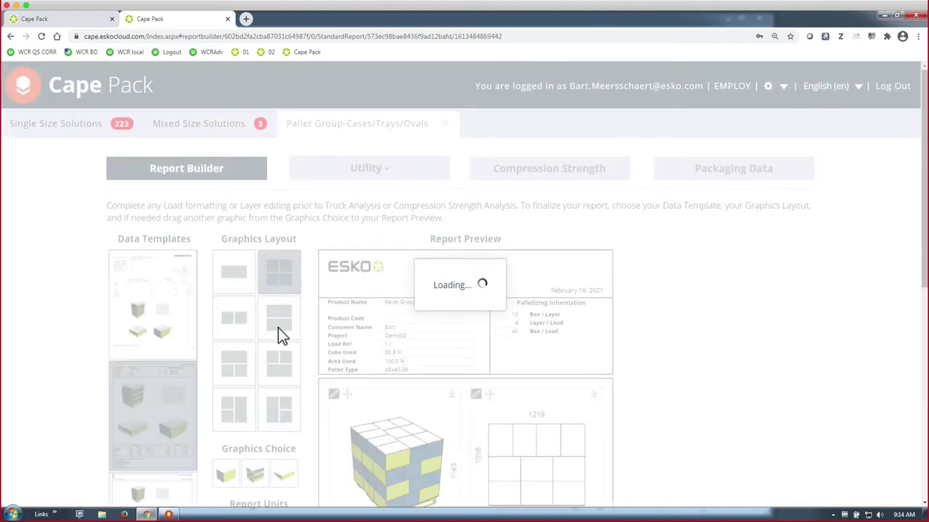
pyautogui.scroll(-3, 278, 327)
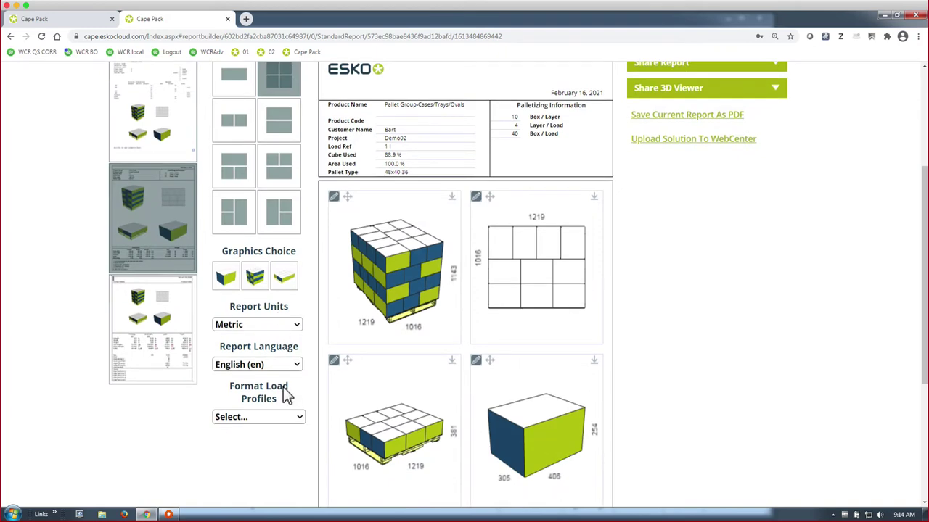
pyautogui.click(287, 421)
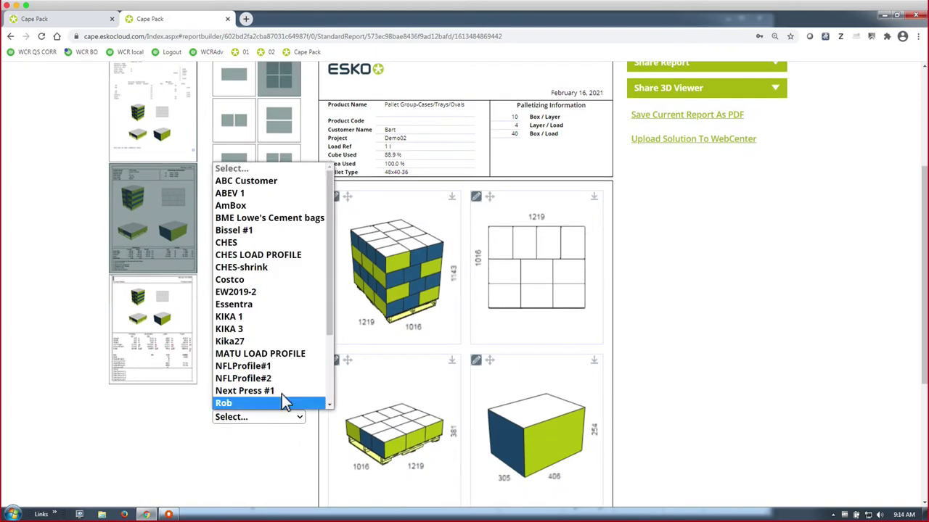
pyautogui.click(272, 281)
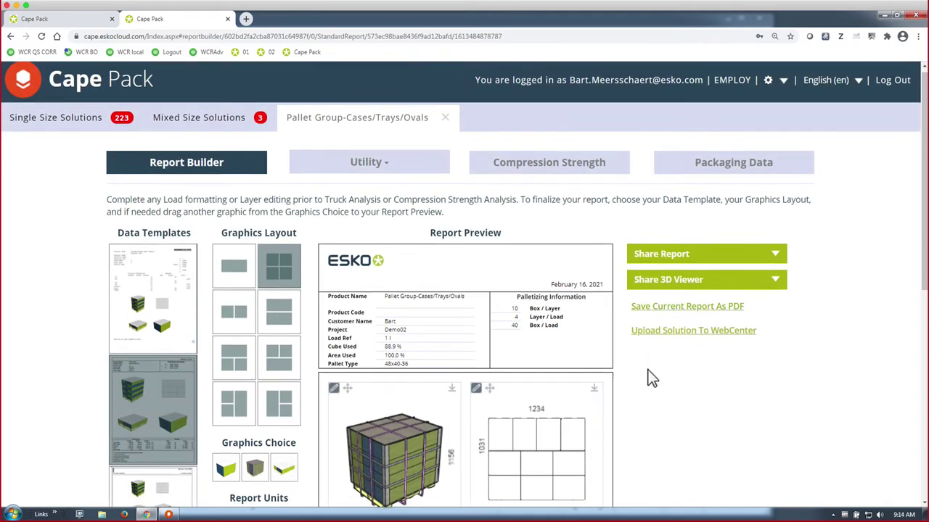
pyautogui.scroll(-3, 650, 377)
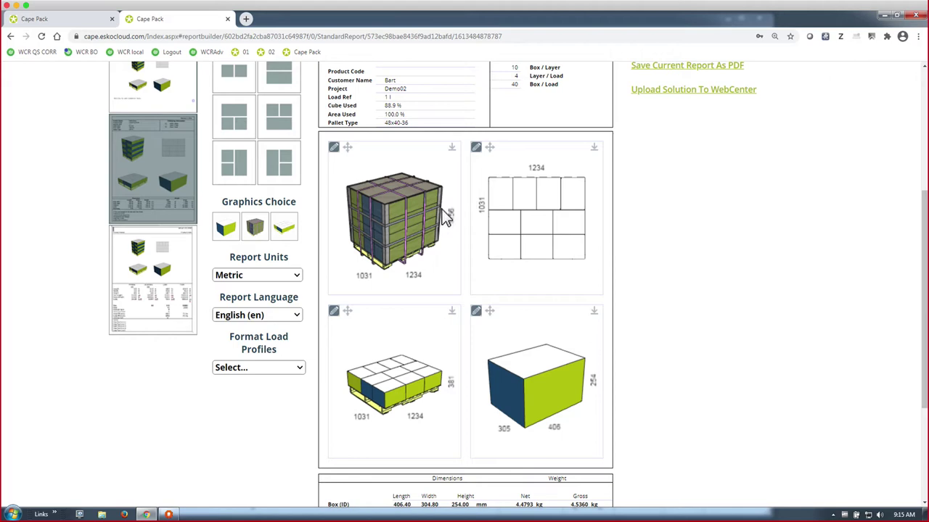
# - Open the 48x40-36 load in Multi-Viewer Graphics and browse the Format Load options without changing anything
pyautogui.click(442, 210)
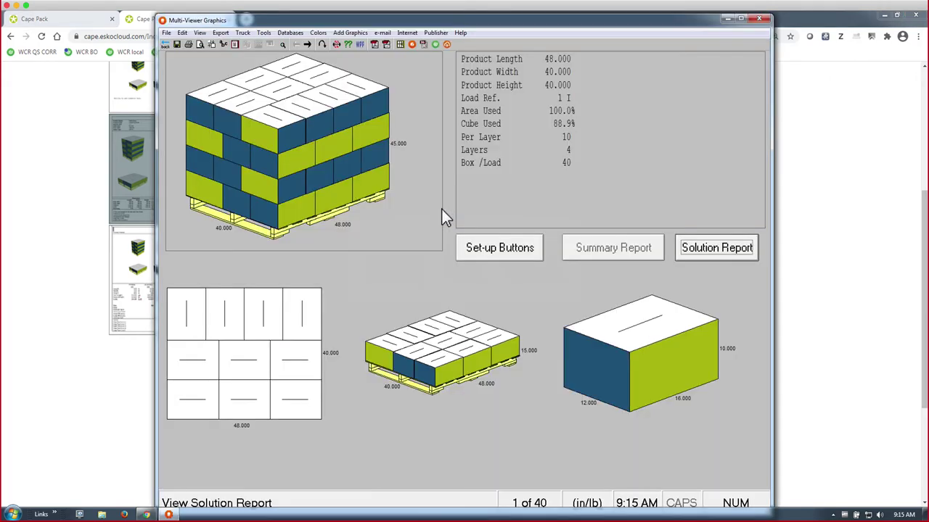
pyautogui.click(475, 247)
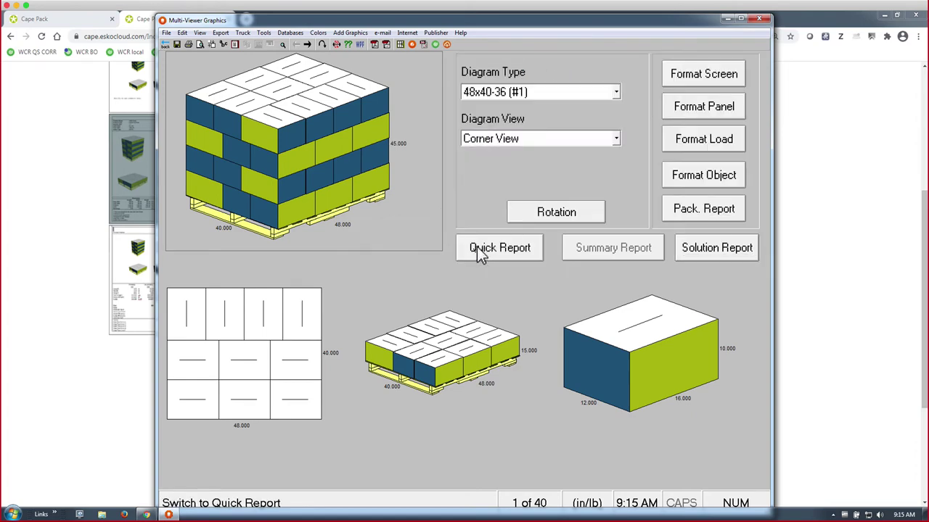
pyautogui.click(682, 147)
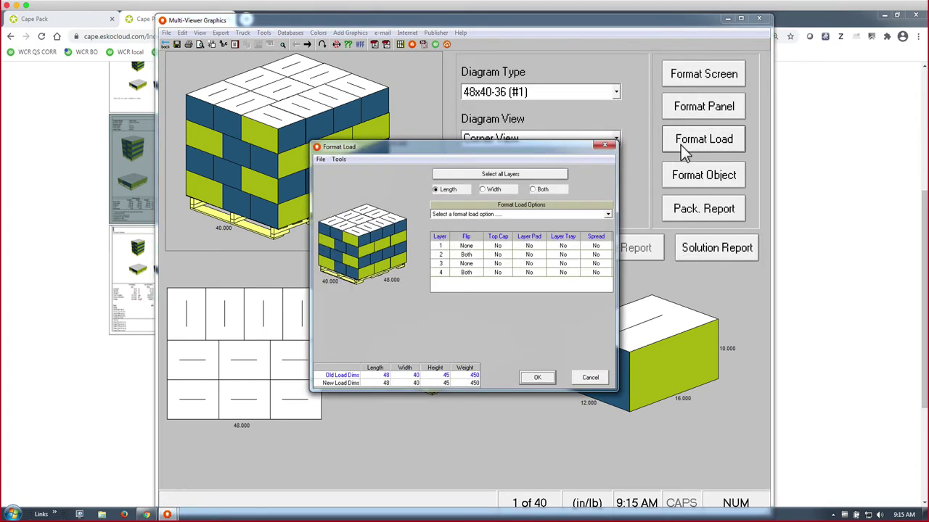
pyautogui.click(475, 215)
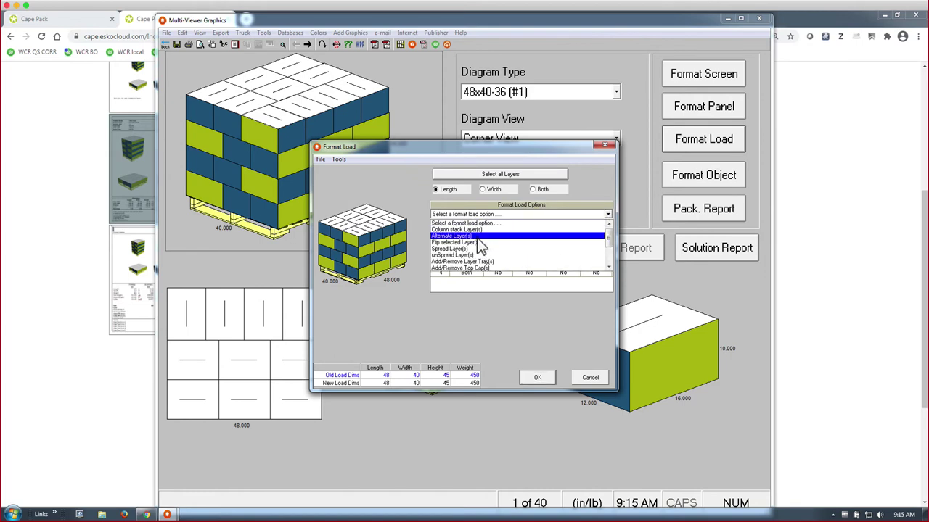
pyautogui.scroll(-1, 479, 243)
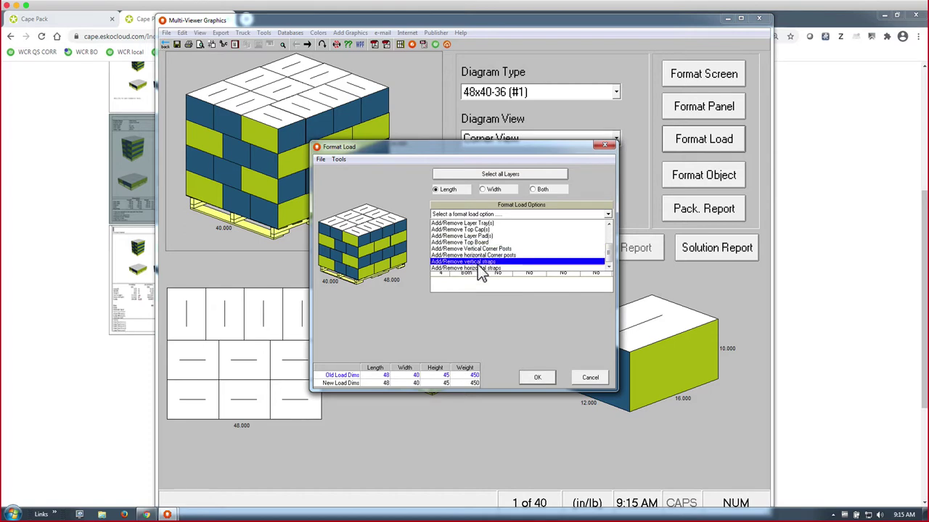
pyautogui.click(408, 309)
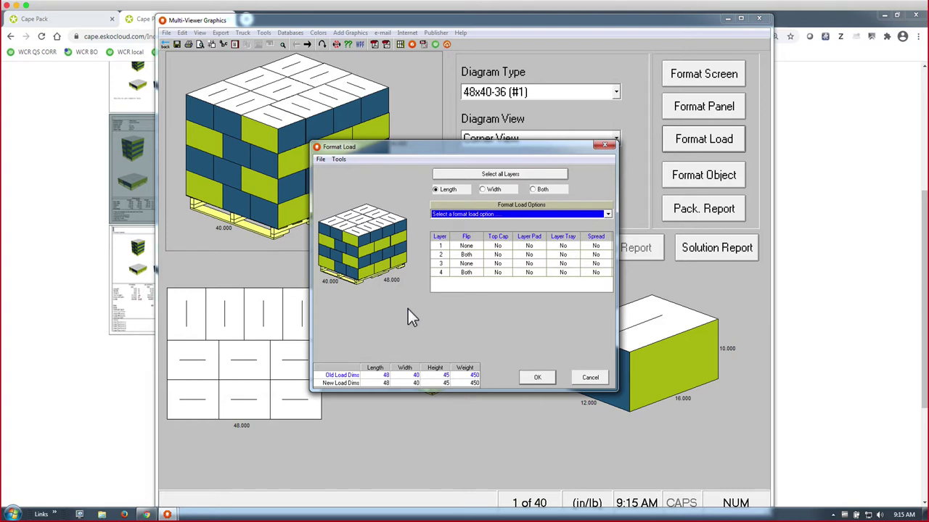
pyautogui.click(587, 382)
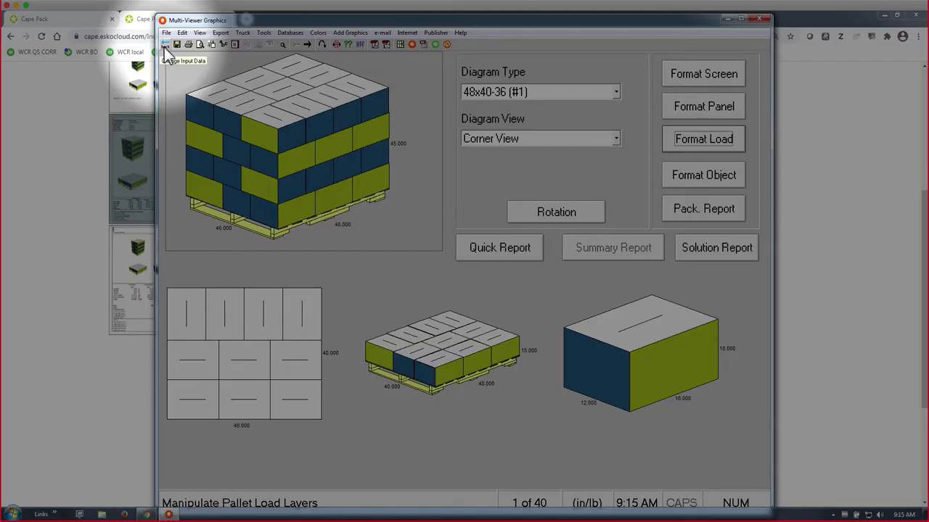
# - On the 48x40-36 pallet tab, set Max.Height to 72 and both length and width overhang to 1
pyautogui.click(164, 46)
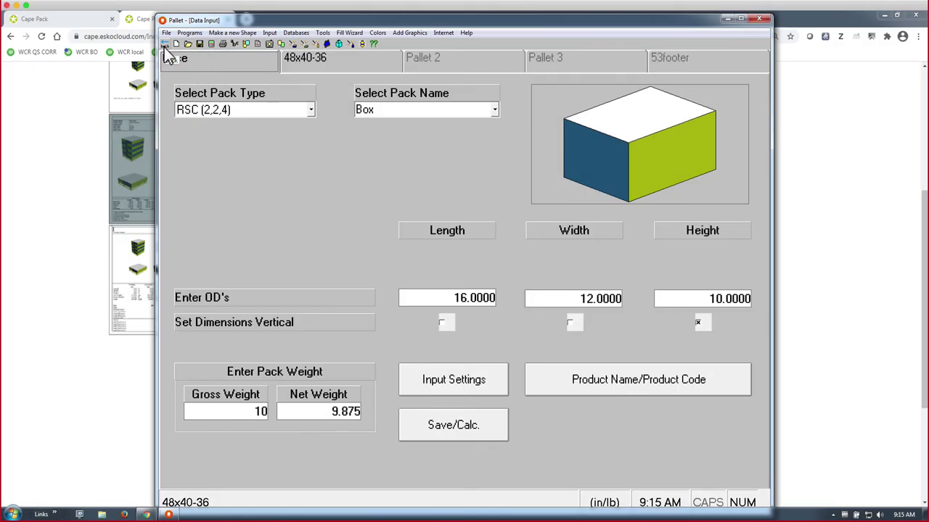
pyautogui.click(328, 57)
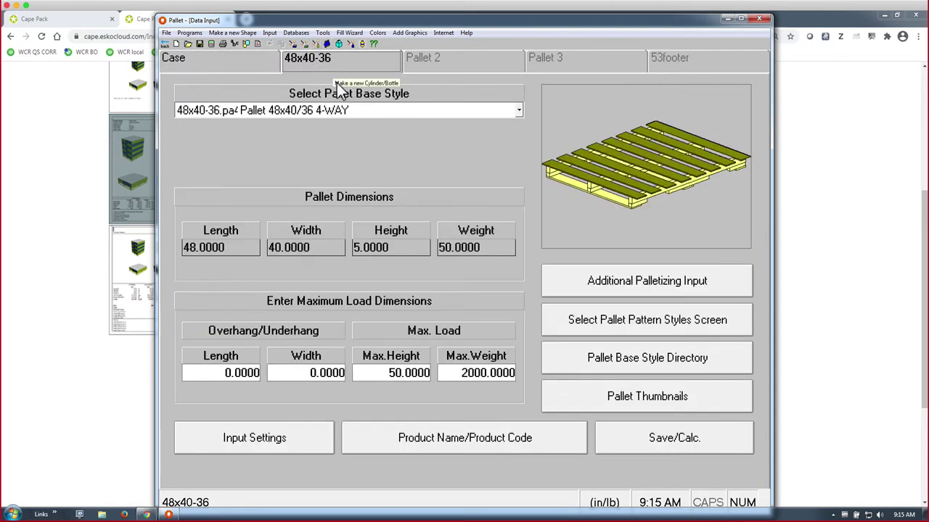
pyautogui.moveTo(354, 373); pyautogui.dragTo(376, 373)
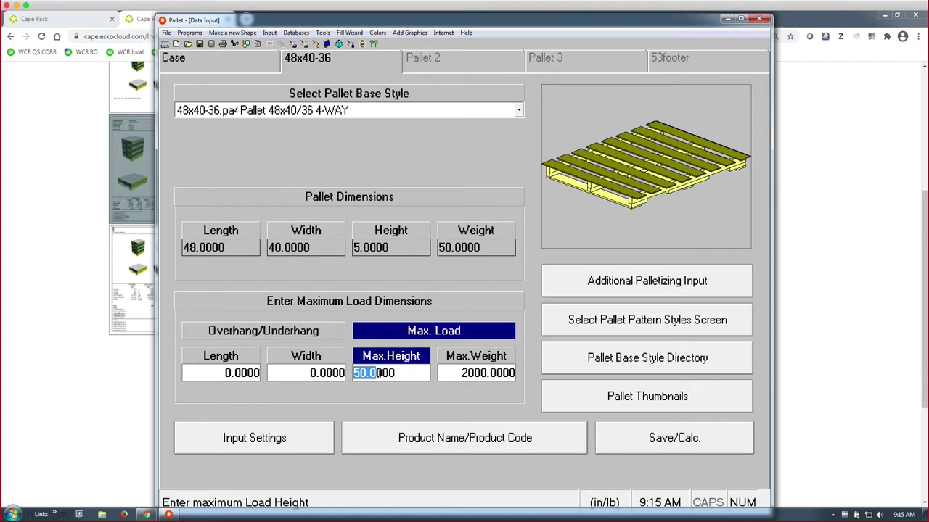
pyautogui.doubleClick(399, 373)
pyautogui.write('72')
pyautogui.press('Tab')
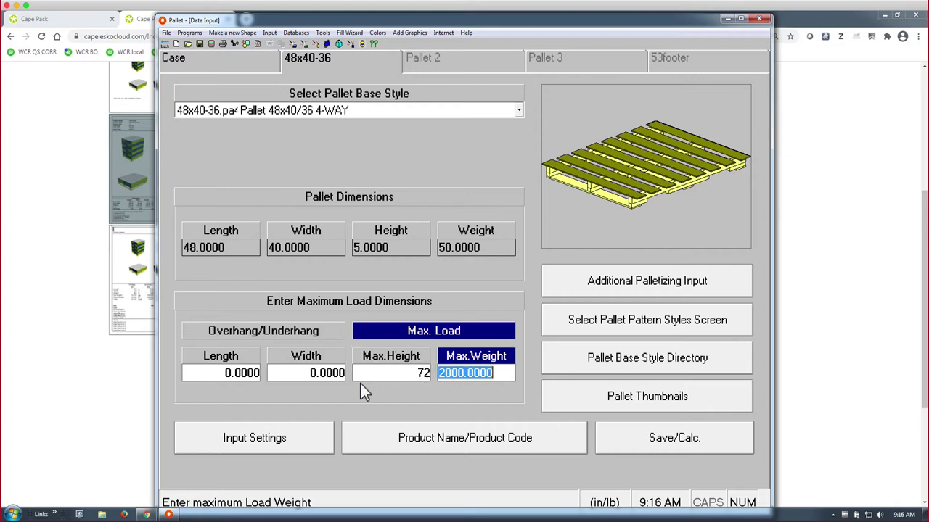
pyautogui.click(330, 375)
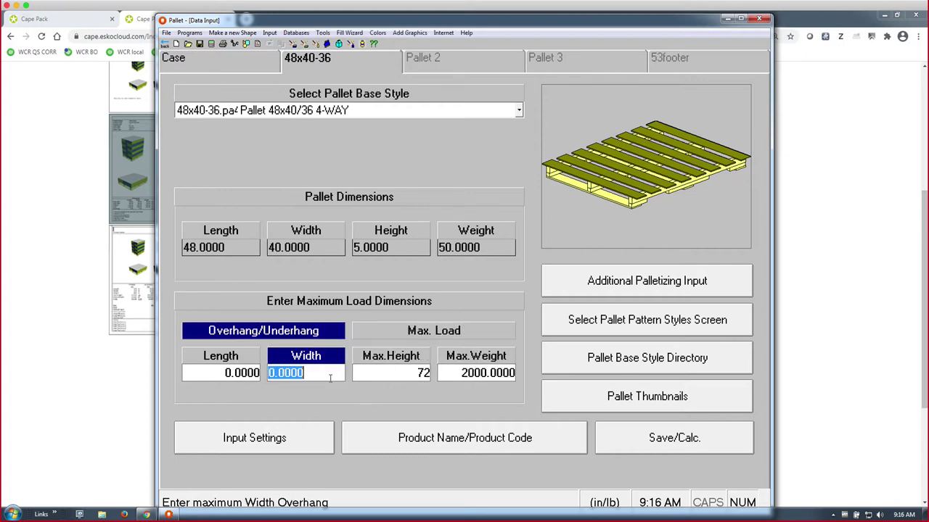
pyautogui.write('1')
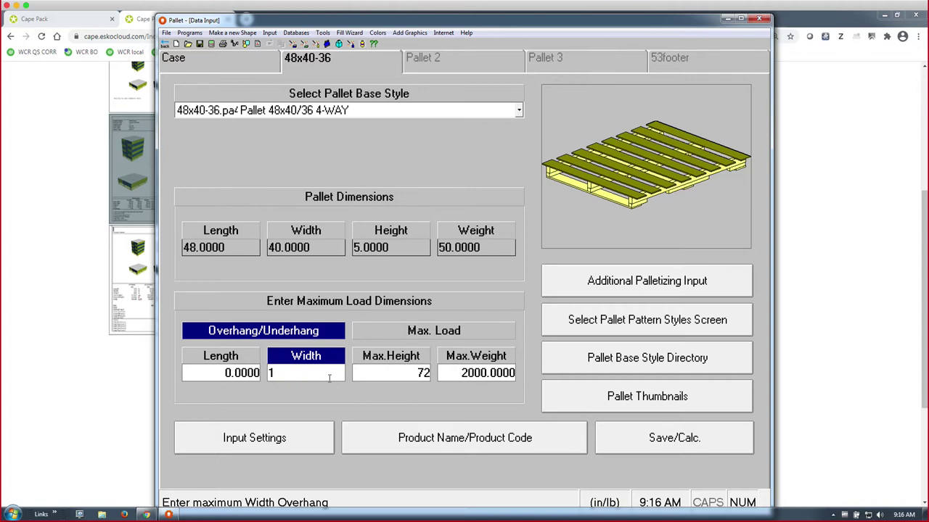
pyautogui.click(221, 374)
pyautogui.write('1')
pyautogui.press('Tab')
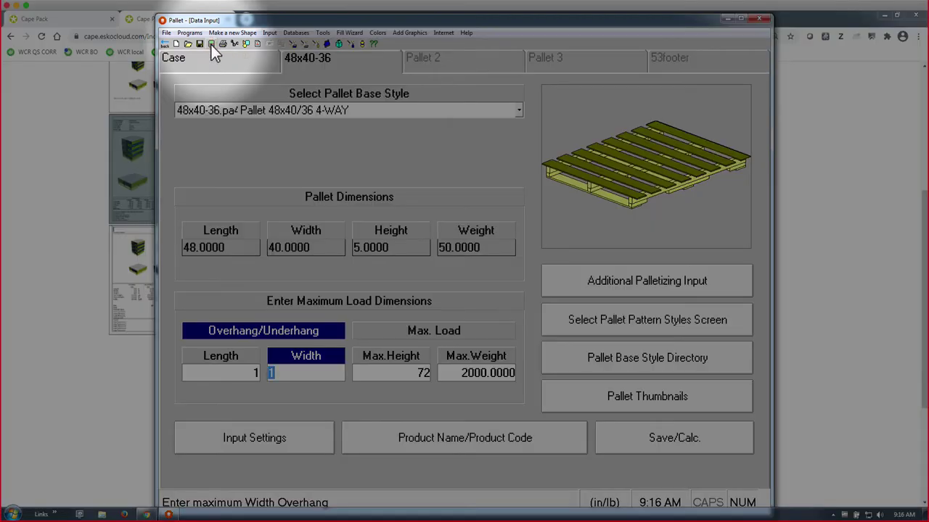
# - Recalculate to a 60-box, 6-layer, 65-inch-high load and go back to Data Input
pyautogui.click(212, 45)
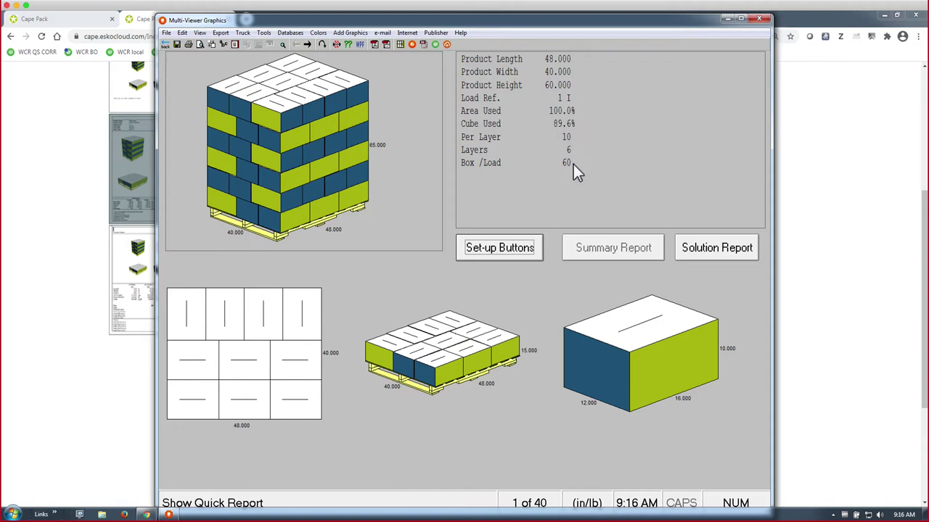
pyautogui.click(165, 45)
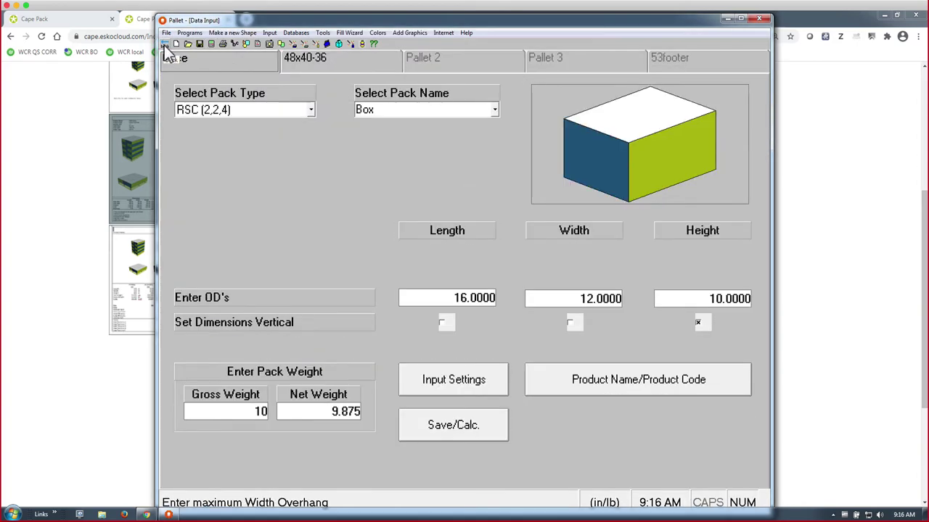
# - Close the Pallet Data Input program and minimize the browser to reveal Cape Pack's Front Menu
pyautogui.click(165, 46)
pyautogui.click(165, 46)
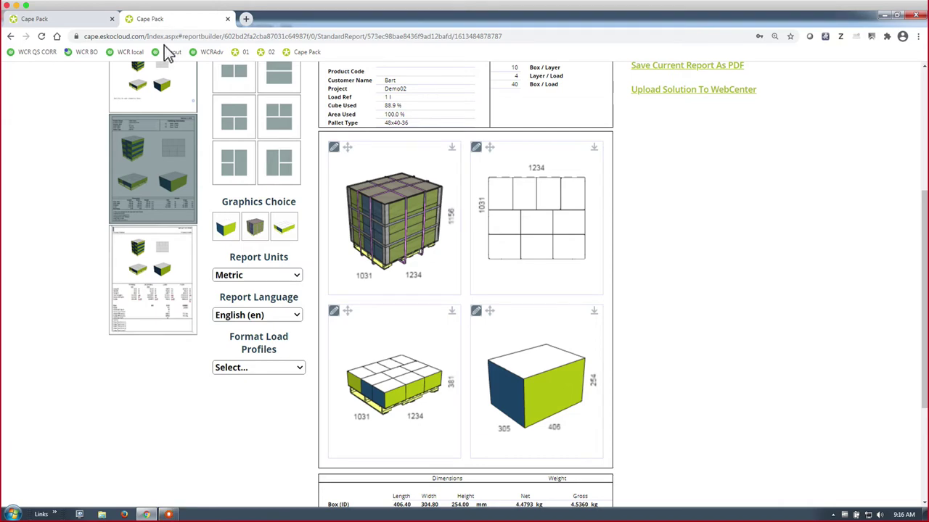
pyautogui.click(884, 16)
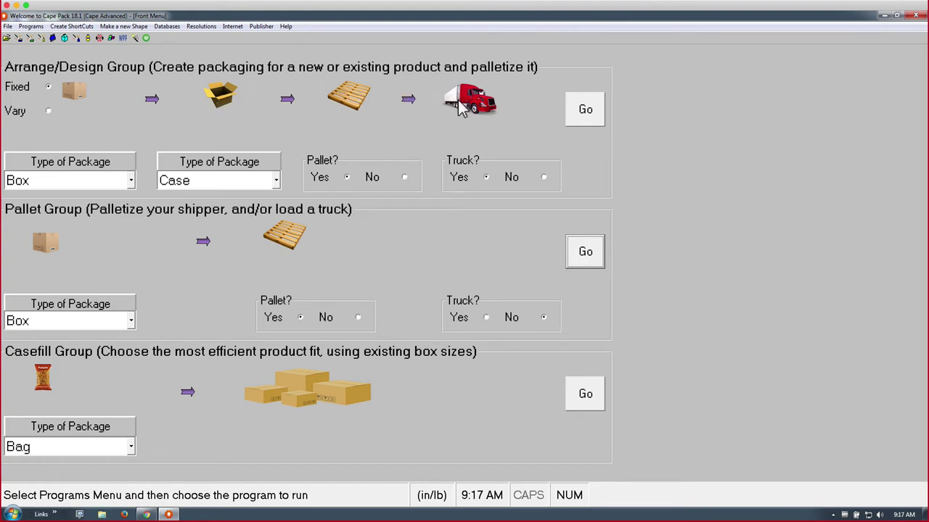
# - Launch Arrange/Design and review the Case, 48x40 pallet and 20-dry truck inputs, ending on Box
pyautogui.click(584, 113)
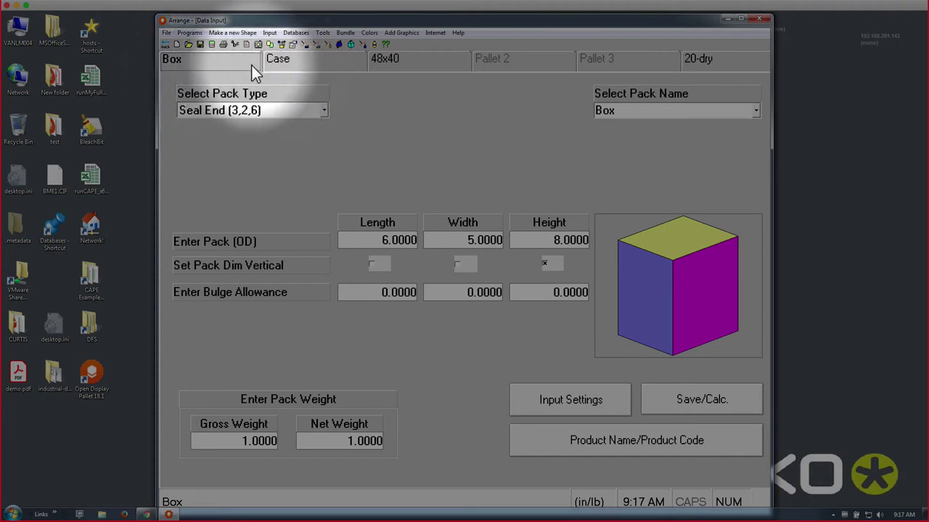
pyautogui.click(275, 64)
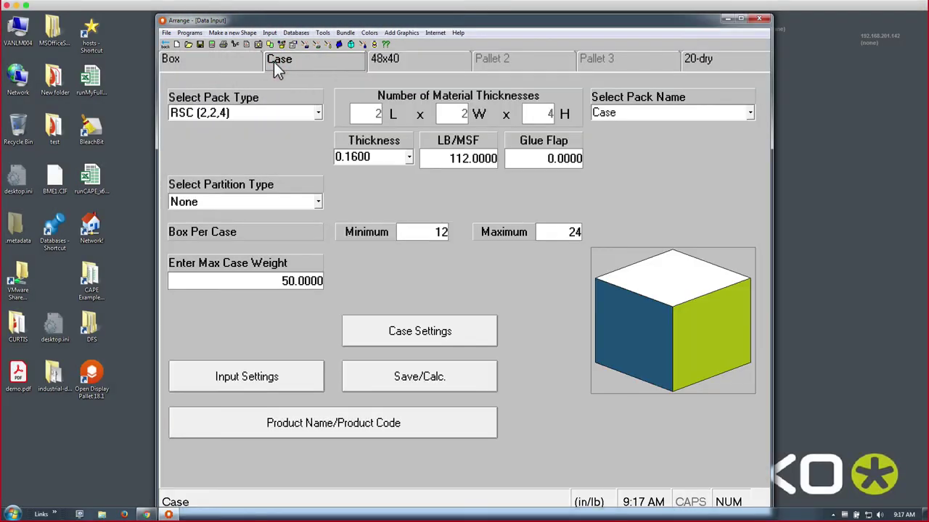
pyautogui.click(404, 65)
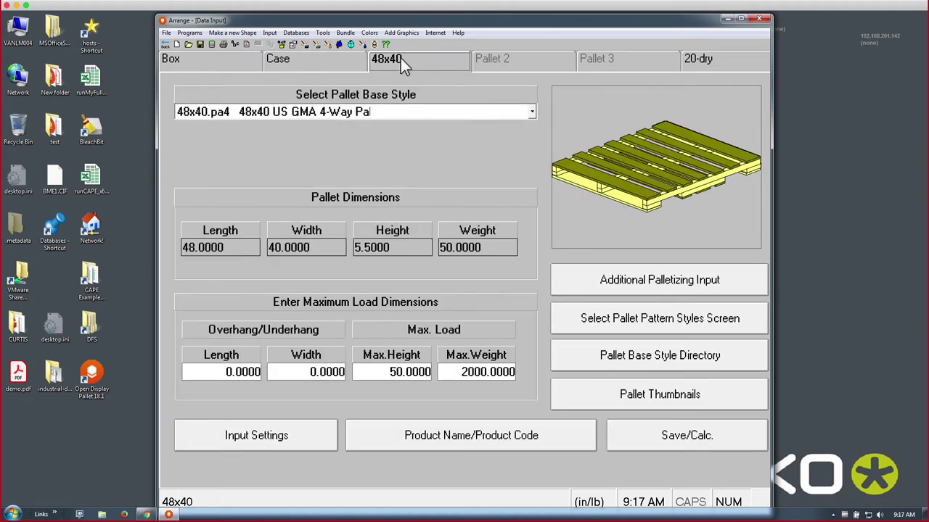
pyautogui.click(693, 62)
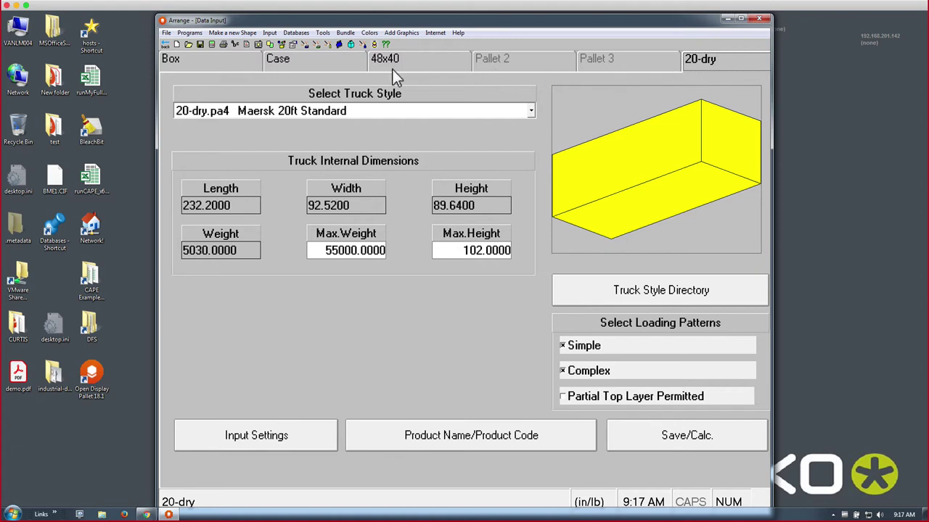
pyautogui.click(217, 65)
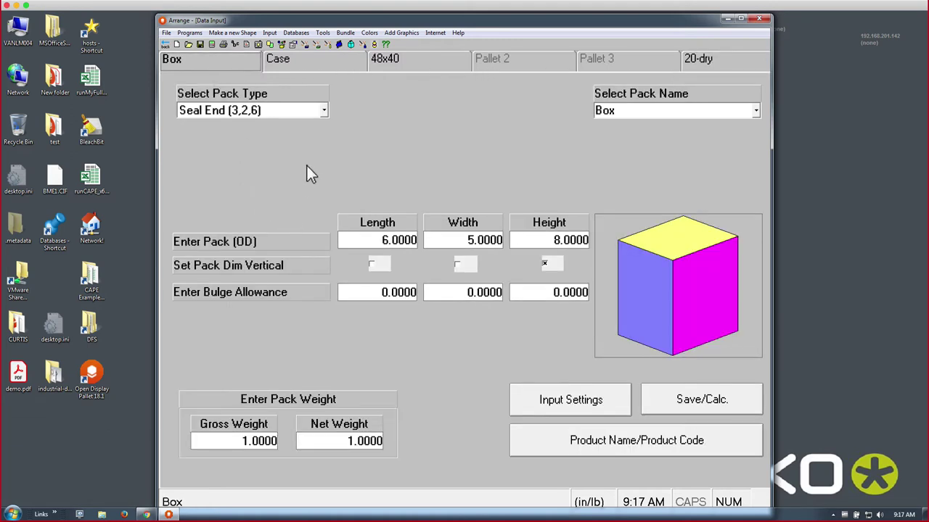
pyautogui.click(324, 111)
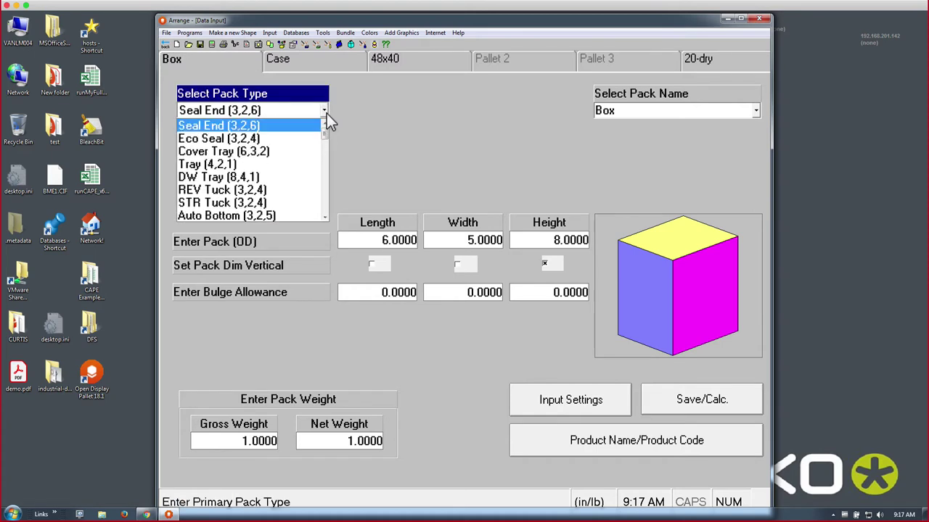
pyautogui.click(289, 152)
pyautogui.press('Down')
pyautogui.press('Down')
pyautogui.press('Down')
pyautogui.press('Down')
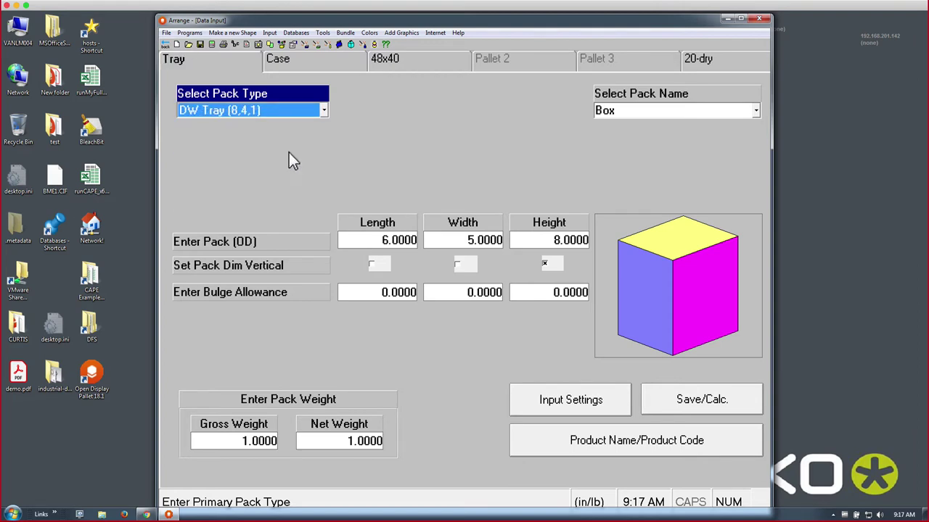
pyautogui.press('Down')
pyautogui.press('Down')
pyautogui.press('Down')
pyautogui.press('Down')
pyautogui.press('Down')
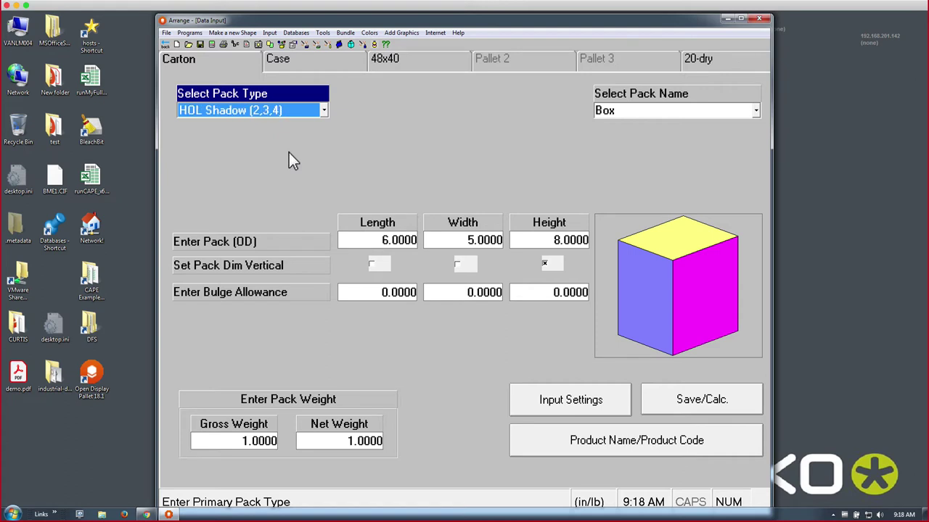
pyautogui.press('Down')
pyautogui.press('Down')
pyautogui.press('Down')
pyautogui.press('Down')
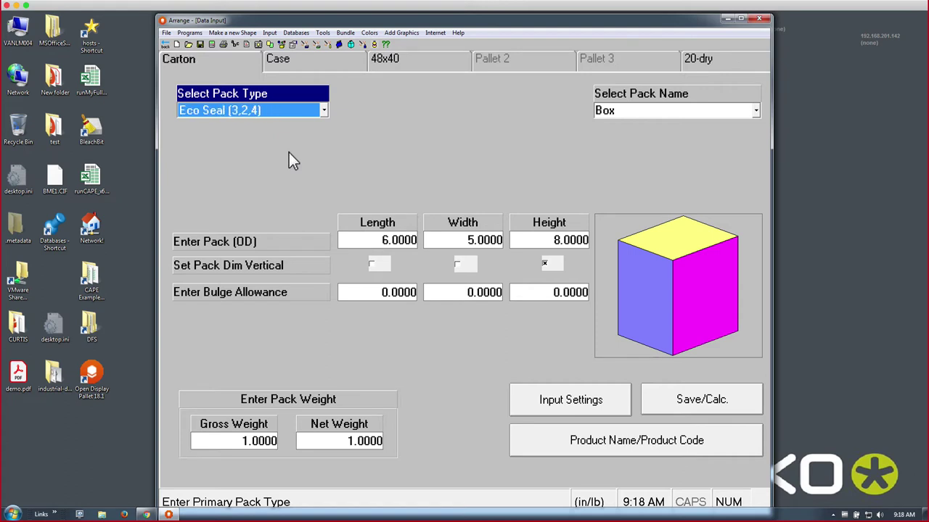
pyautogui.press('Down')
pyautogui.click(231, 33)
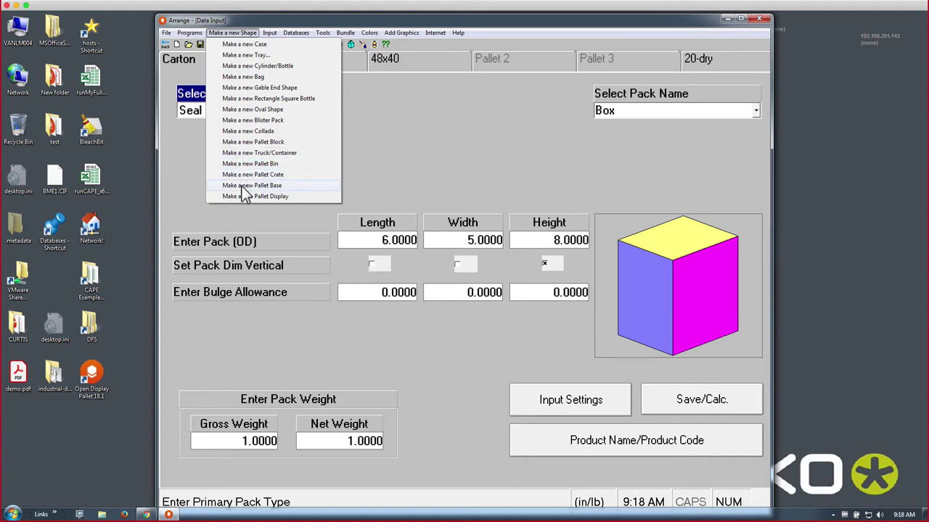
pyautogui.click(385, 142)
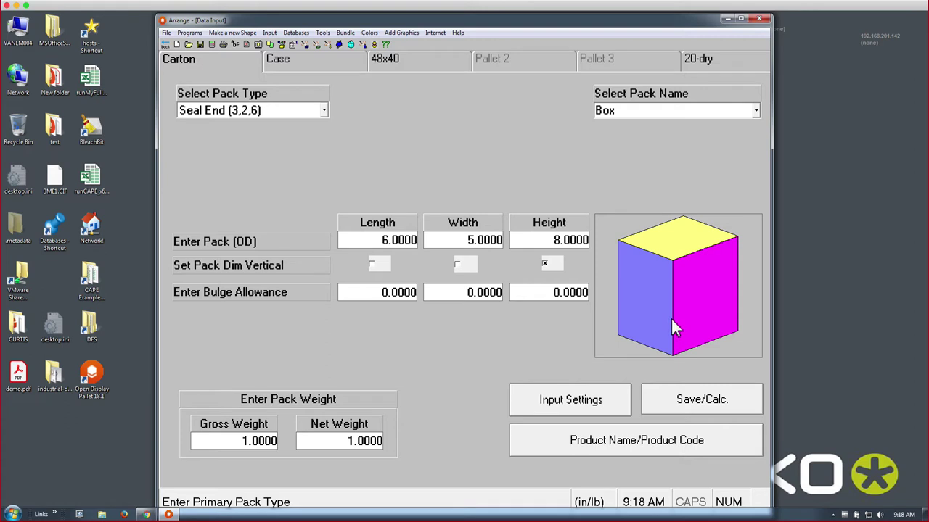
# - Leave the carton's dimensions, bulge and gross weight unchanged and set its net weight to .975
pyautogui.click(392, 241)
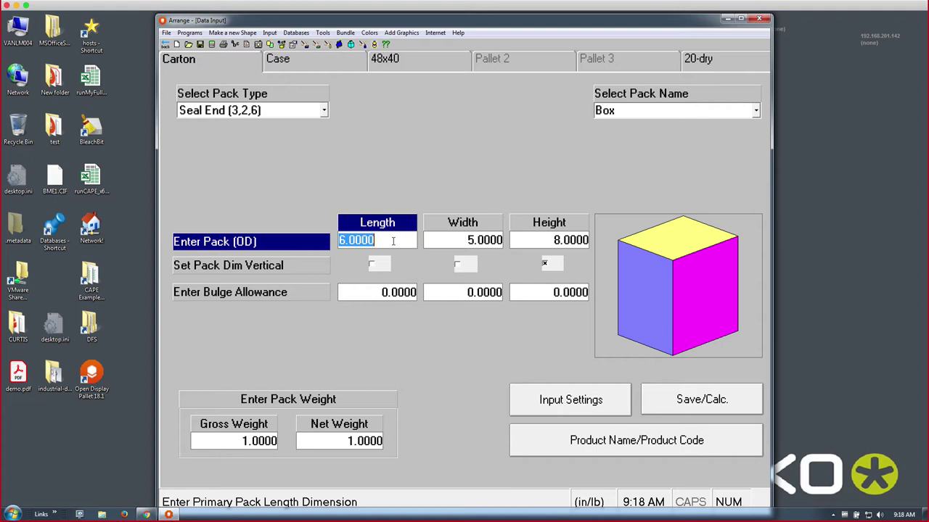
pyautogui.moveTo(427, 240); pyautogui.dragTo(441, 240)
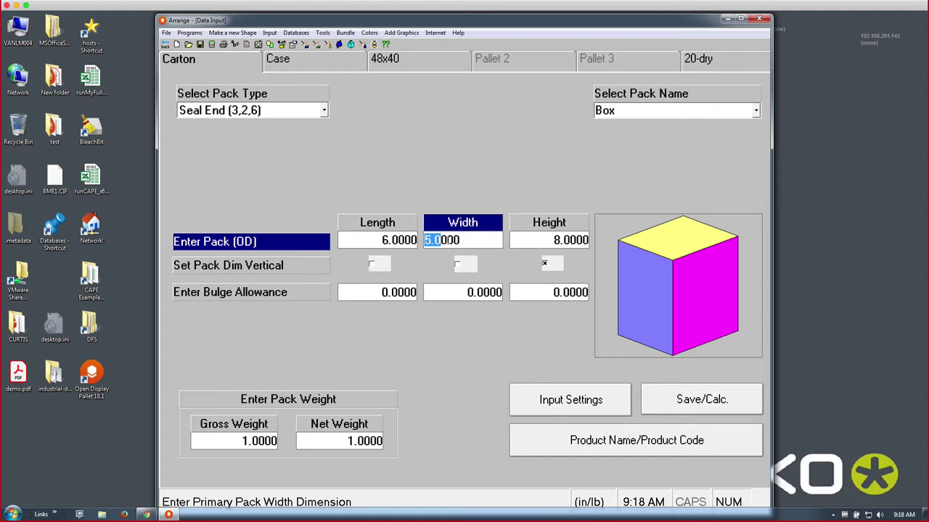
pyautogui.moveTo(535, 240); pyautogui.dragTo(511, 241)
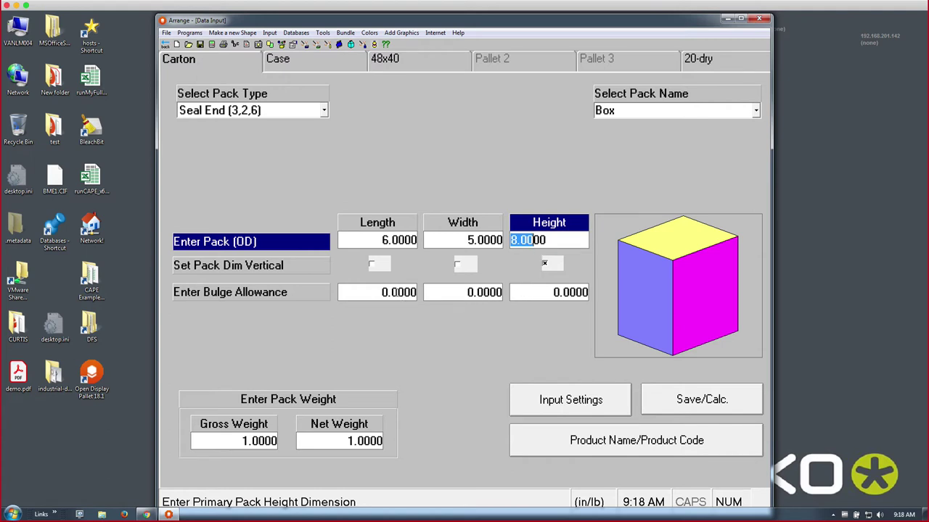
pyautogui.click(396, 293)
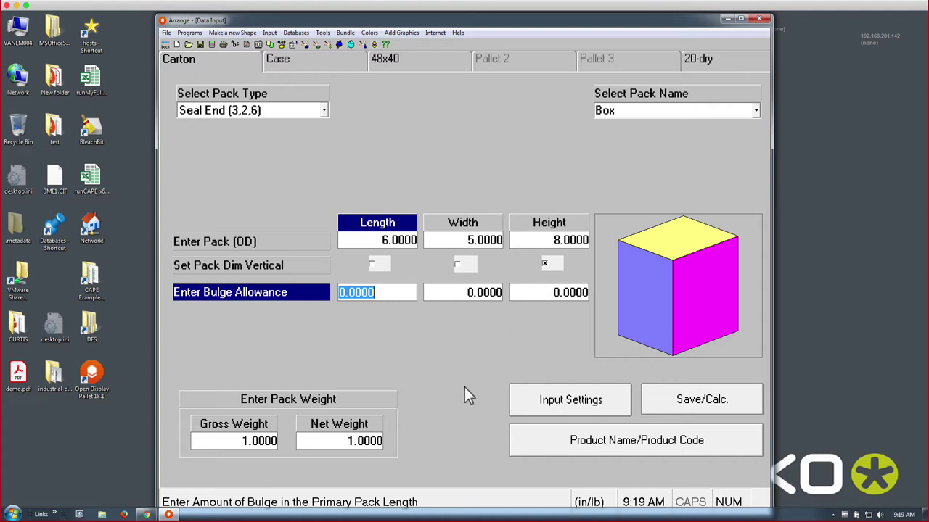
pyautogui.click(258, 442)
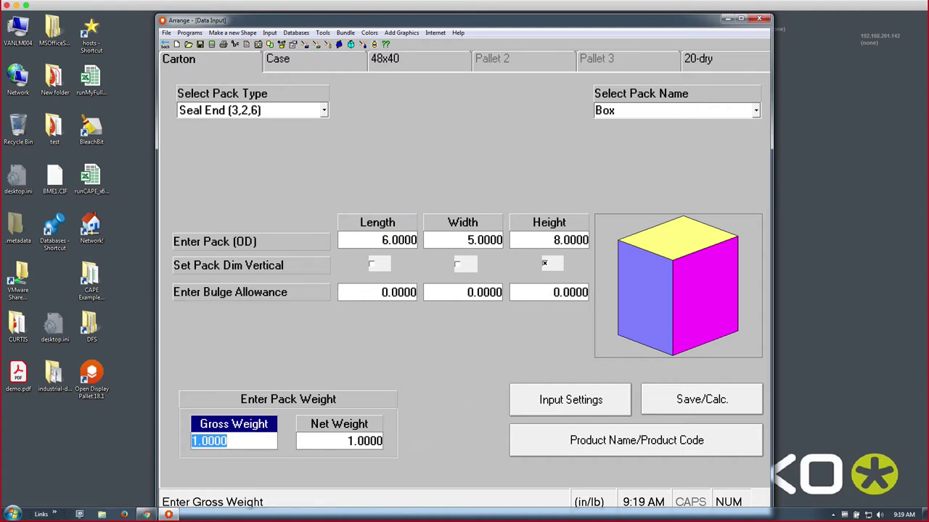
pyautogui.click(325, 442)
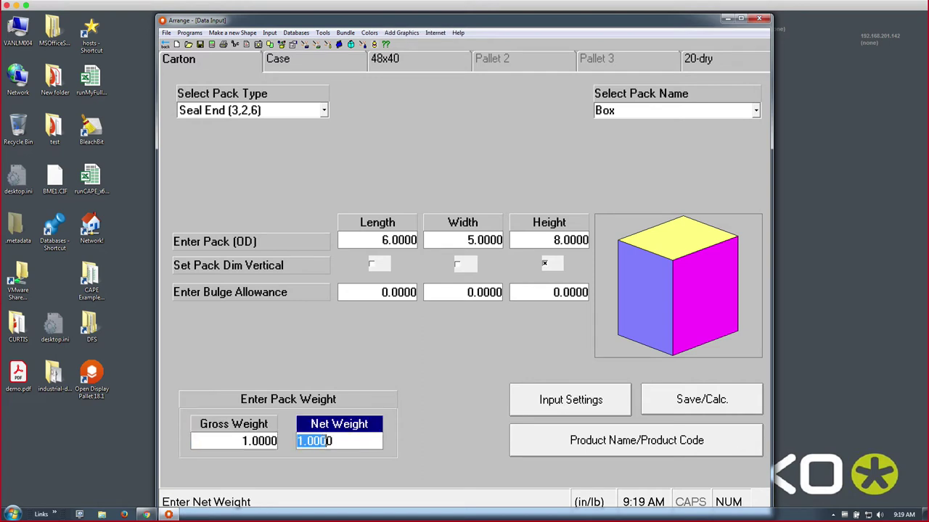
pyautogui.click(341, 442)
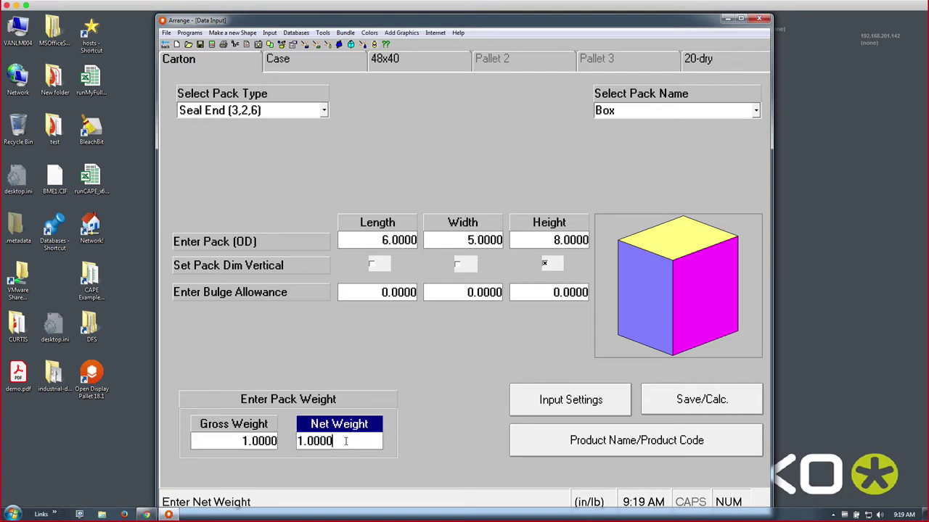
pyautogui.moveTo(346, 442); pyautogui.dragTo(297, 441)
pyautogui.write('.975')
pyautogui.press('Return')
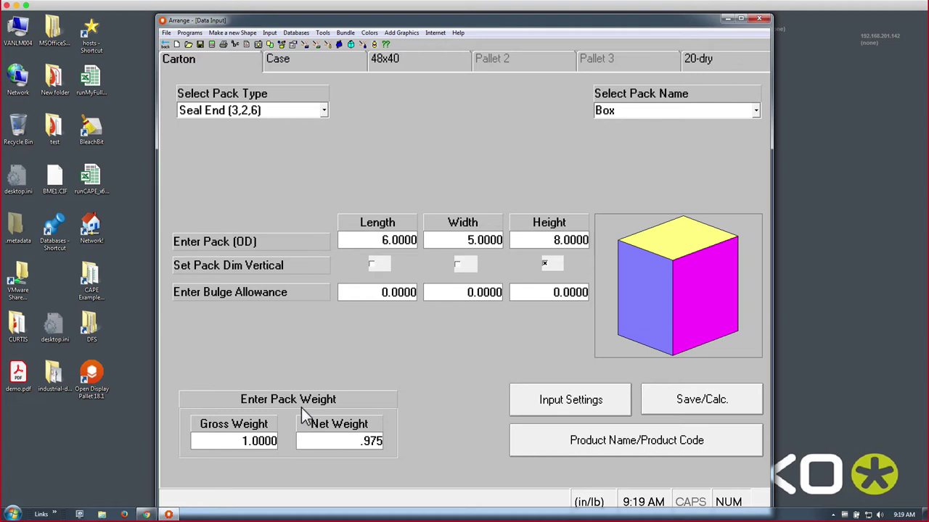
# - On the Case page, set maximum boxes per case to 12, then restore it to 24
pyautogui.click(310, 69)
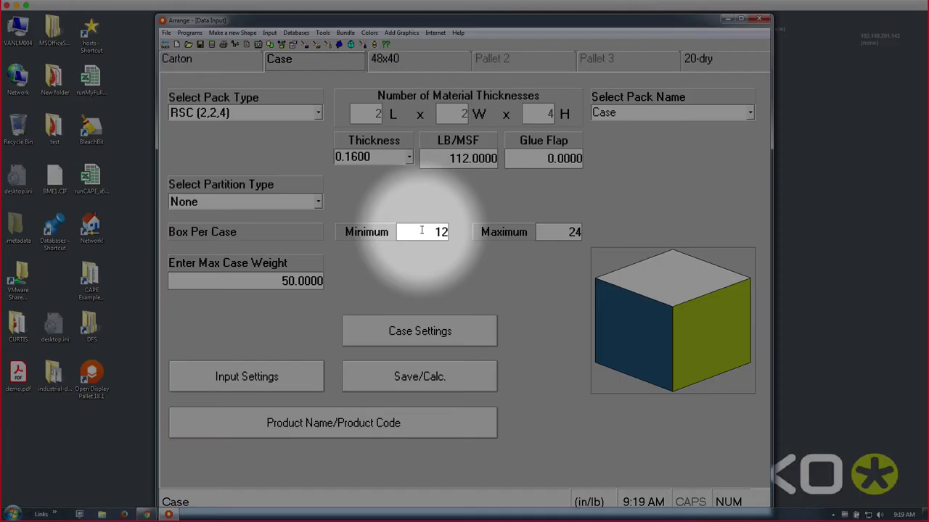
pyautogui.click(422, 229)
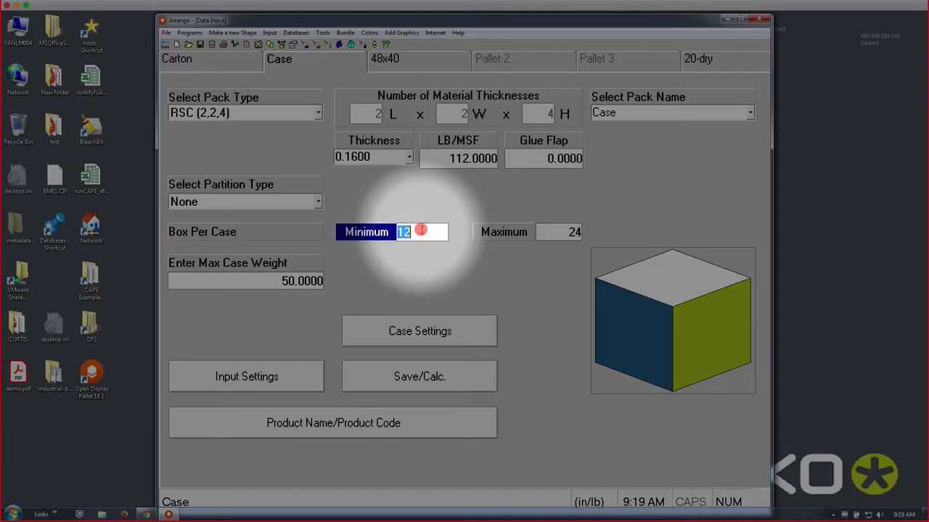
pyautogui.click(546, 232)
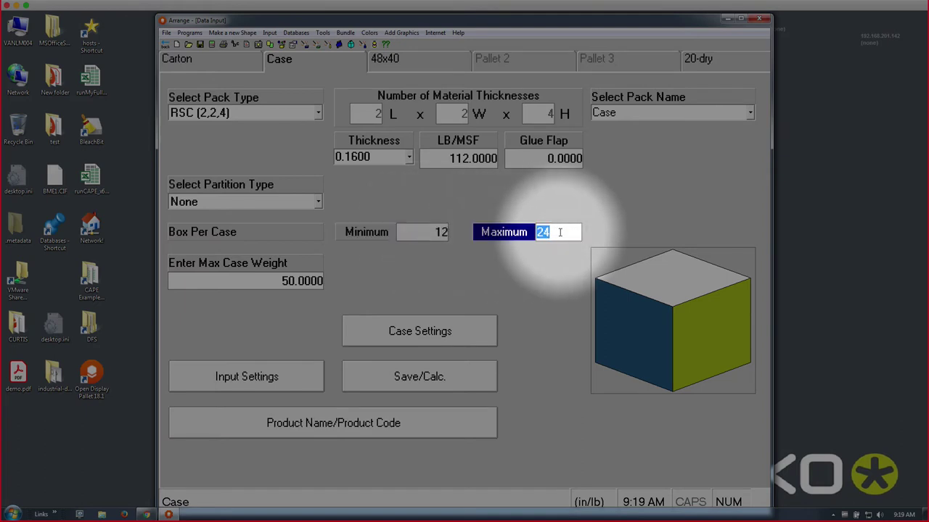
pyautogui.click(439, 232)
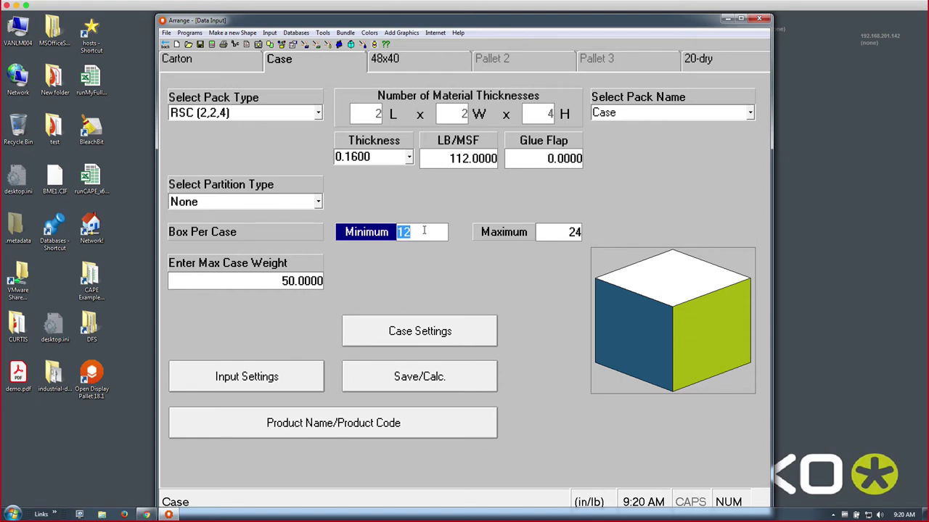
pyautogui.press('Tab')
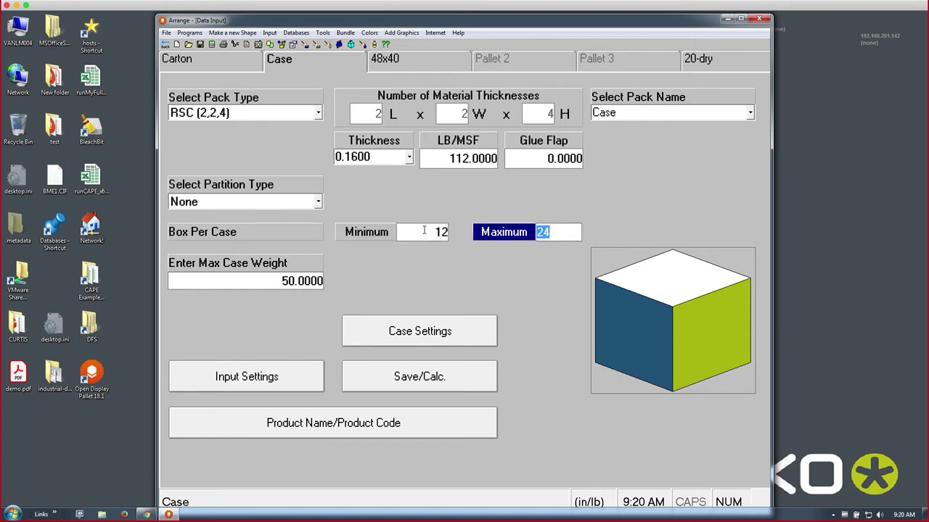
pyautogui.write('12')
pyautogui.press('Tab')
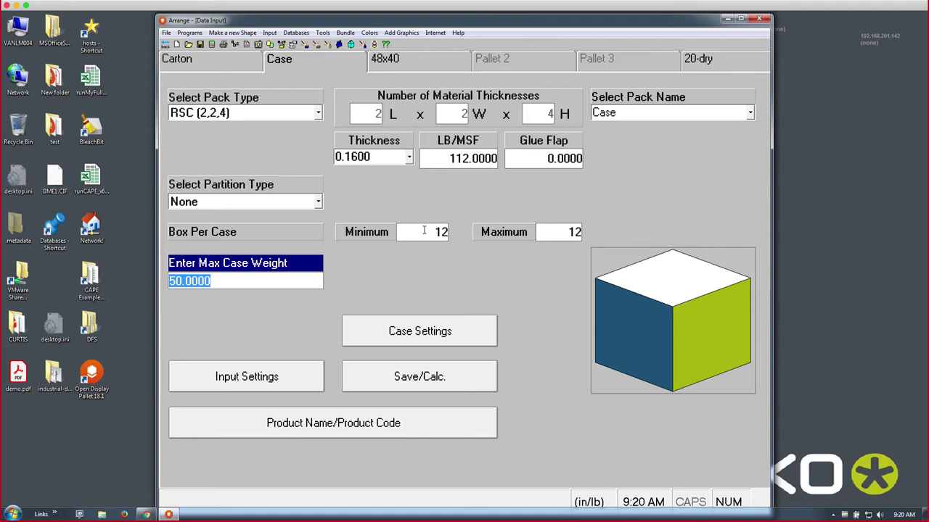
pyautogui.click(425, 231)
pyautogui.click(550, 230)
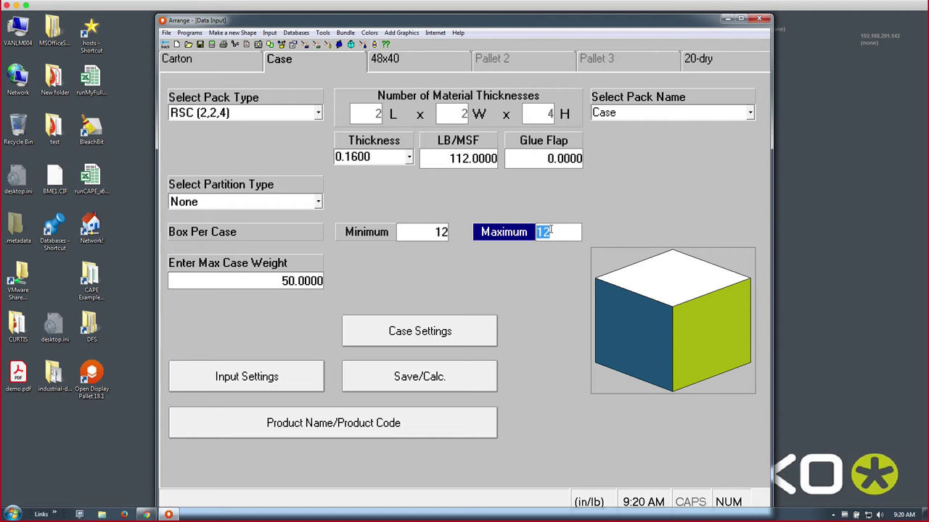
pyautogui.write('24')
pyautogui.press('Tab')
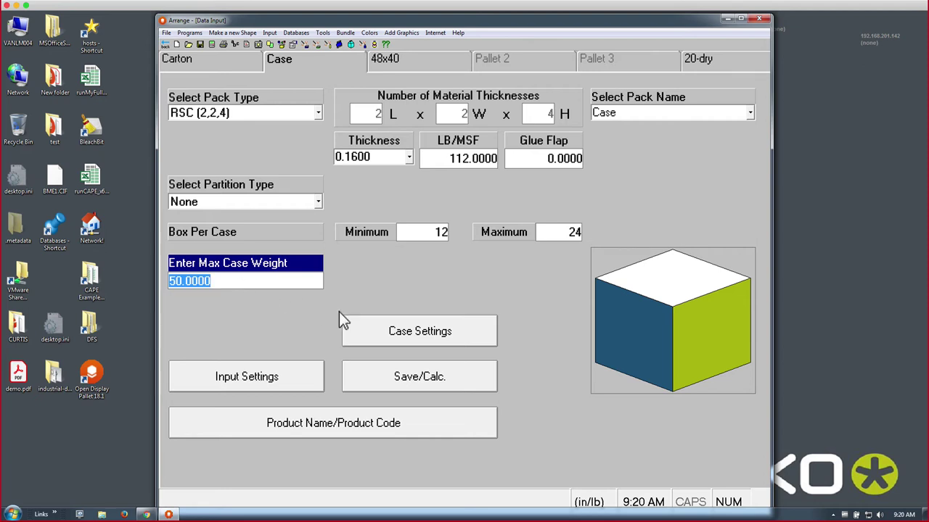
pyautogui.click(413, 332)
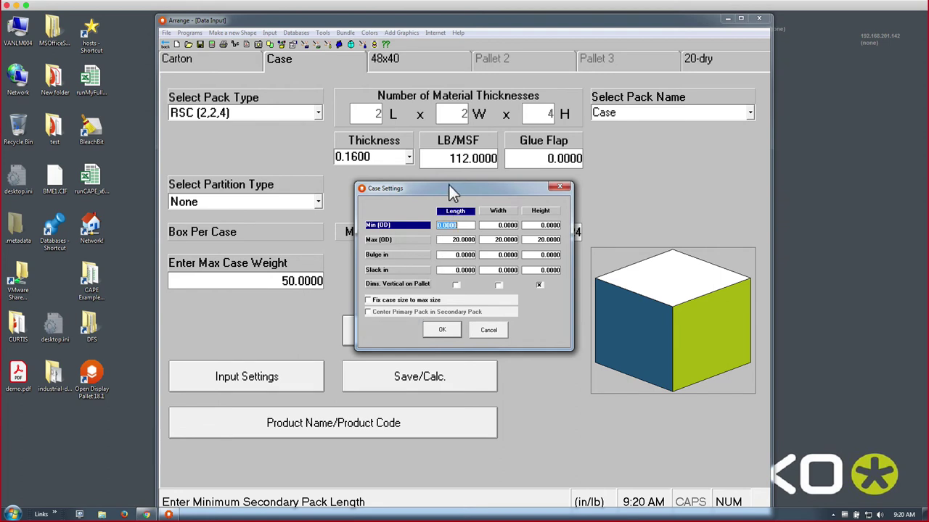
pyautogui.moveTo(449, 190); pyautogui.dragTo(534, 294)
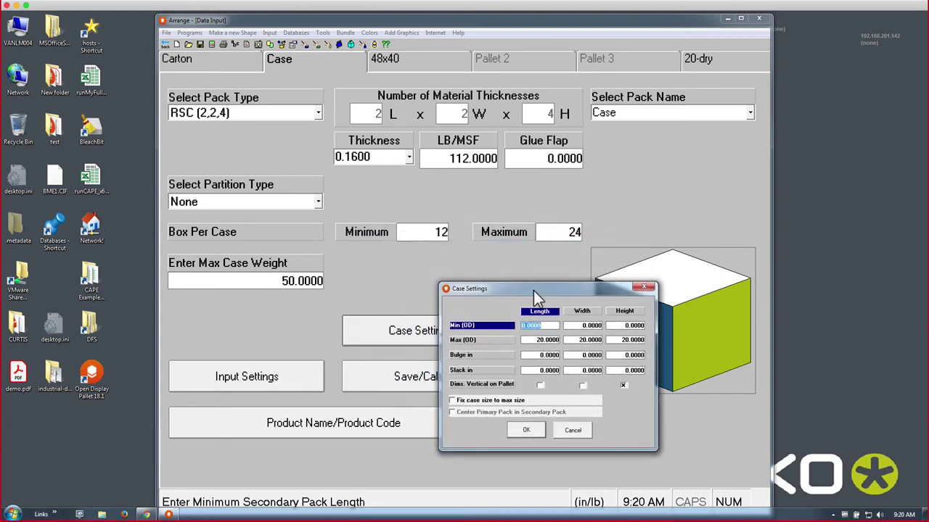
pyautogui.click(535, 339)
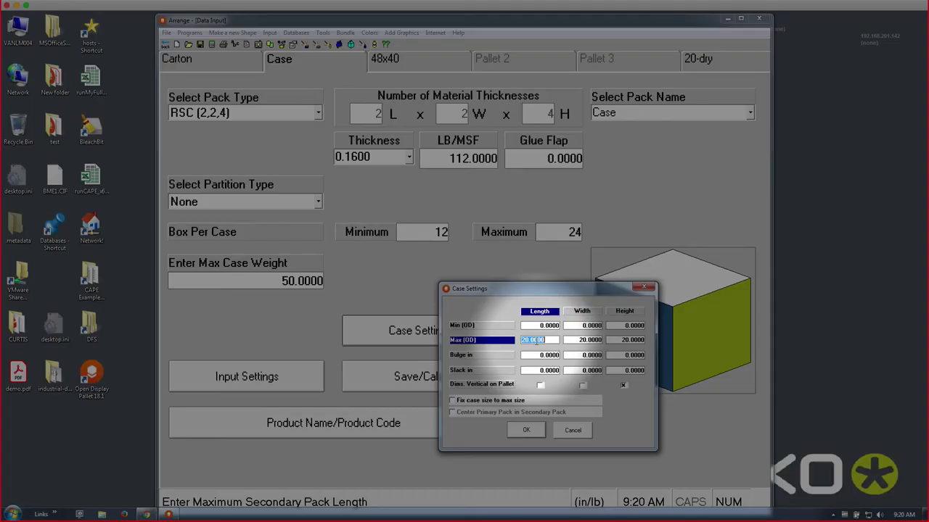
pyautogui.click(577, 340)
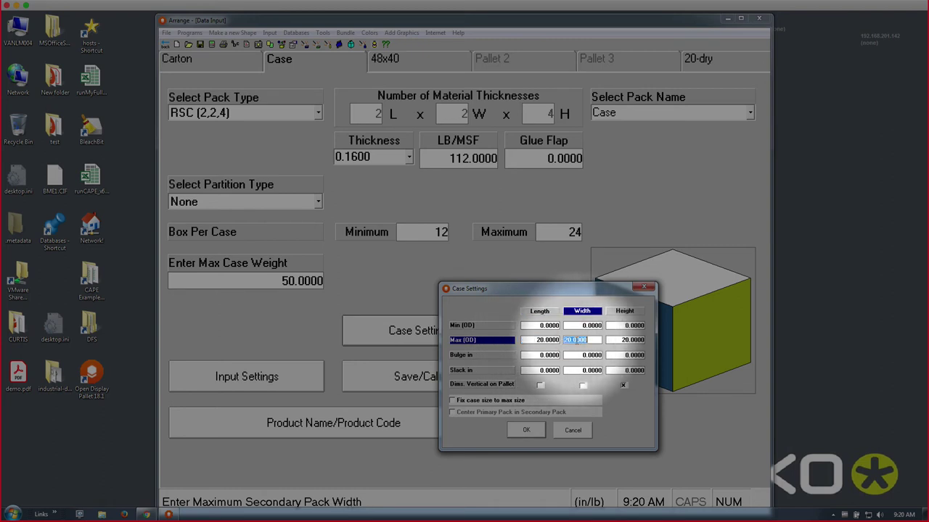
pyautogui.click(618, 339)
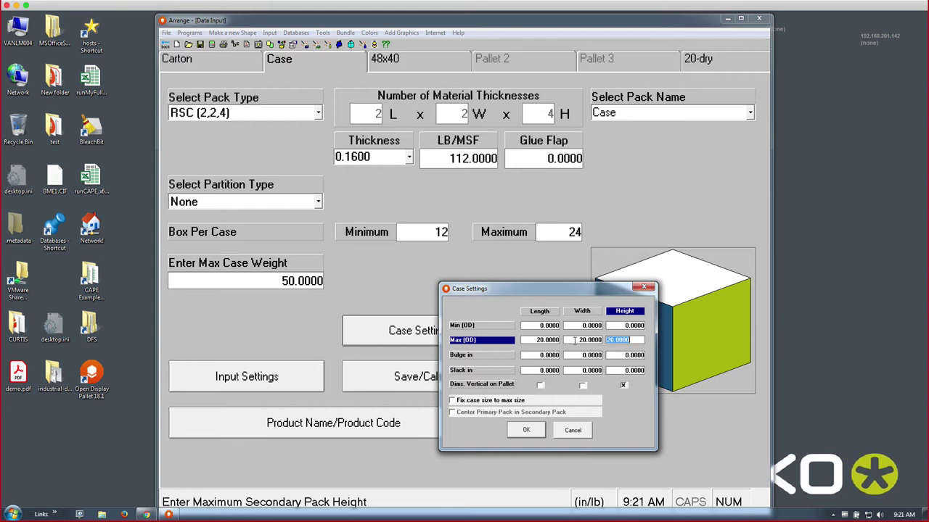
# - Close case settings and calculate, triggering the 'Maximum Load Height > Truck height' error
pyautogui.click(559, 430)
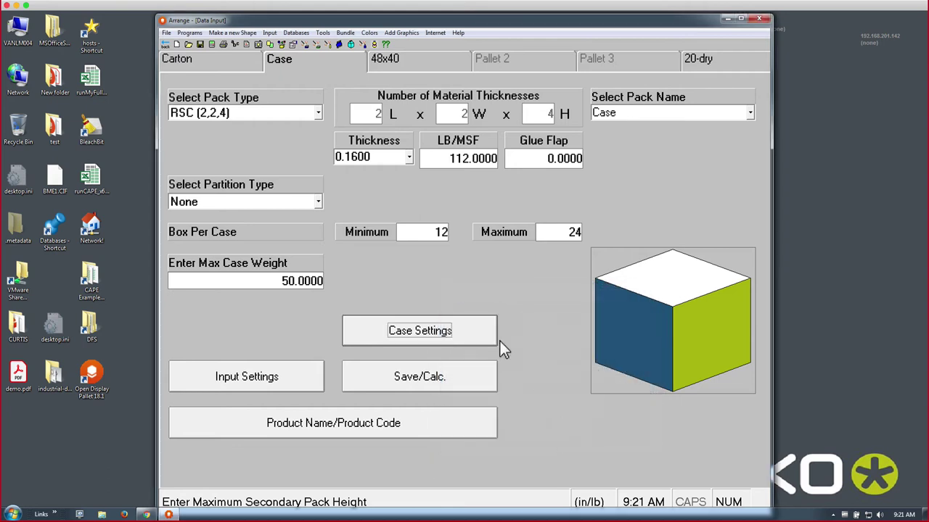
pyautogui.click(213, 49)
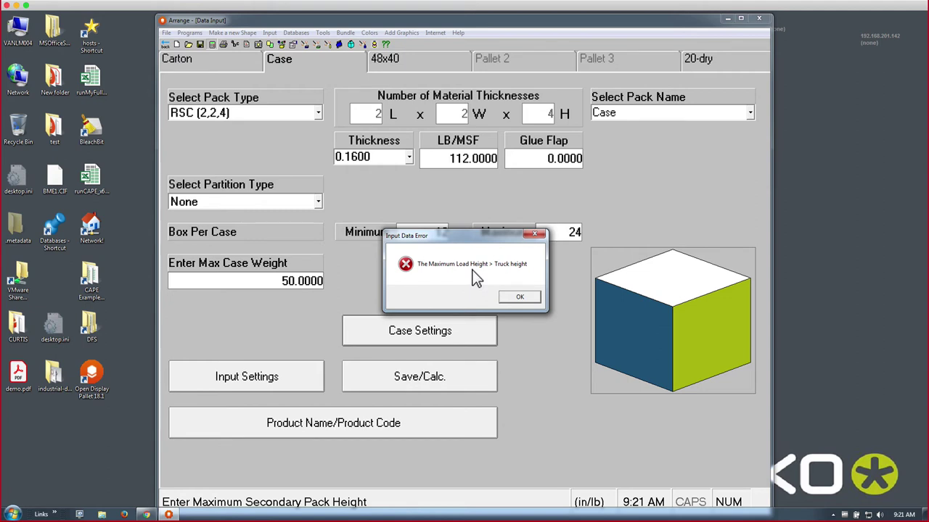
# - Dismiss the error, set the truck style to 40hicube Maersk 40ft Hi Cube, and show the 48x40 pallet page
pyautogui.click(513, 299)
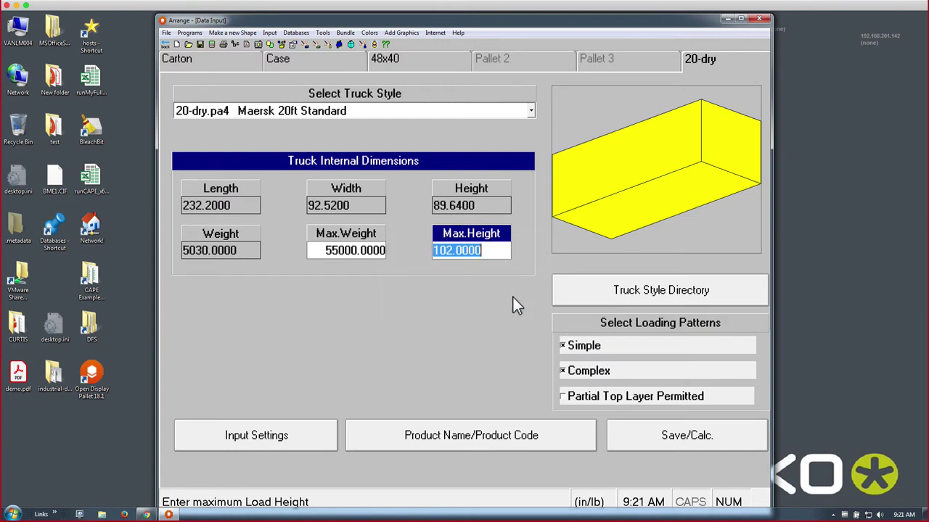
pyautogui.click(313, 112)
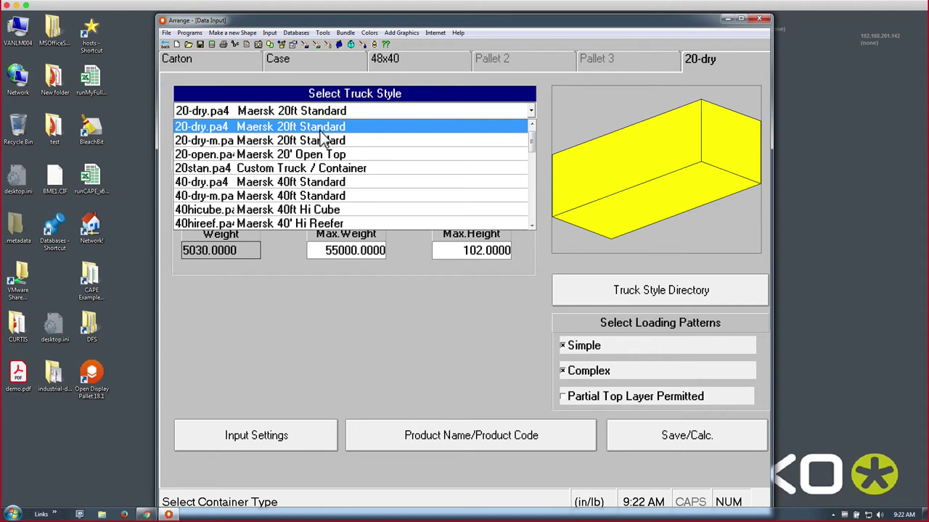
pyautogui.click(488, 251)
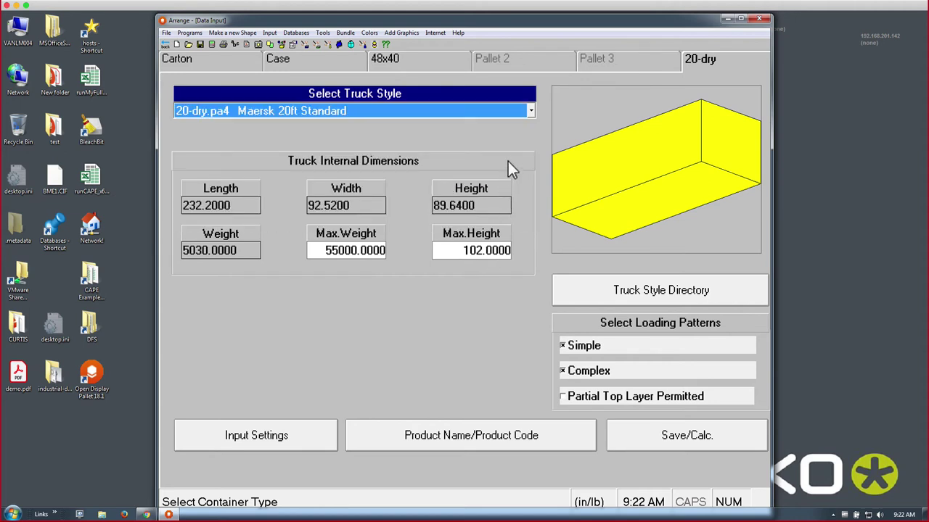
pyautogui.click(531, 111)
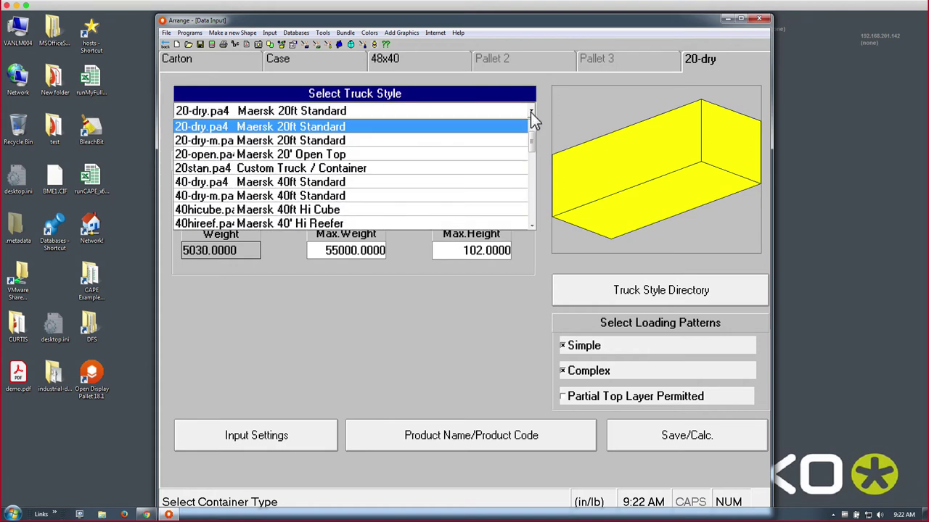
pyautogui.click(522, 185)
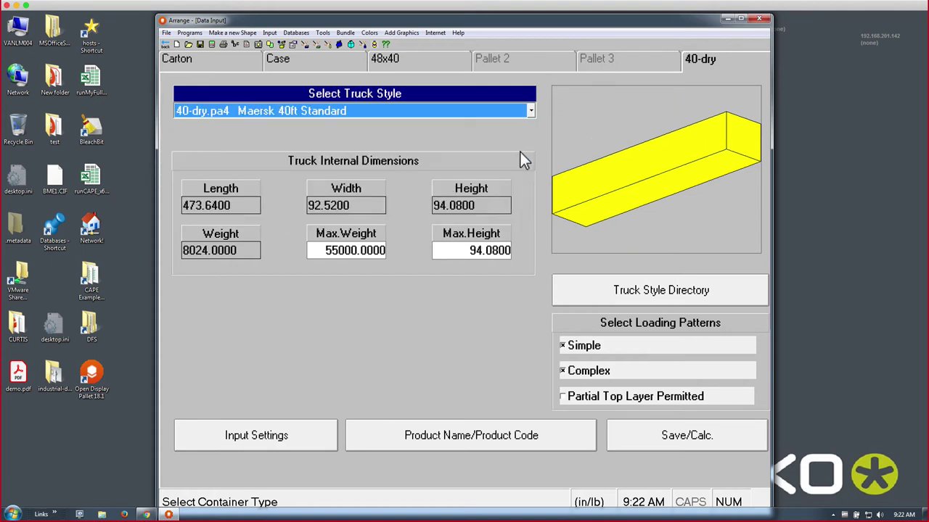
pyautogui.click(530, 111)
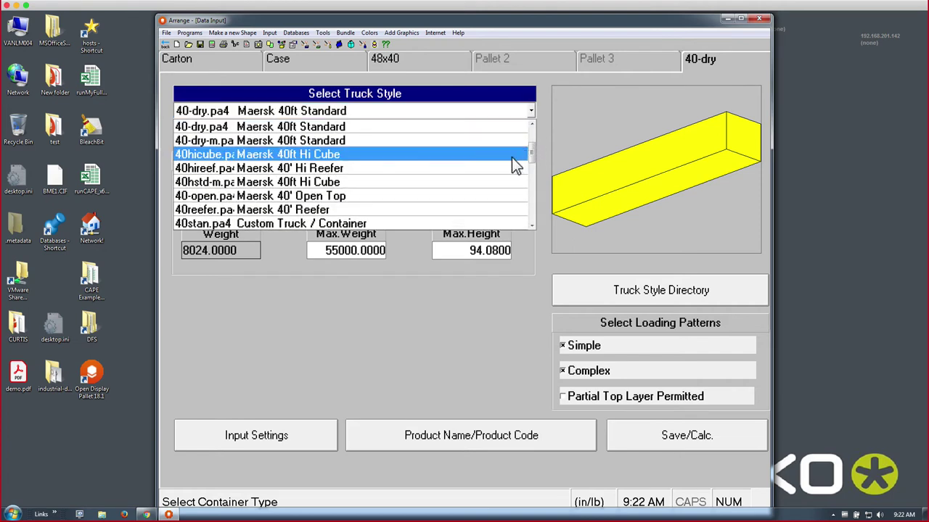
pyautogui.click(513, 164)
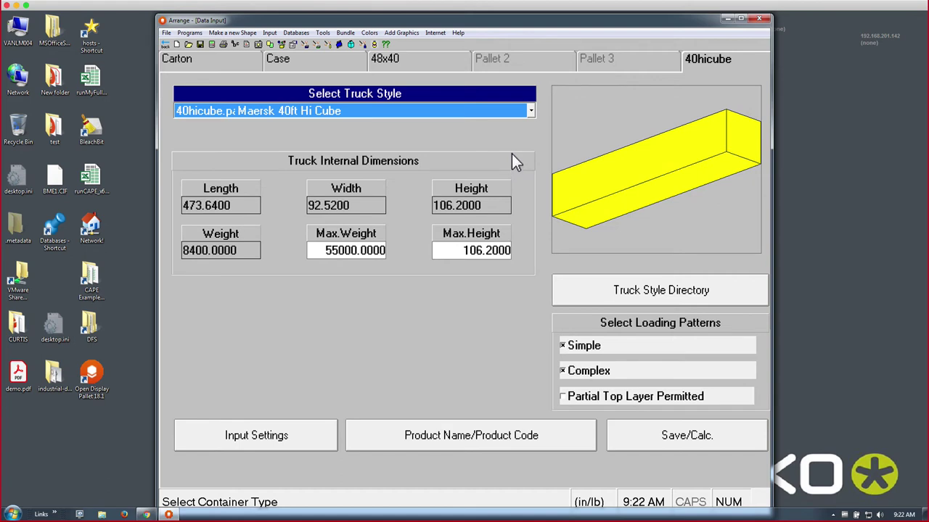
pyautogui.click(422, 63)
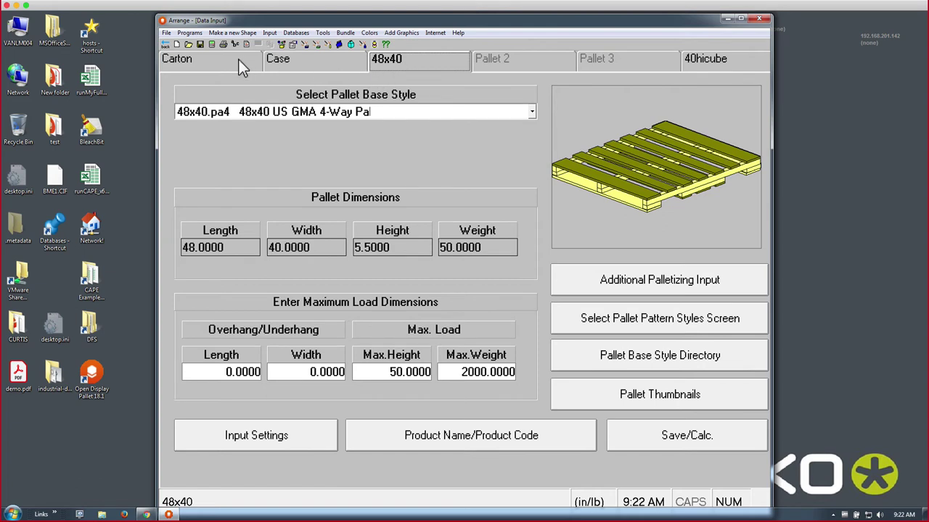
# - Calculate the solution and turn on Lift Cover for the case panel to show boxes inside
pyautogui.click(210, 45)
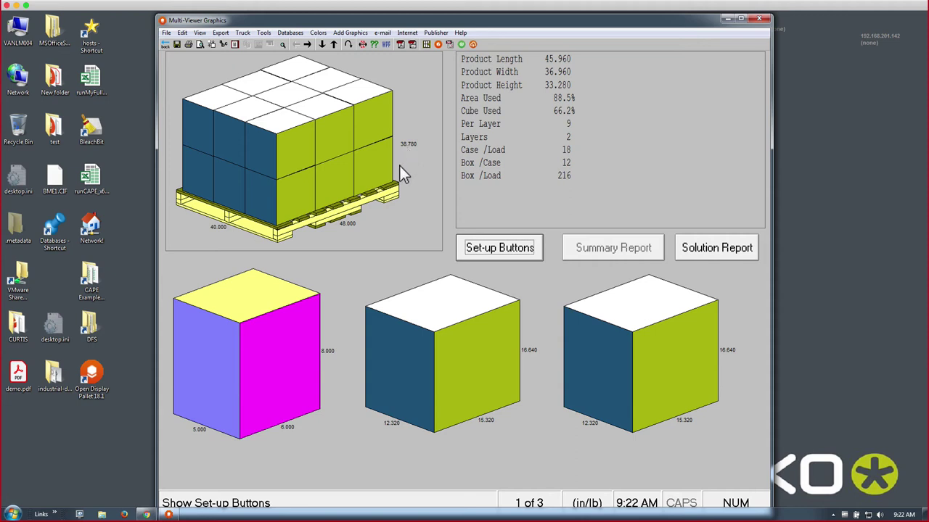
pyautogui.click(478, 357)
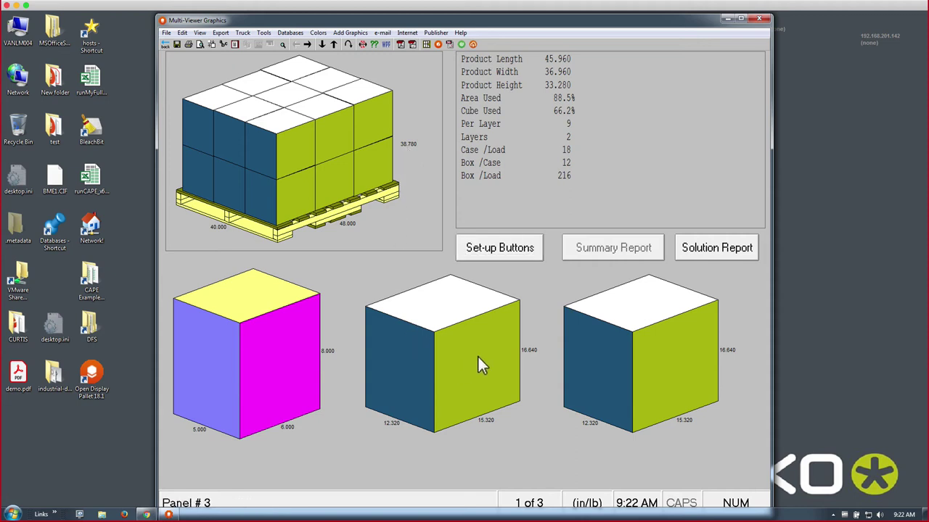
pyautogui.click(274, 372)
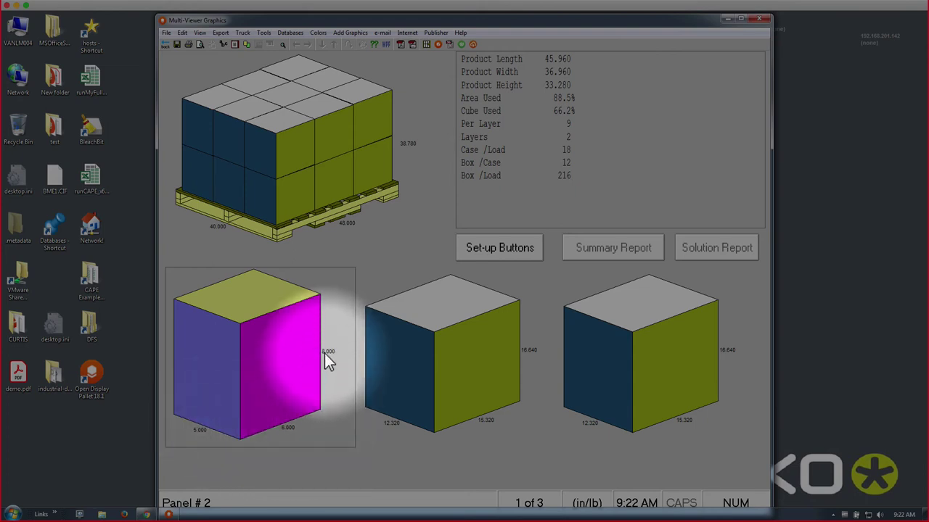
pyautogui.click(419, 360)
pyautogui.rightClick(420, 359)
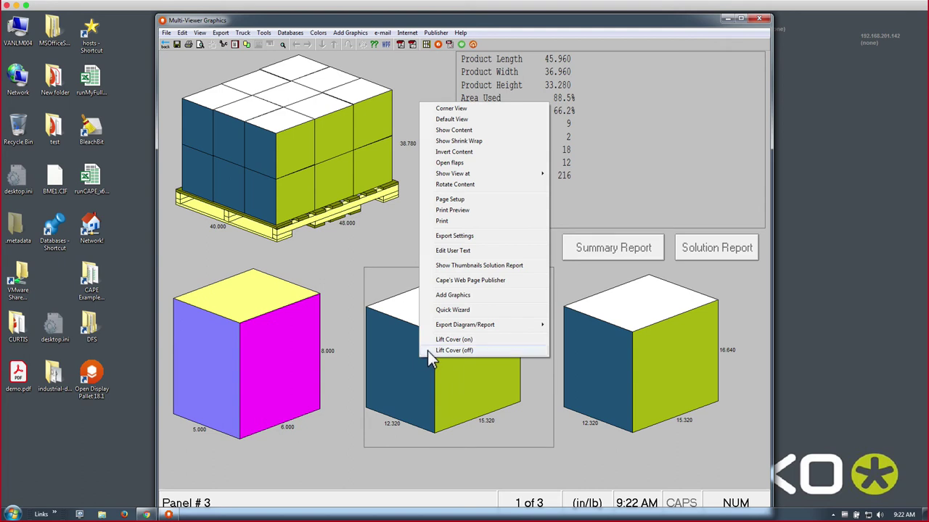
pyautogui.click(427, 352)
pyautogui.rightClick(428, 351)
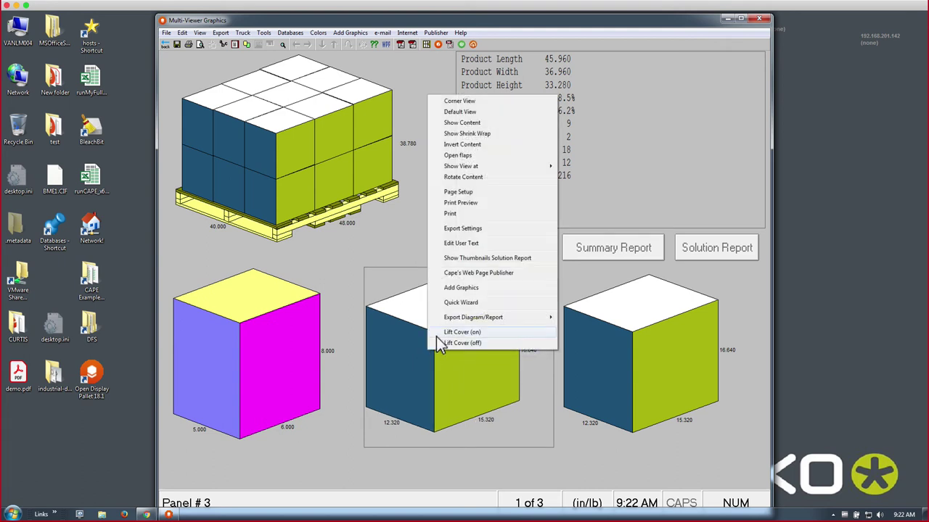
pyautogui.click(436, 337)
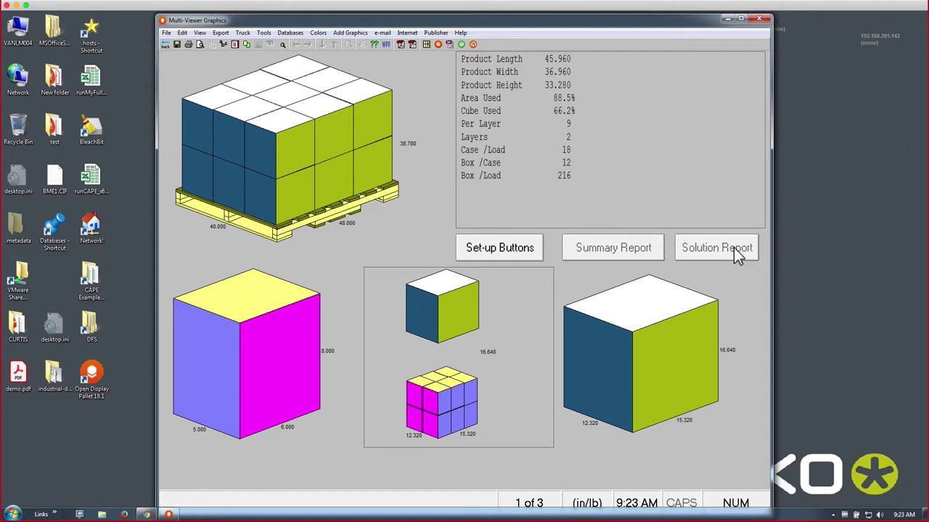
# - In Set-up Buttons, select the pallet diagram and try the Top View and Break Load views
pyautogui.click(499, 254)
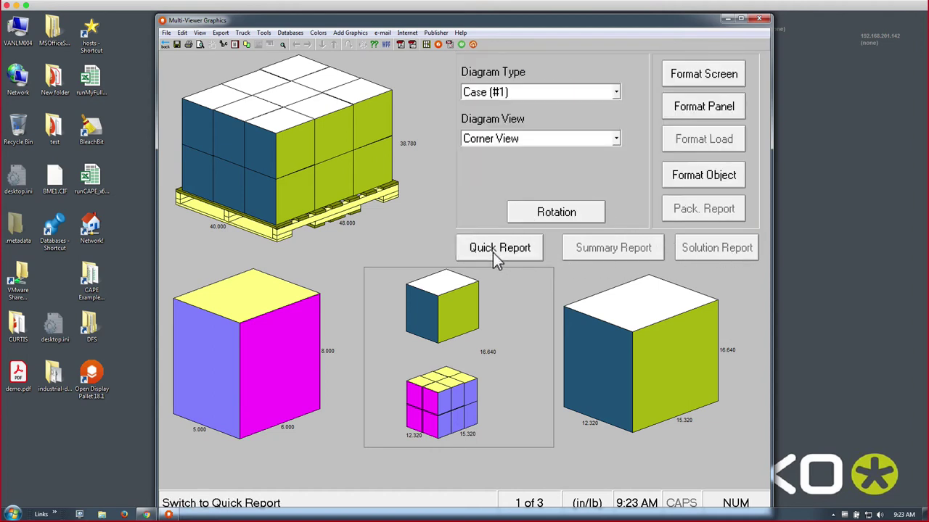
pyautogui.click(305, 153)
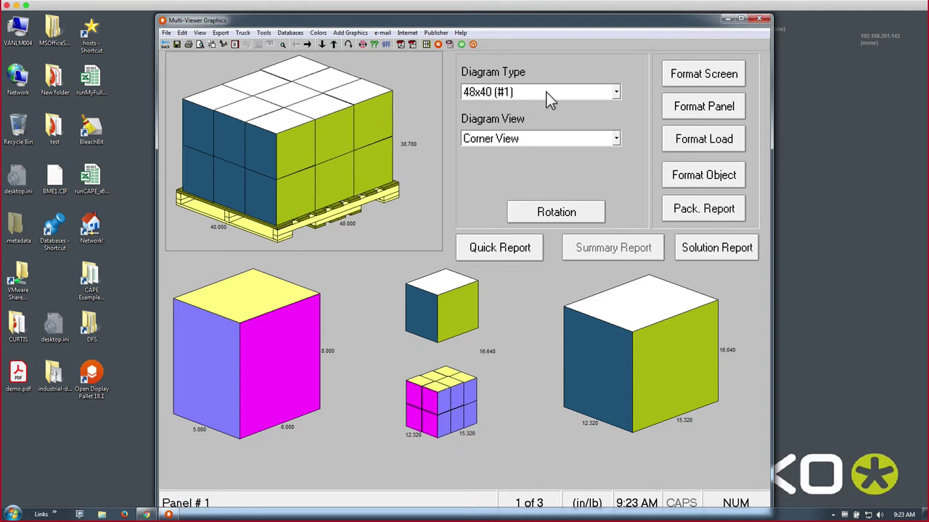
pyautogui.click(616, 138)
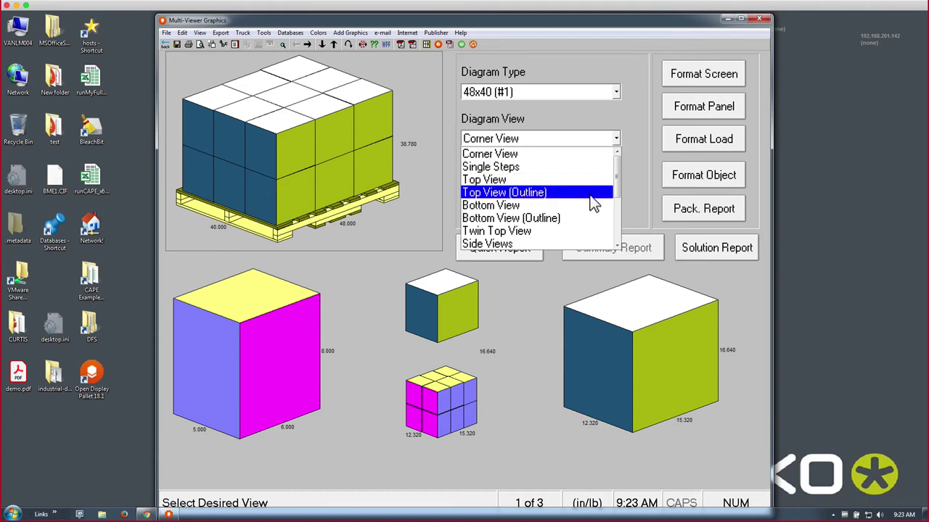
pyautogui.click(592, 193)
pyautogui.click(616, 140)
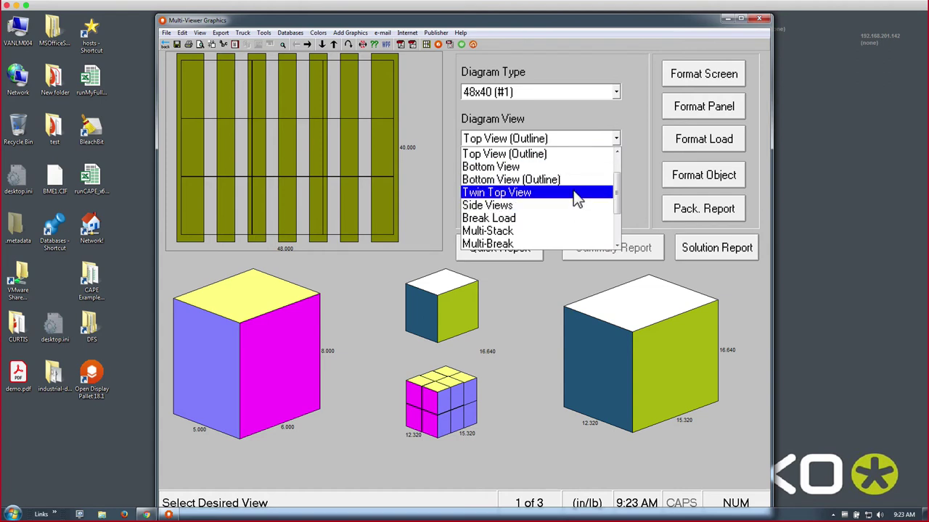
pyautogui.click(573, 191)
pyautogui.click(615, 141)
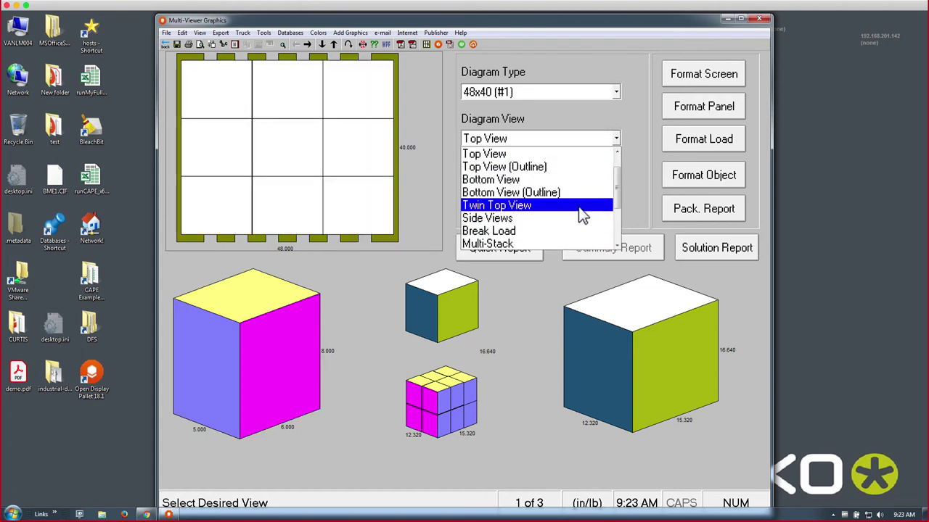
pyautogui.click(568, 232)
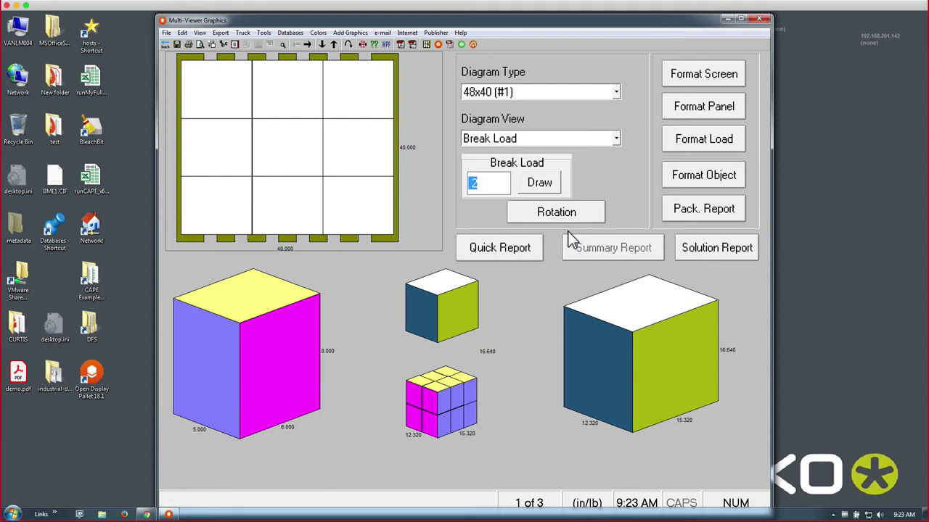
pyautogui.click(549, 190)
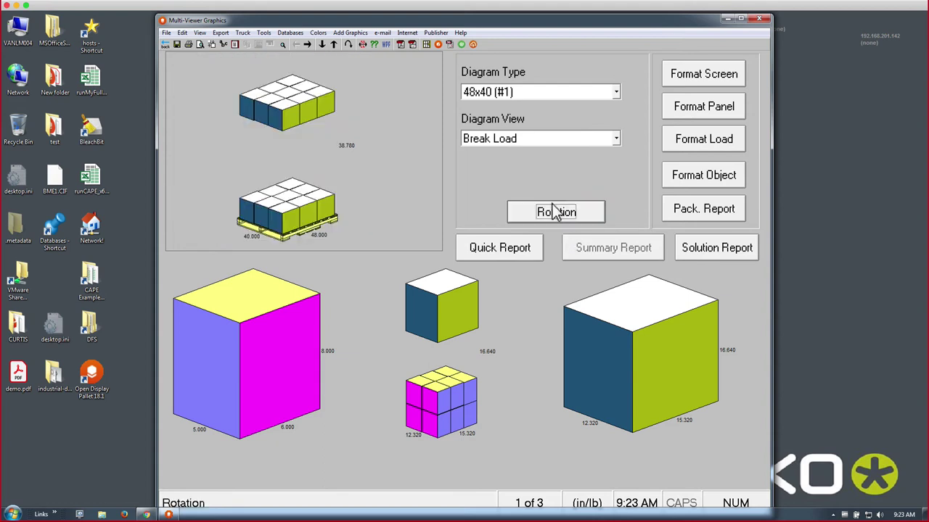
# - Put a Pallet Base Cap on the load and switch the diagram to Corner View
pyautogui.click(616, 140)
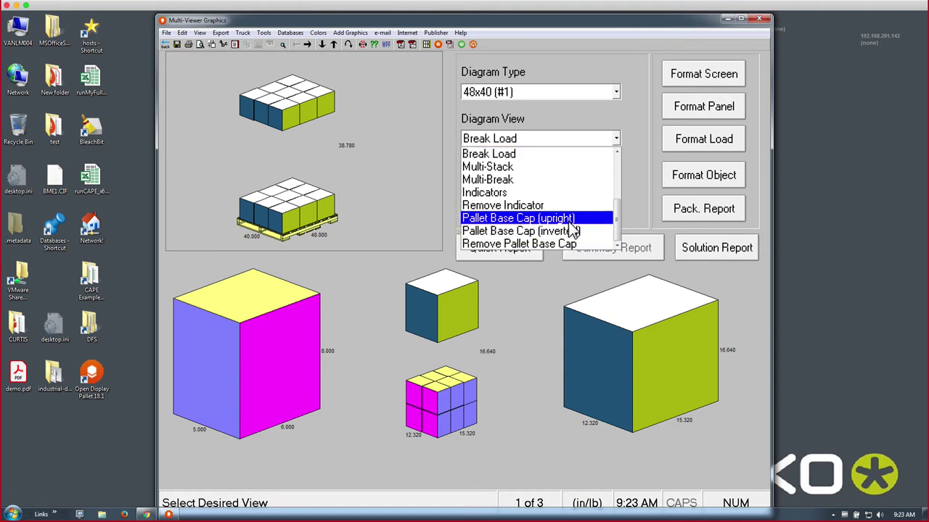
pyautogui.click(569, 222)
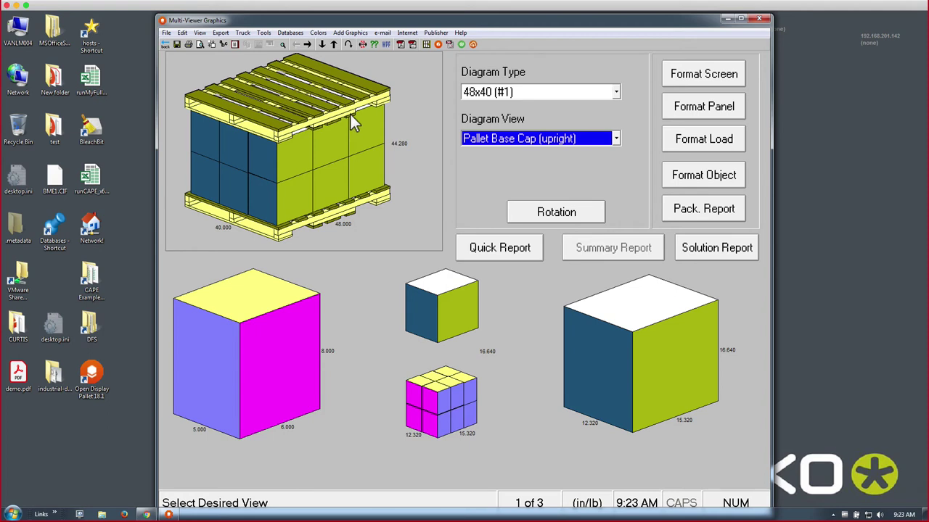
pyautogui.click(617, 139)
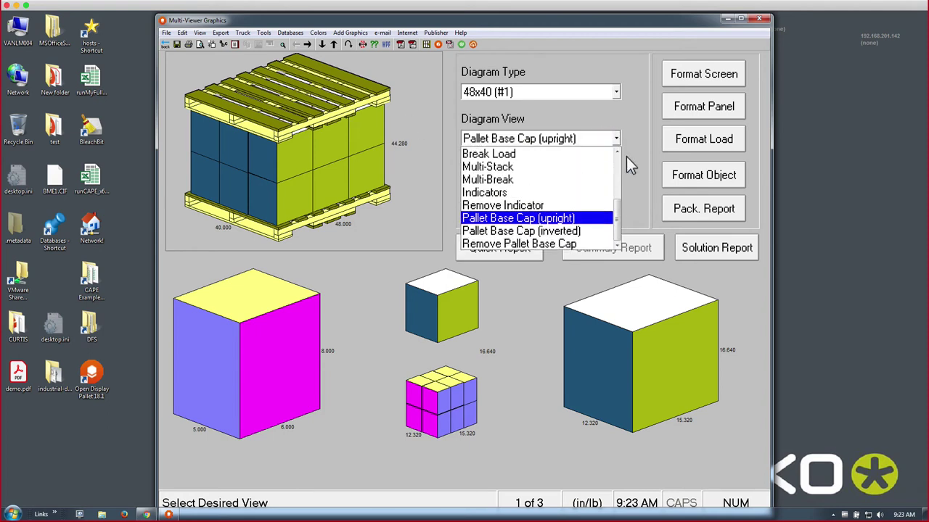
pyautogui.moveTo(614, 205); pyautogui.dragTo(610, 157)
pyautogui.click(604, 155)
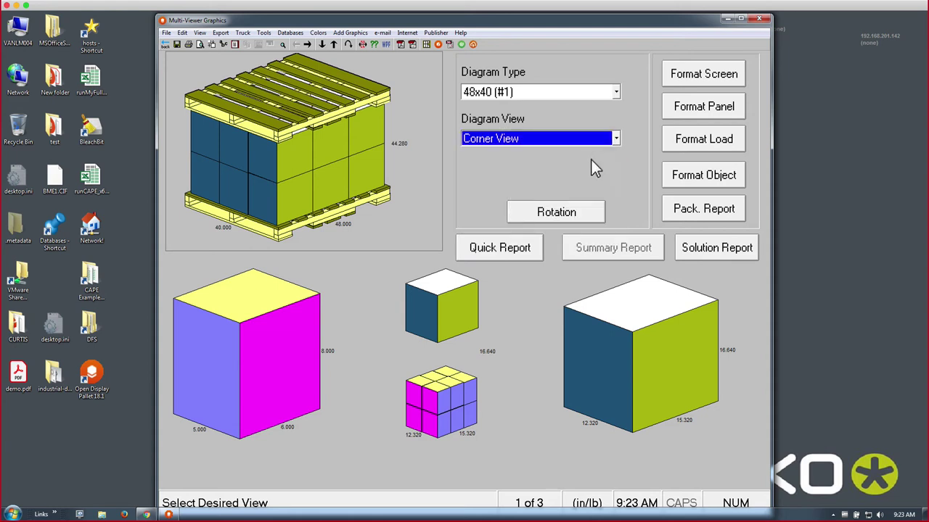
# - Remove the Pallet Base Cap and return the pallet diagram to Corner View
pyautogui.click(578, 217)
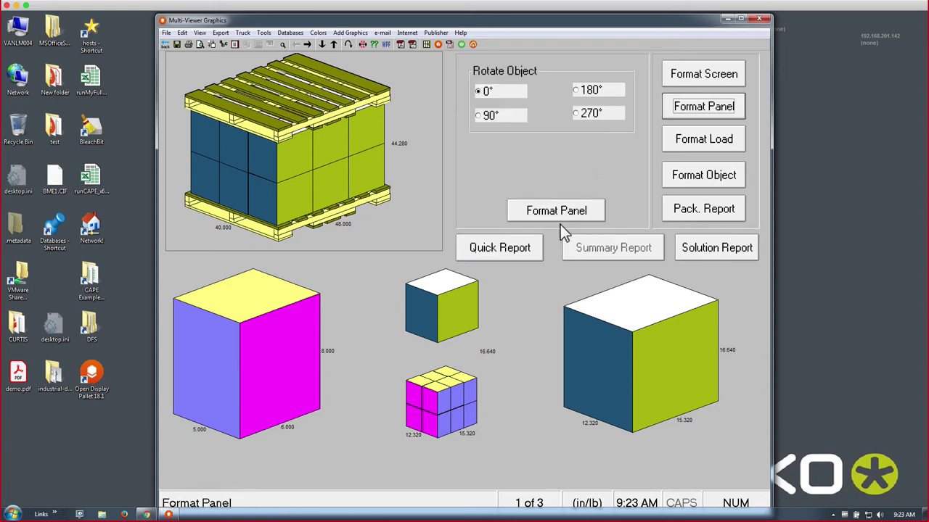
pyautogui.click(558, 216)
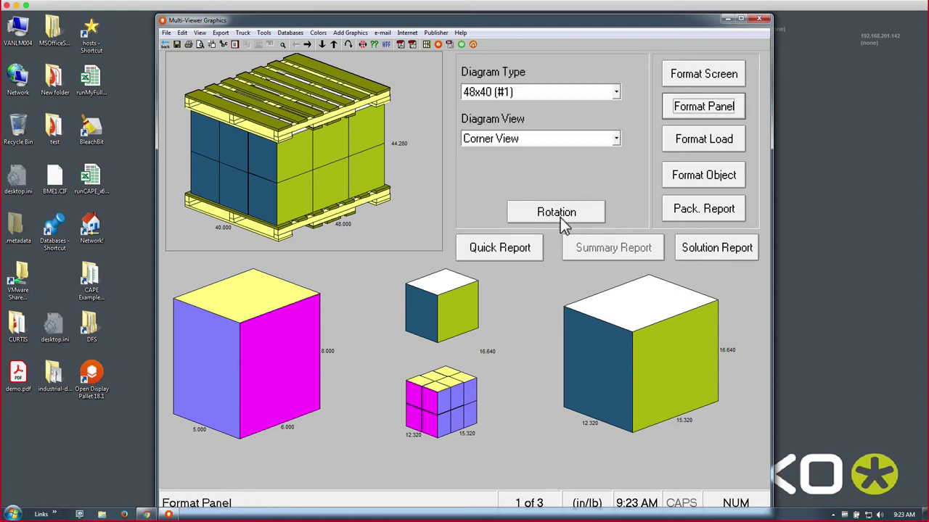
pyautogui.click(617, 139)
pyautogui.moveTo(620, 167); pyautogui.dragTo(615, 227)
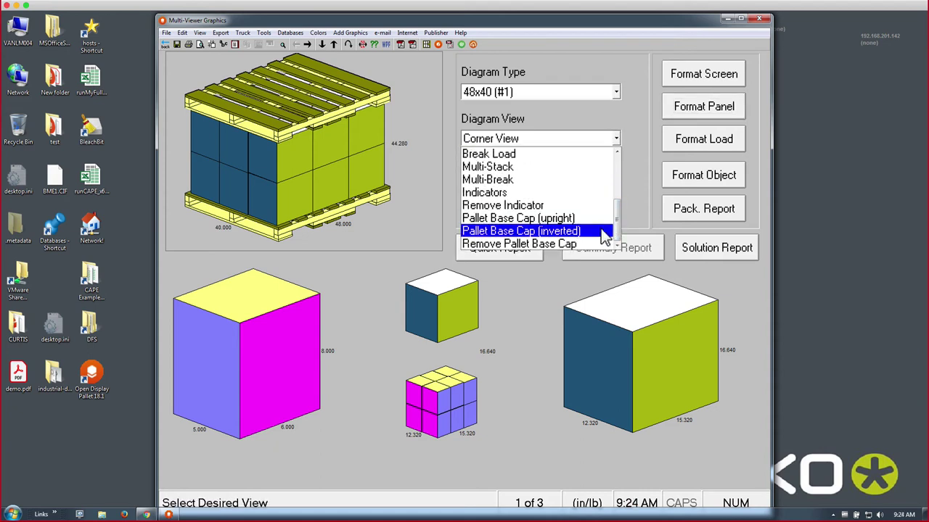
pyautogui.click(600, 245)
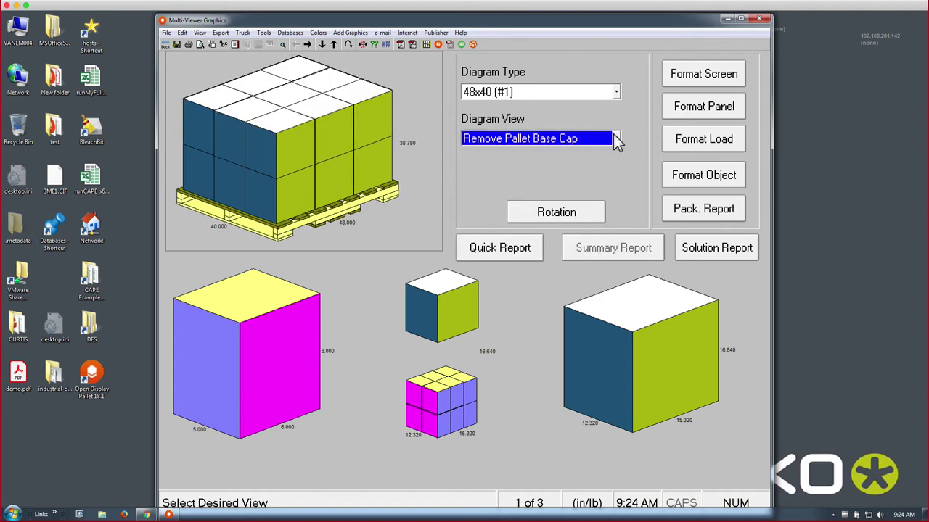
pyautogui.click(614, 139)
pyautogui.scroll(3, 618, 158)
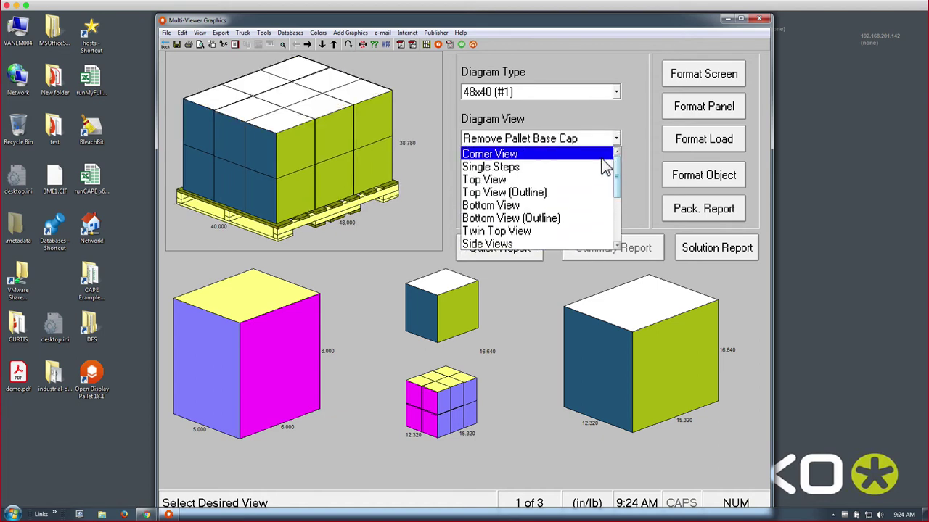
pyautogui.click(600, 156)
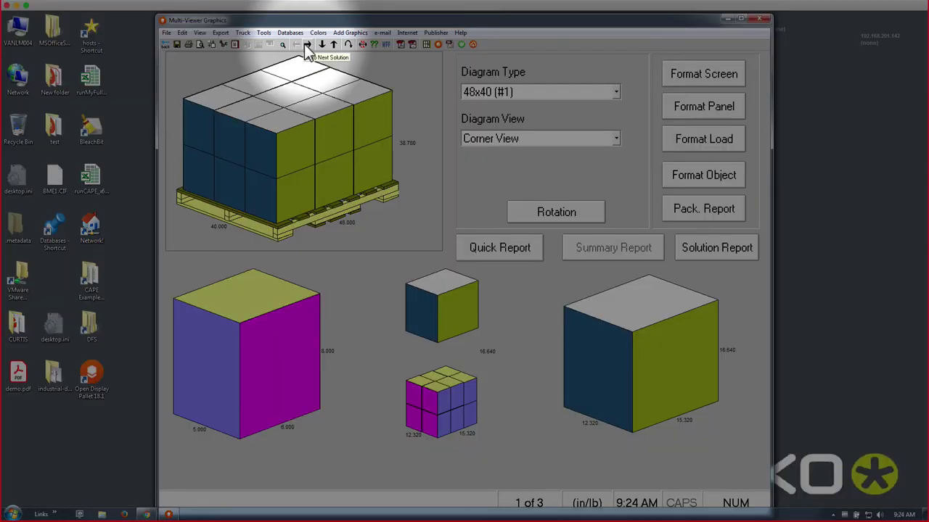
# - Cycle through solutions and case arrangements, settling on solution 1 of 3 with 9 cases per layer
pyautogui.click(306, 45)
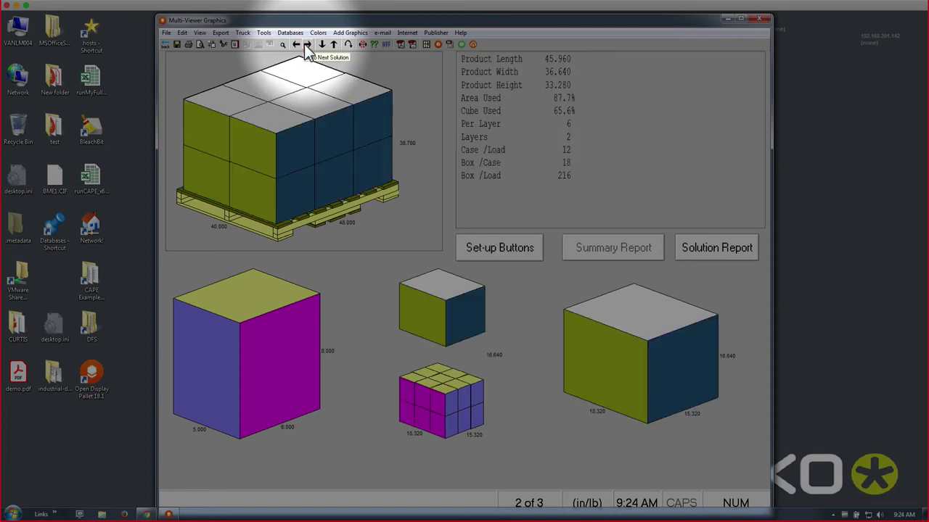
pyautogui.click(307, 45)
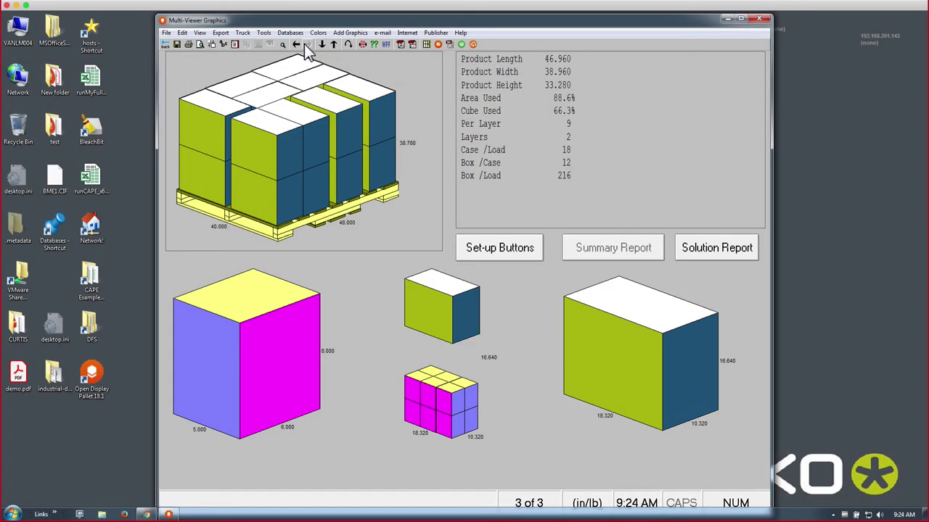
pyautogui.click(299, 45)
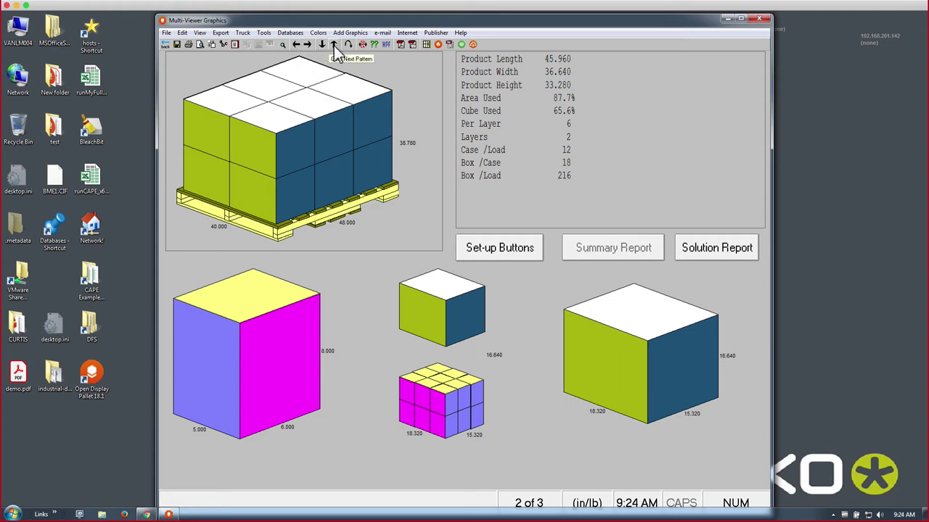
pyautogui.click(334, 45)
pyautogui.click(334, 45)
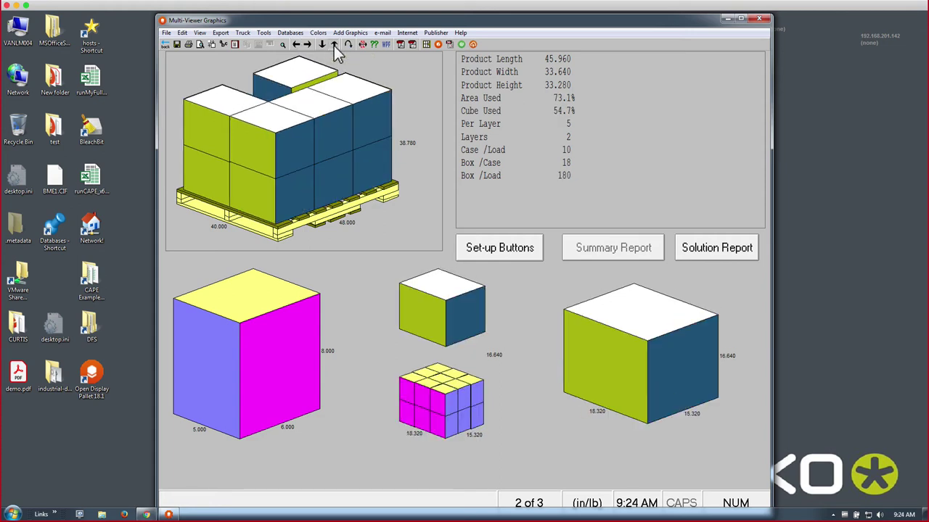
pyautogui.click(333, 45)
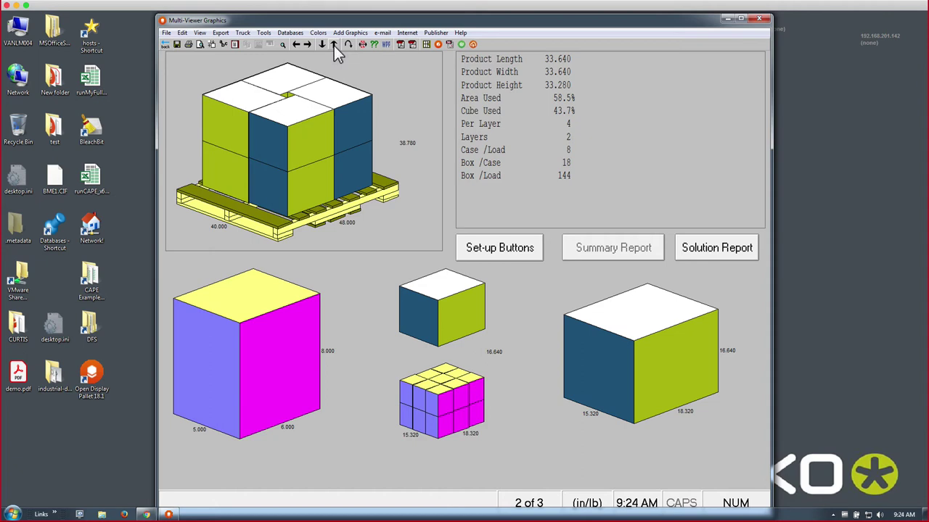
pyautogui.click(325, 44)
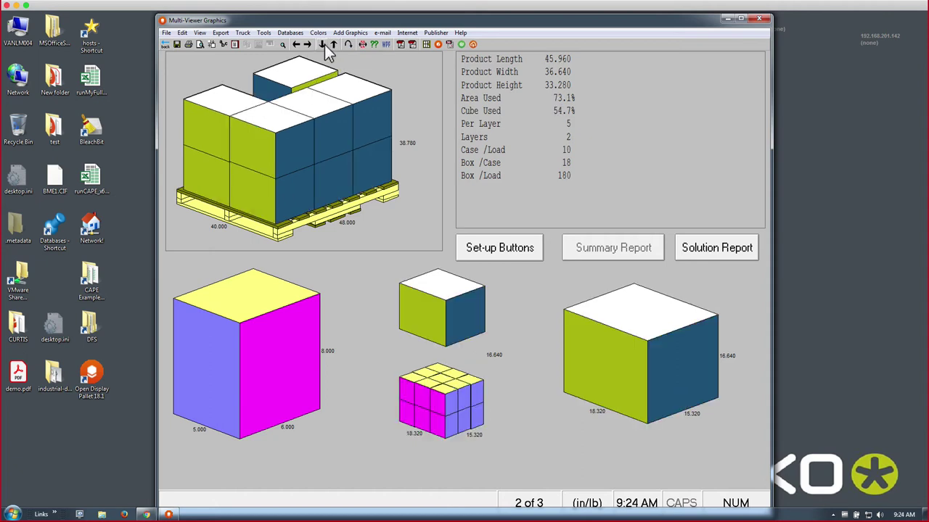
pyautogui.click(324, 44)
pyautogui.click(324, 44)
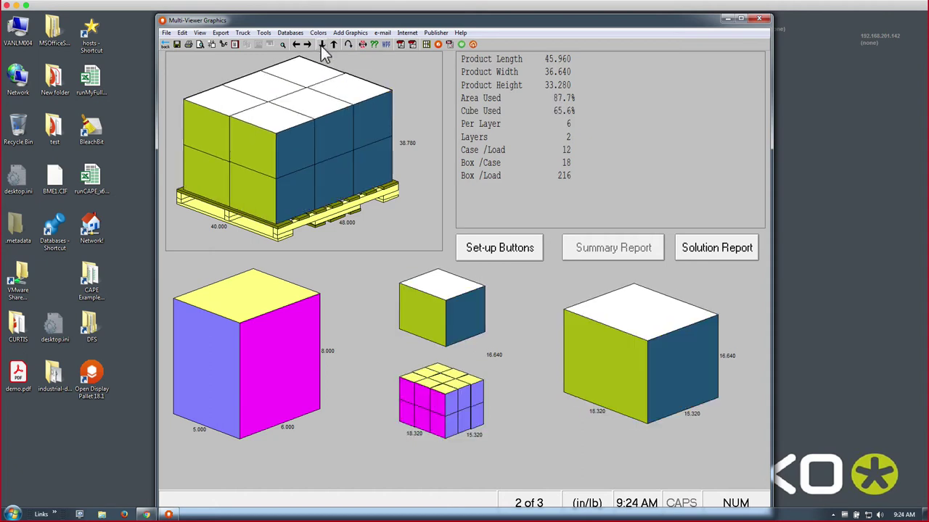
pyautogui.click(308, 45)
pyautogui.click(297, 50)
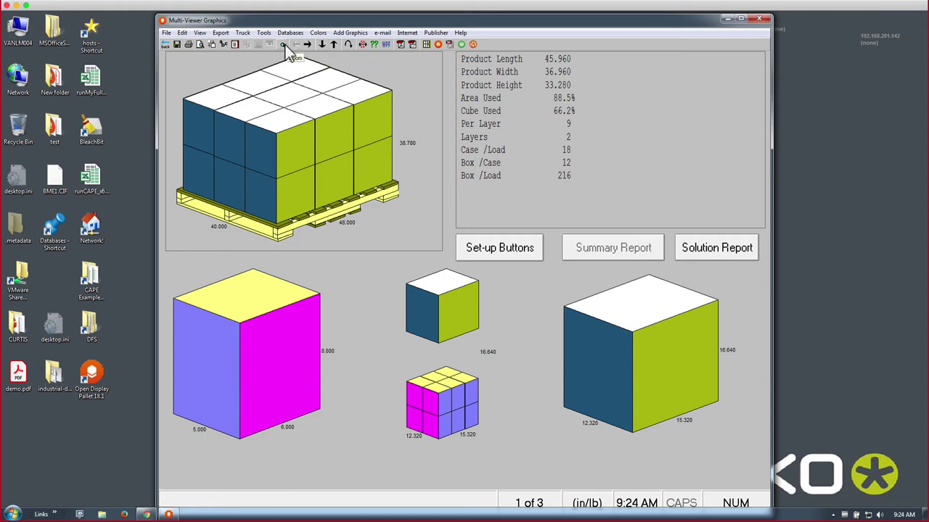
pyautogui.click(245, 33)
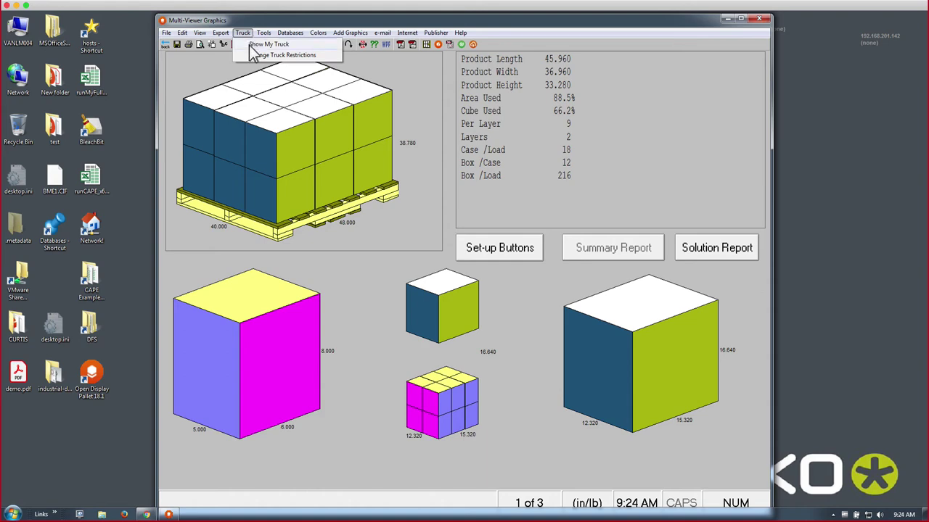
pyautogui.click(268, 44)
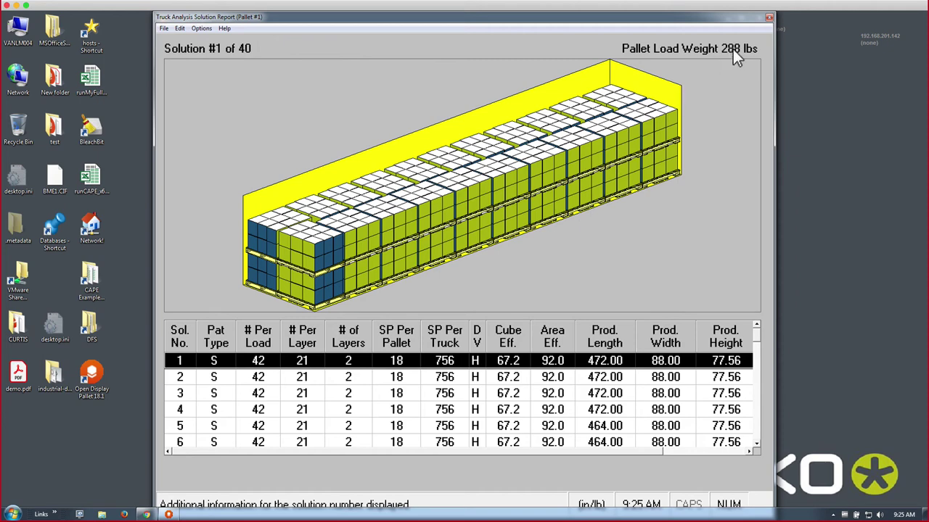
pyautogui.click(769, 17)
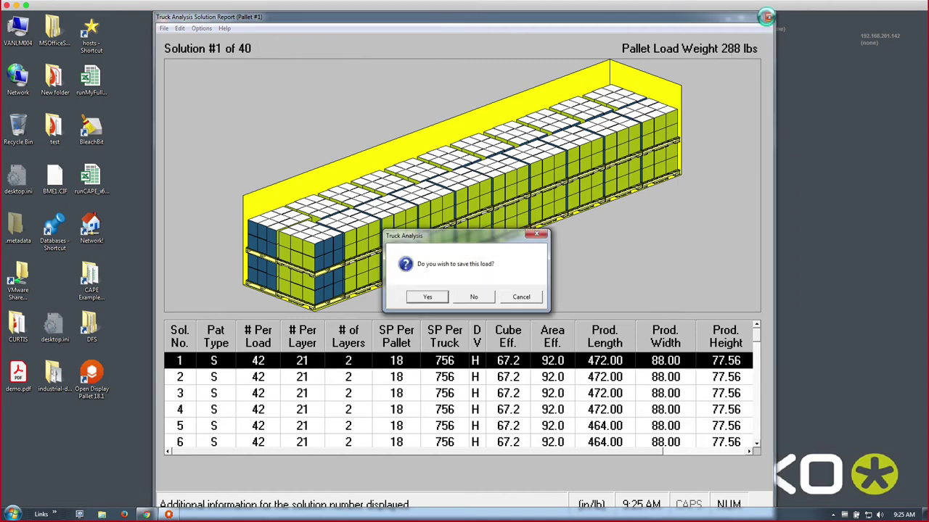
pyautogui.click(473, 297)
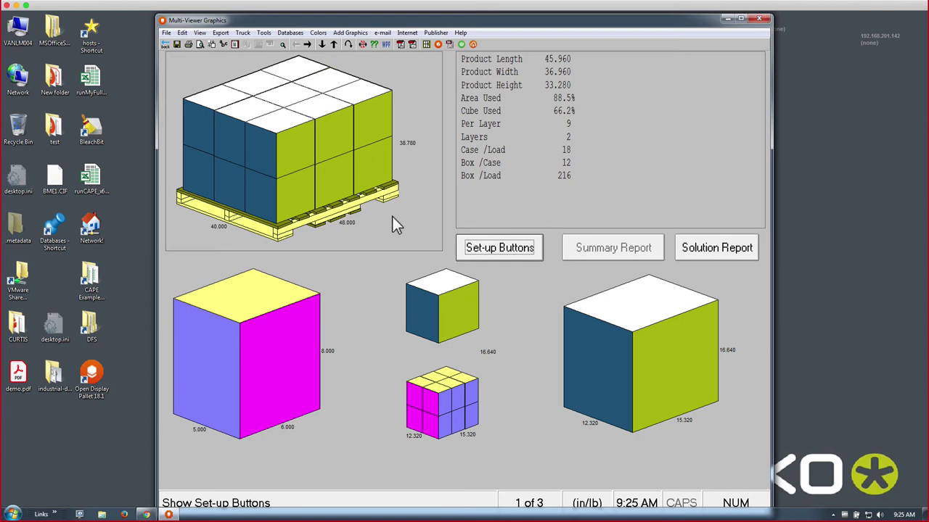
# - Return to data input and raise the case's maximum outside height from 20 to 25
pyautogui.click(164, 44)
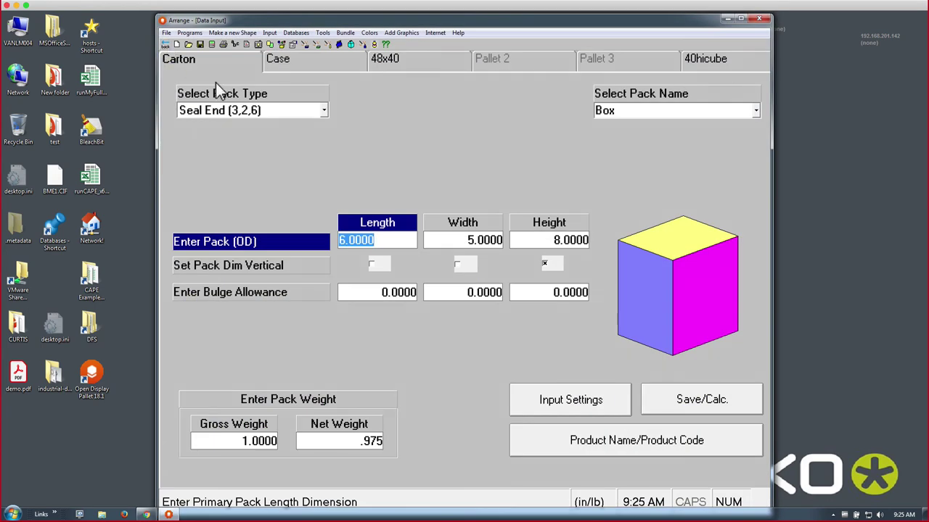
pyautogui.click(559, 402)
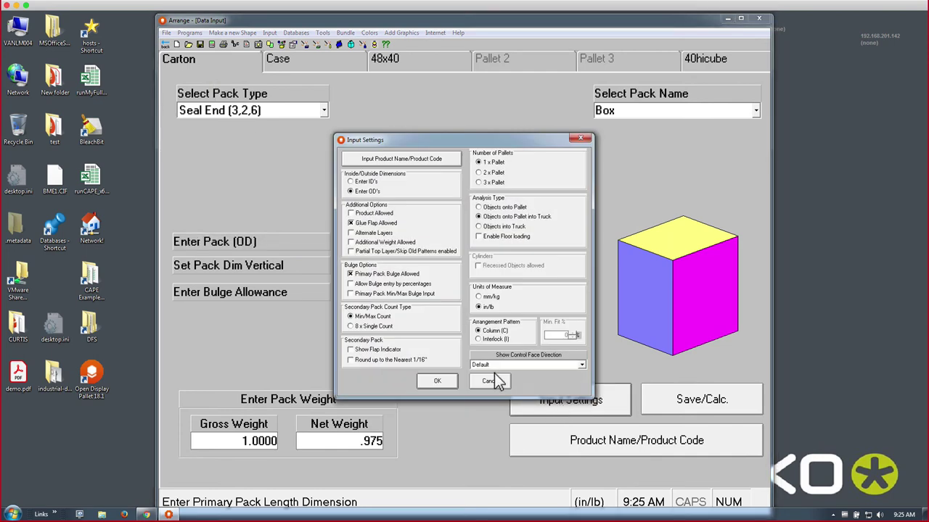
pyautogui.click(494, 381)
pyautogui.click(316, 58)
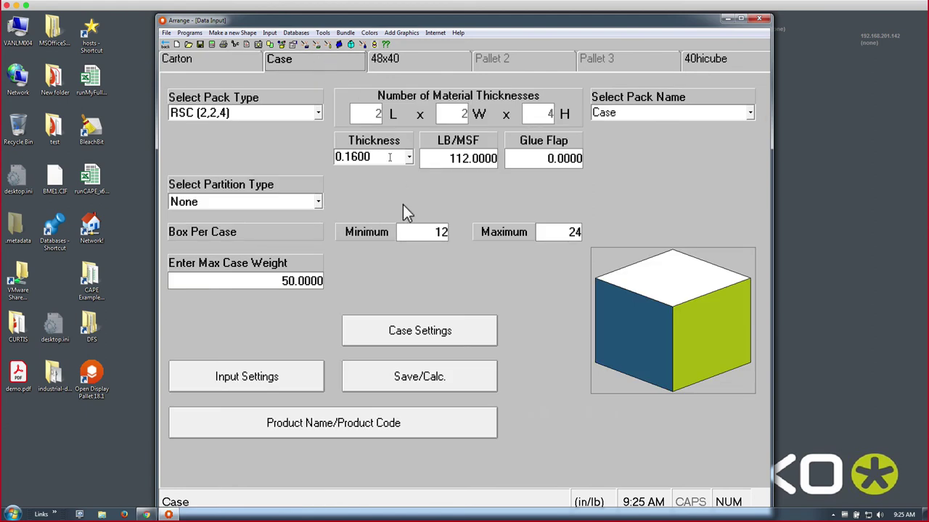
pyautogui.click(413, 331)
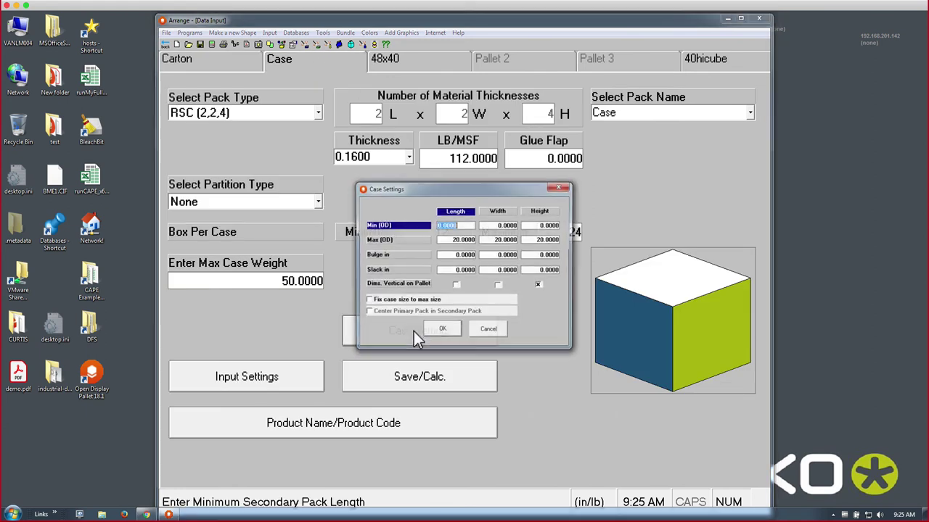
pyautogui.click(538, 239)
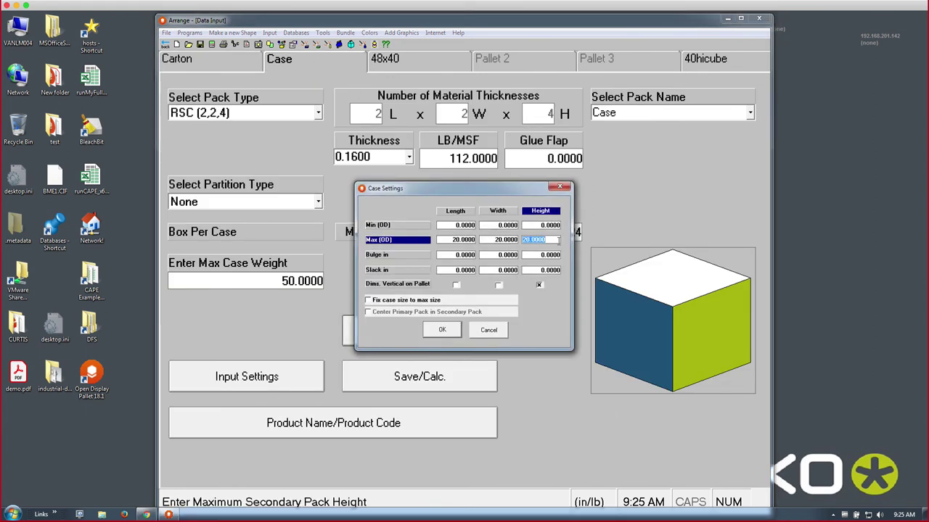
pyautogui.write('25')
pyautogui.press('Tab')
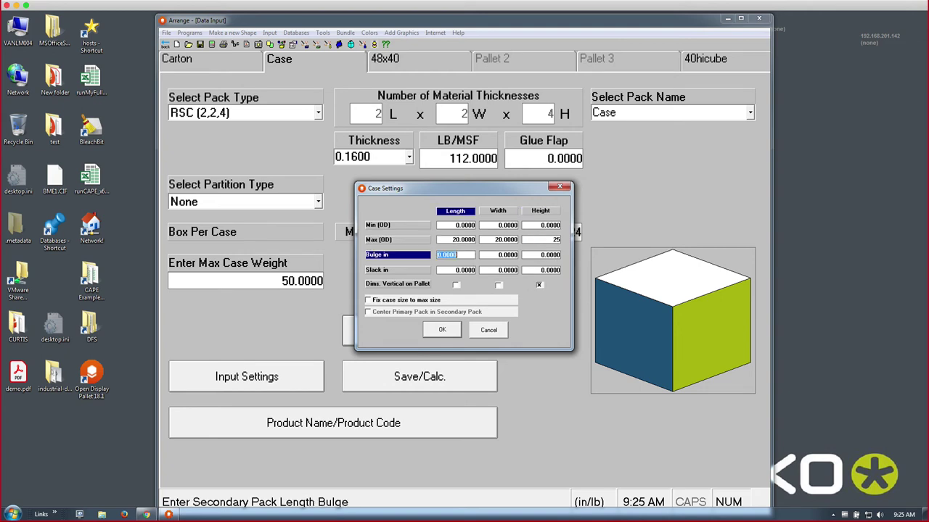
pyautogui.click(442, 330)
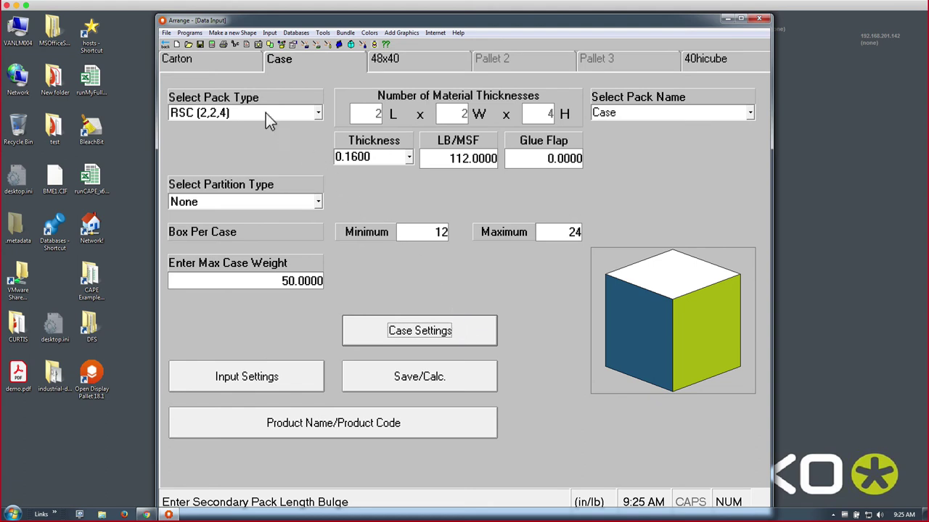
pyautogui.click(211, 66)
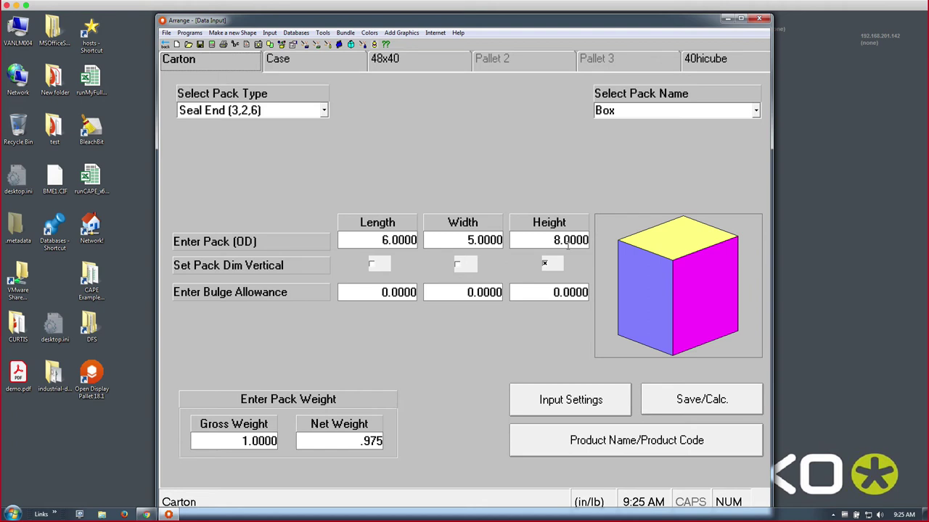
# - Recalculate to get 6 solutions and show the middle case with its lid lifted
pyautogui.click(211, 44)
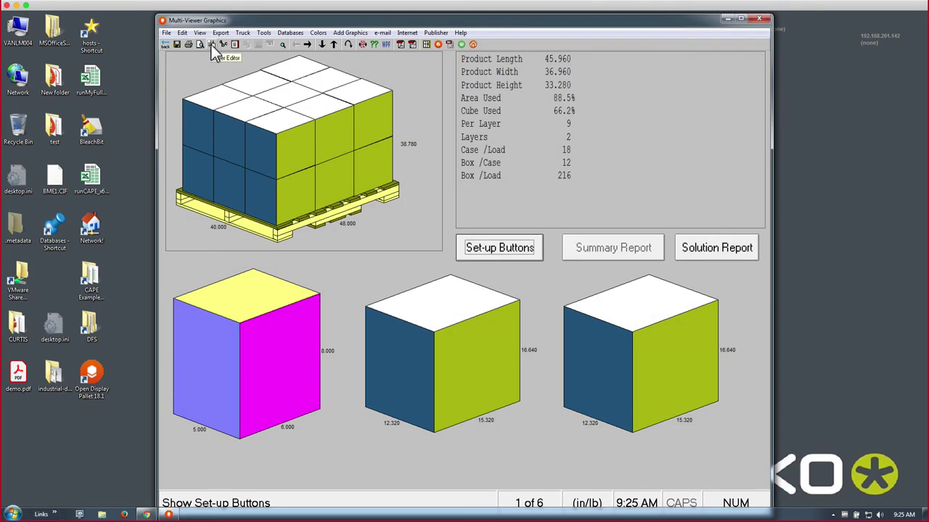
pyautogui.rightClick(438, 334)
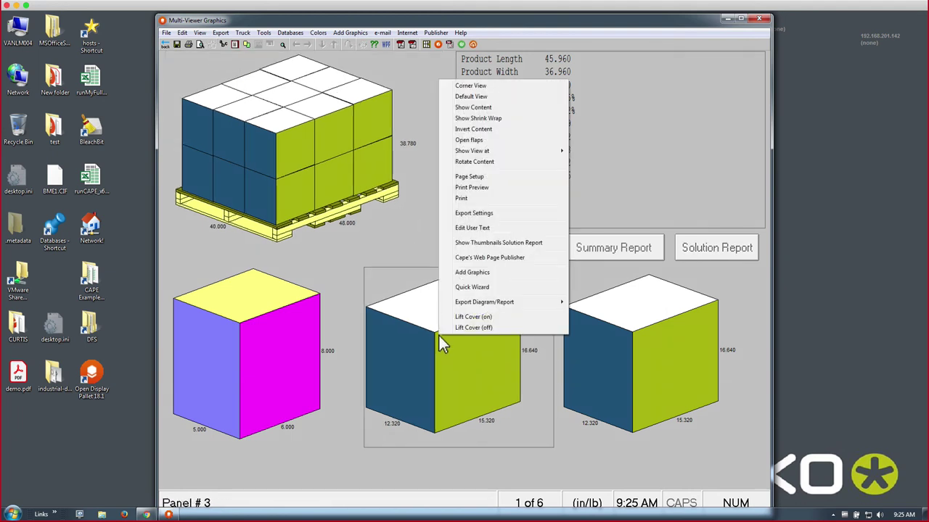
pyautogui.click(450, 317)
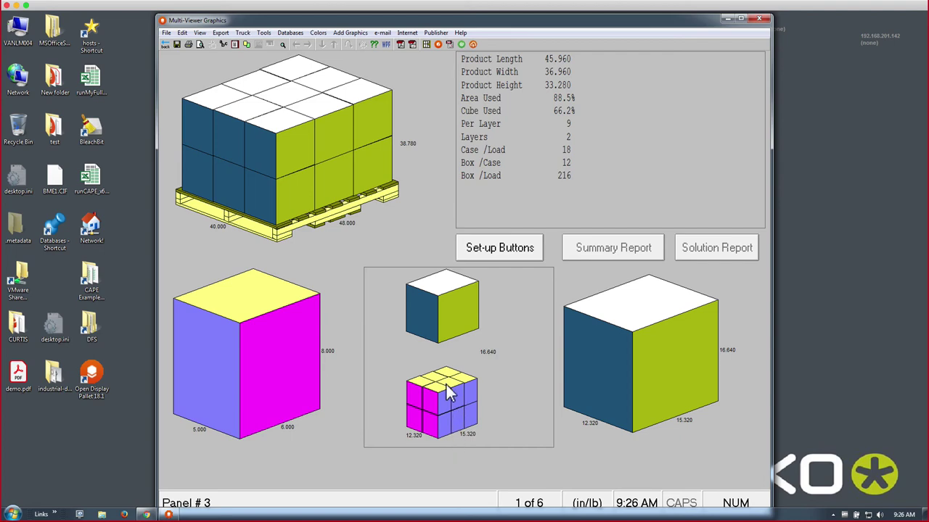
# - Back in data input, allow the box's length and width to stand vertical, then view the Case page
pyautogui.click(166, 46)
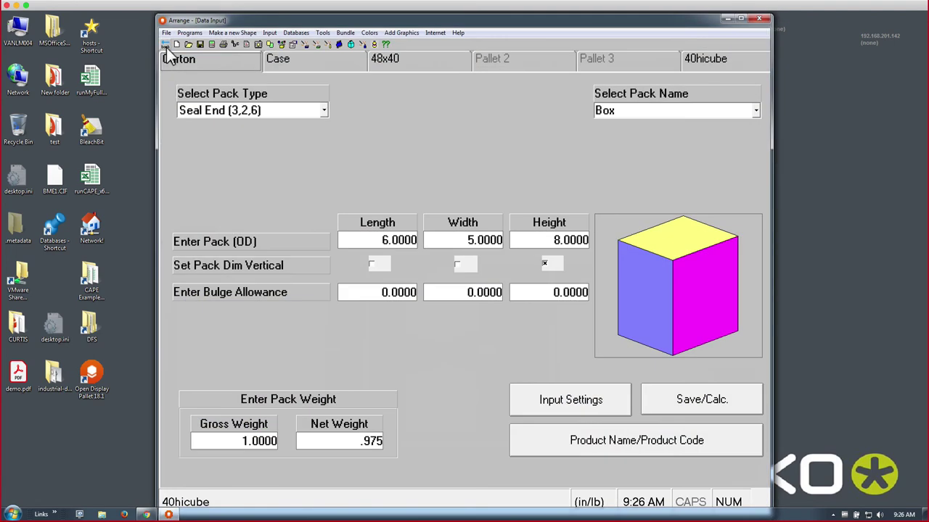
pyautogui.click(458, 265)
pyautogui.click(370, 266)
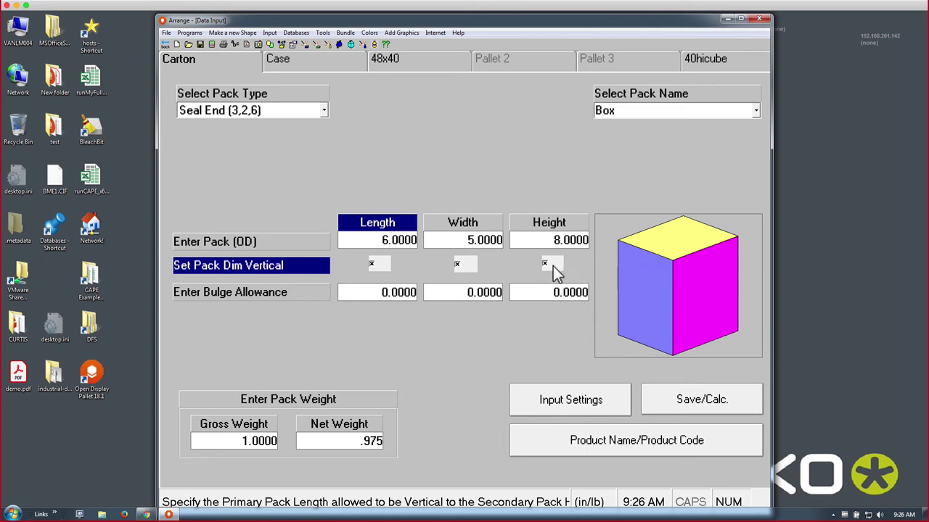
pyautogui.click(302, 69)
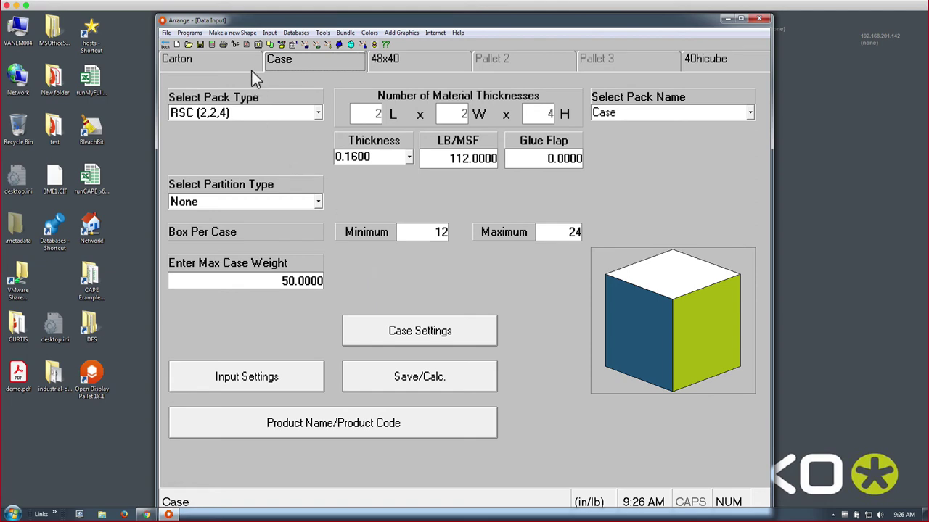
# - Recalculate to 18 solutions, show the 16-box case lid-lifted, then return to the Front Menu
pyautogui.click(211, 44)
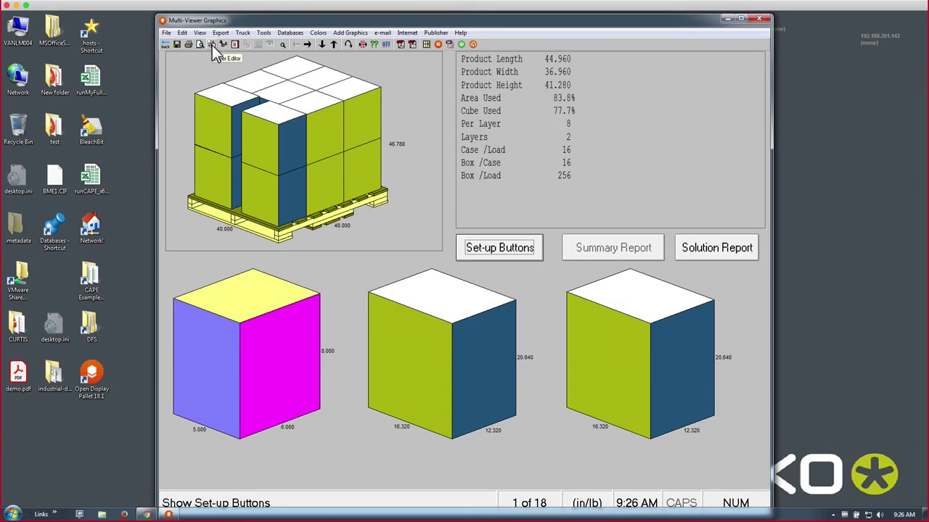
pyautogui.click(431, 383)
pyautogui.rightClick(432, 382)
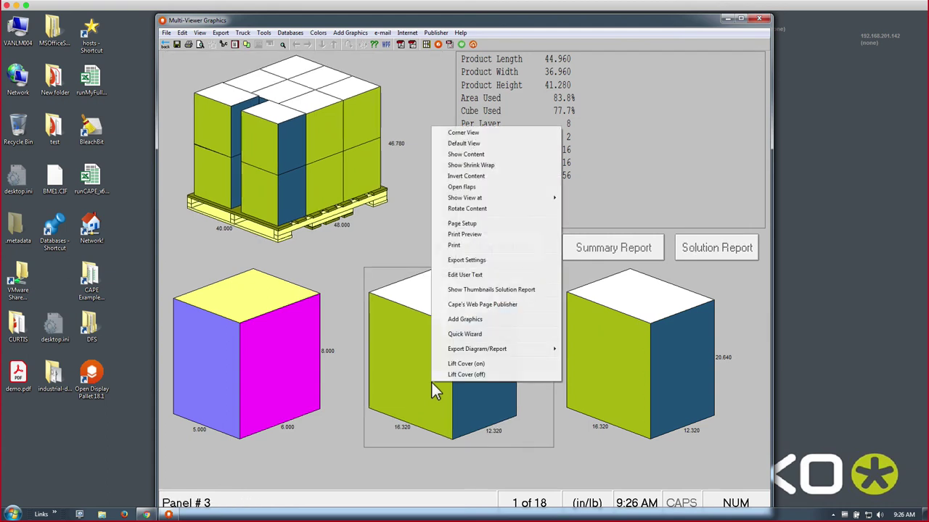
pyautogui.click(439, 364)
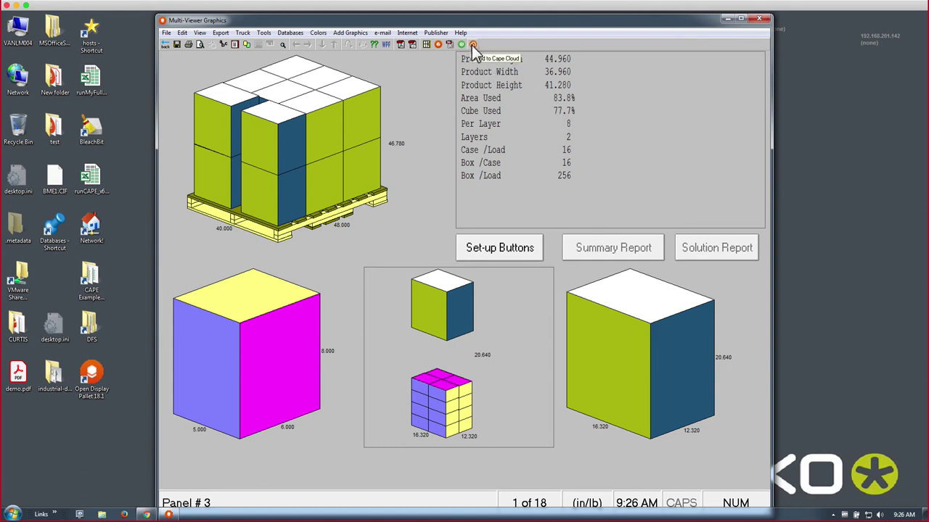
pyautogui.click(165, 44)
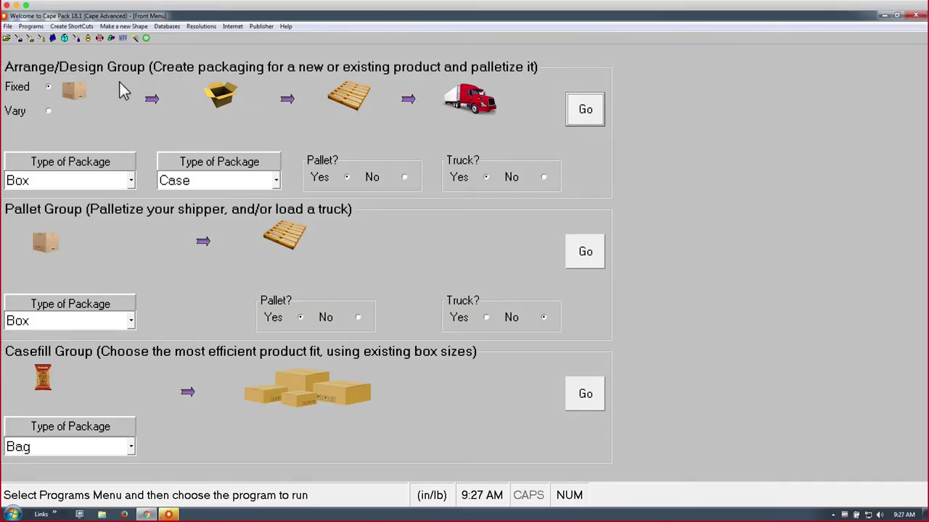
# - Let the primary pack vary, load a truck with no pallet, and launch the Design data input
pyautogui.click(48, 111)
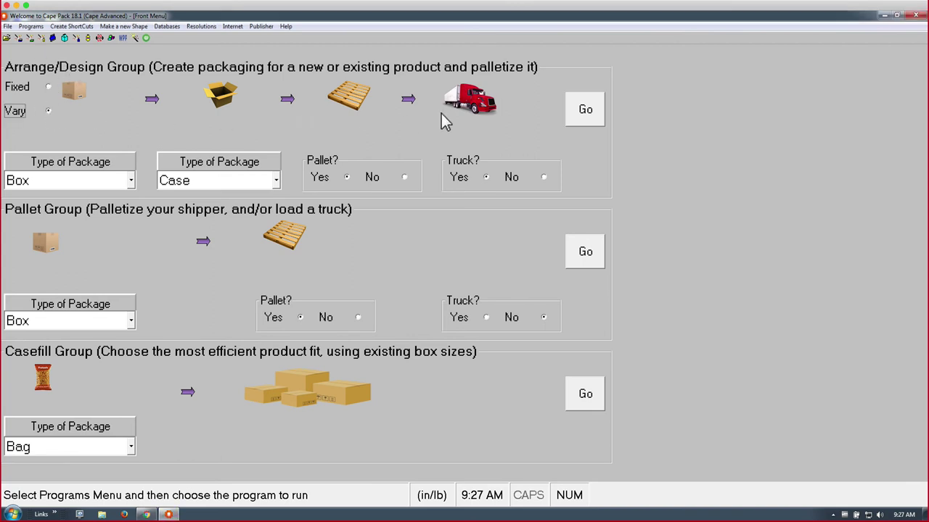
pyautogui.click(543, 177)
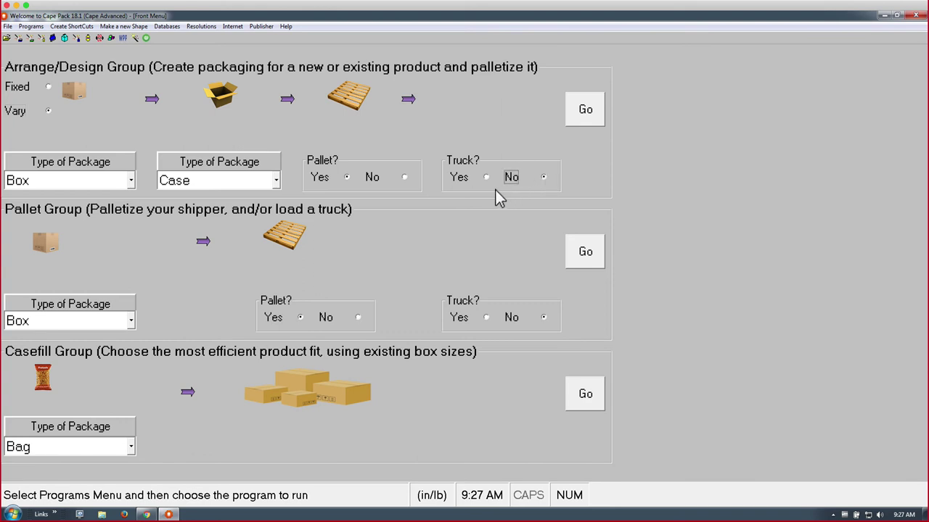
pyautogui.click(405, 178)
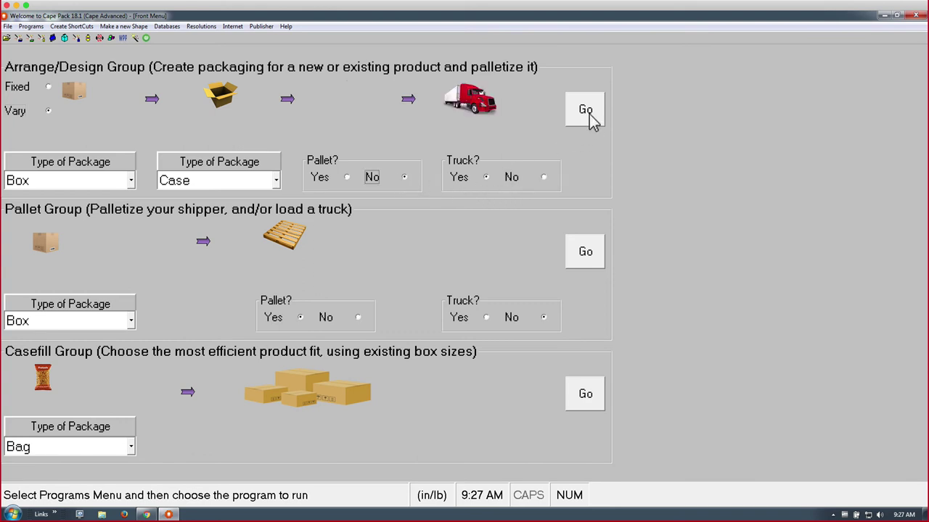
pyautogui.click(589, 115)
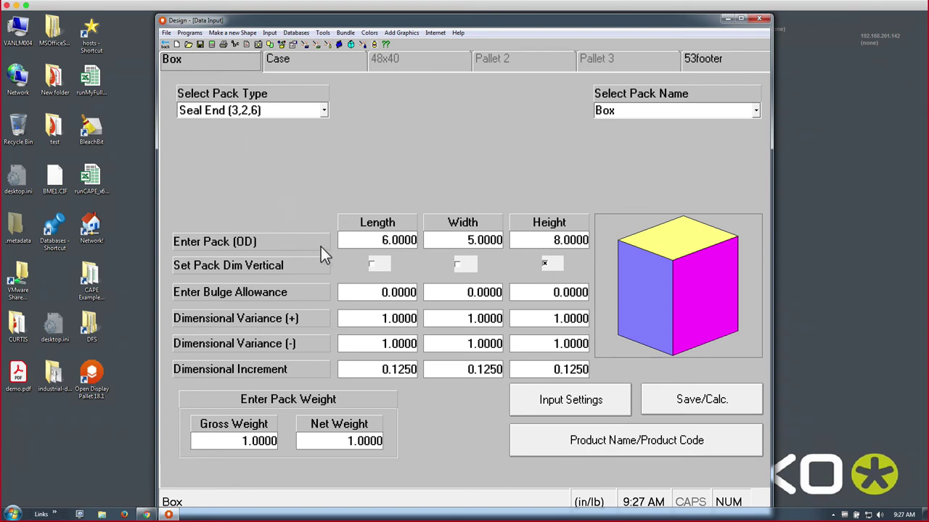
# - Review the box's length dimension and its positive and negative length variance values
pyautogui.click(399, 319)
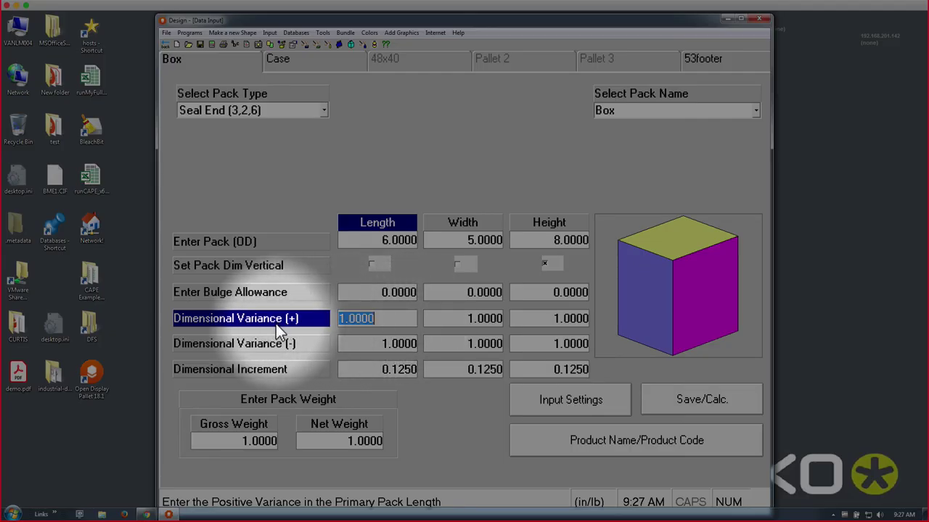
pyautogui.click(366, 344)
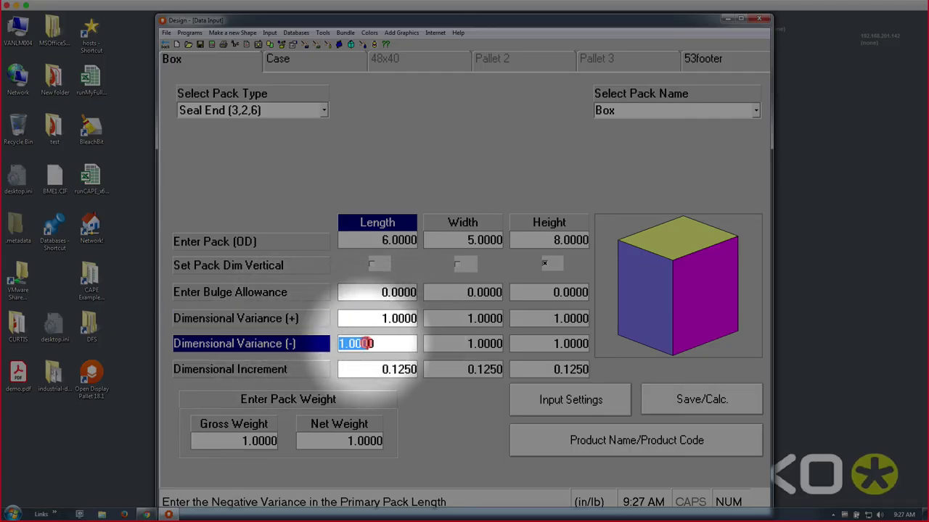
pyautogui.click(363, 243)
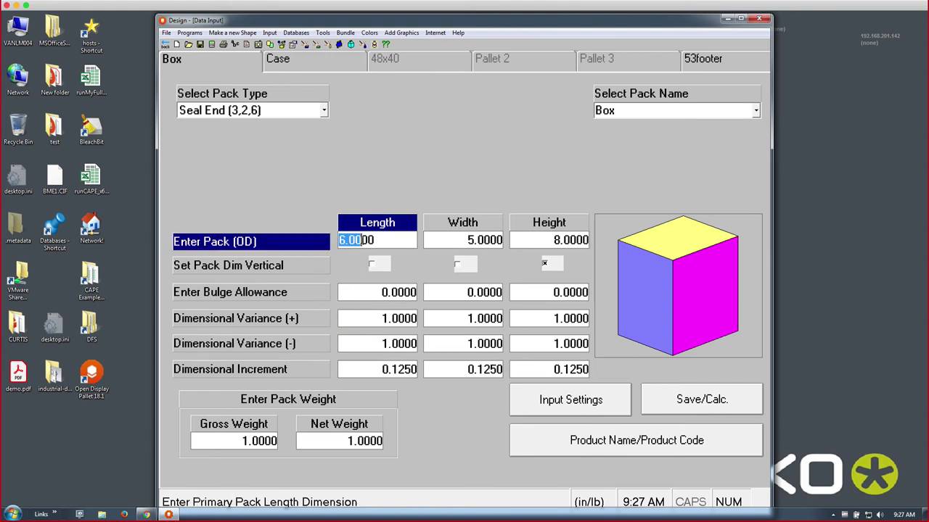
pyautogui.click(386, 242)
pyautogui.click(387, 343)
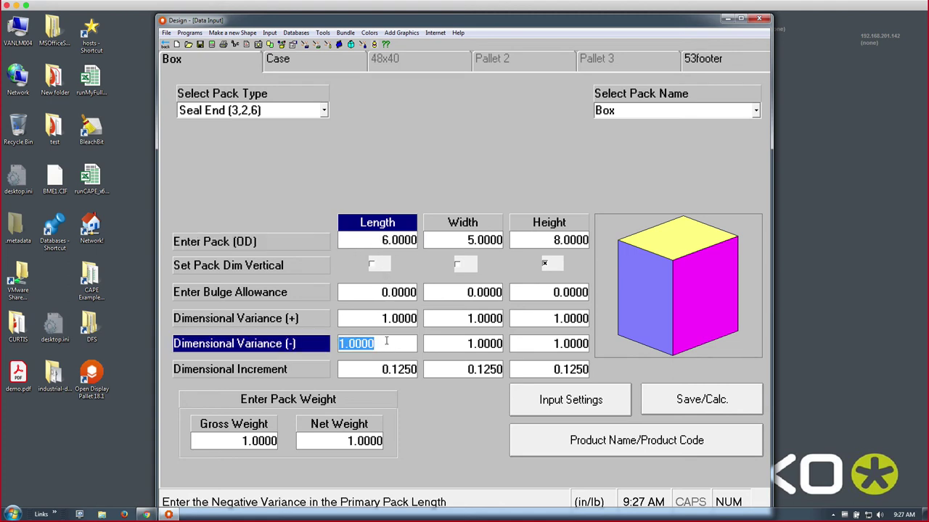
pyautogui.click(387, 325)
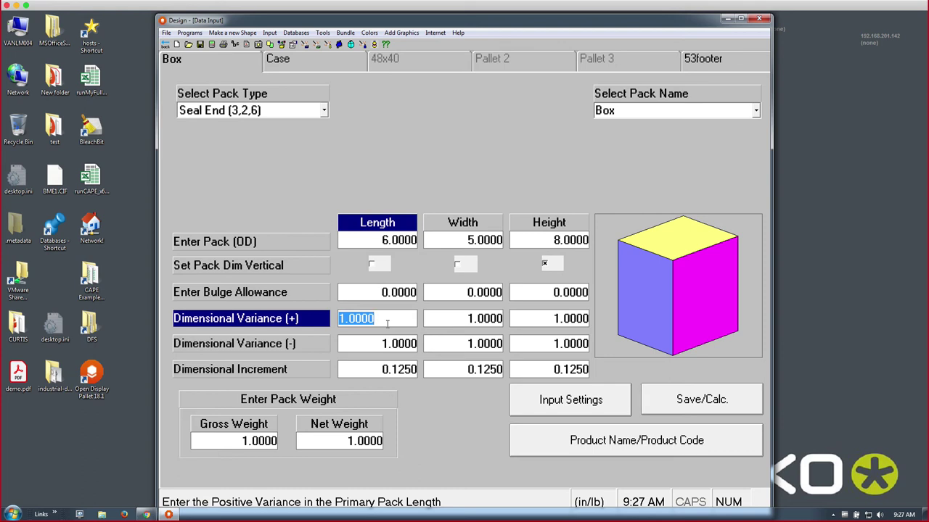
# - Set the length, width and height dimensional increments to .25
pyautogui.click(389, 367)
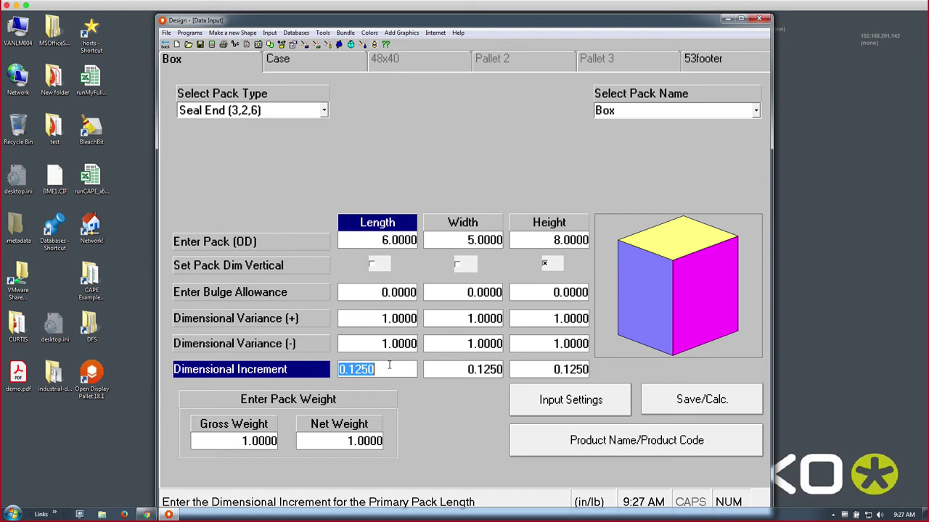
pyautogui.write('.25')
pyautogui.press('Tab')
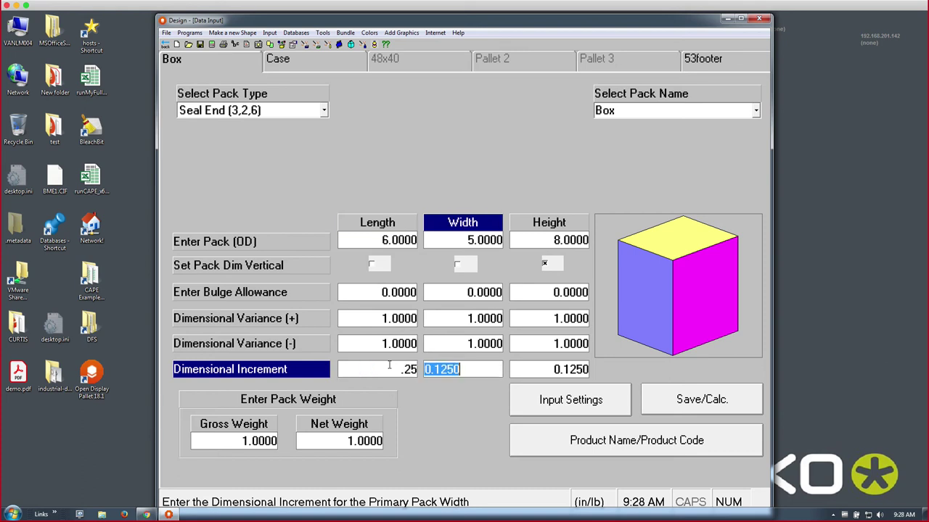
pyautogui.write('.25')
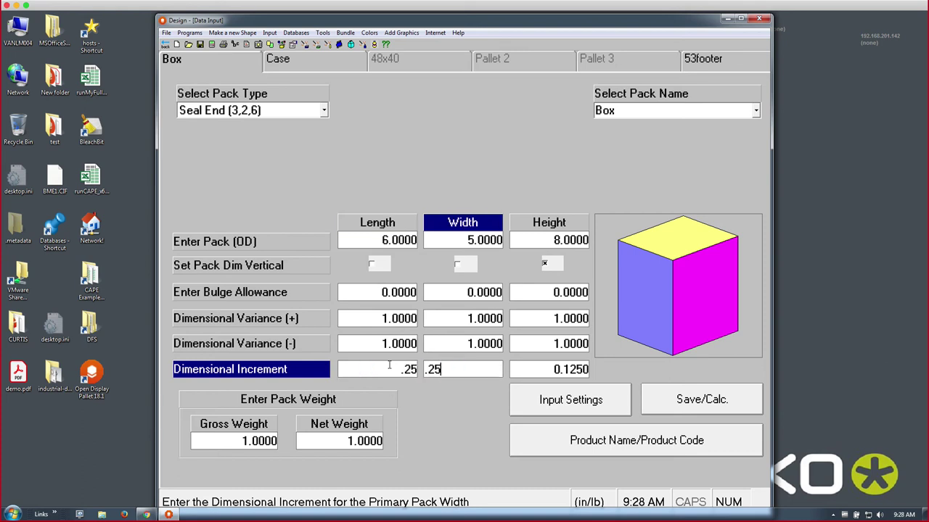
pyautogui.press('Tab')
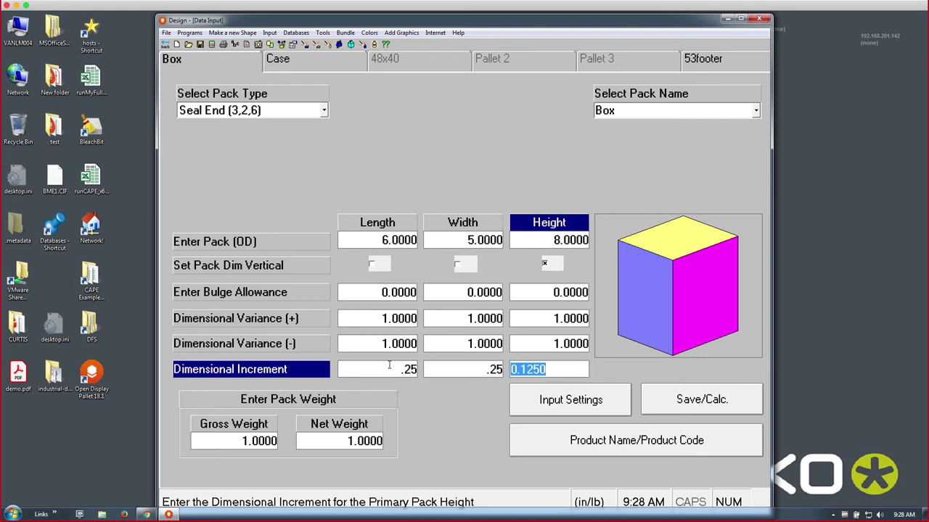
pyautogui.write('.25')
pyautogui.press('Tab')
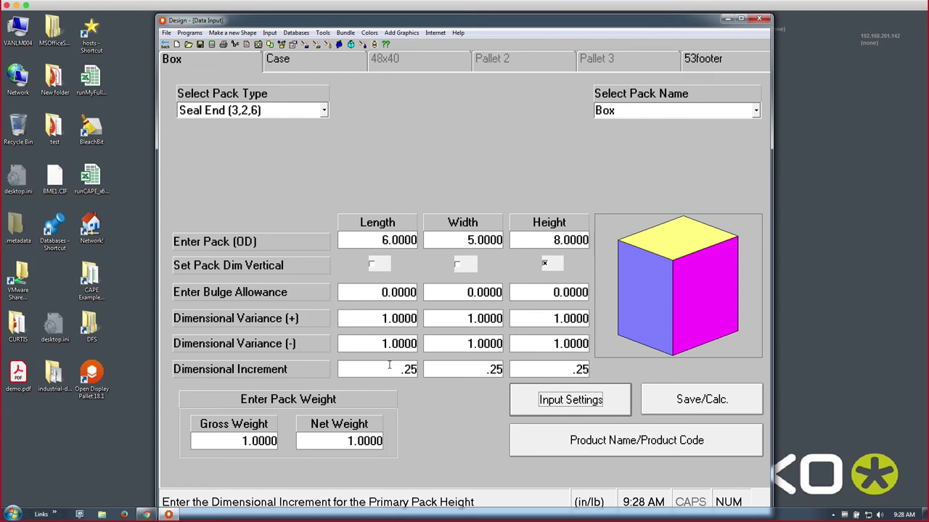
# - Set the box's net weight to 0.98
pyautogui.click(350, 439)
pyautogui.write('0.98')
pyautogui.press('Tab')
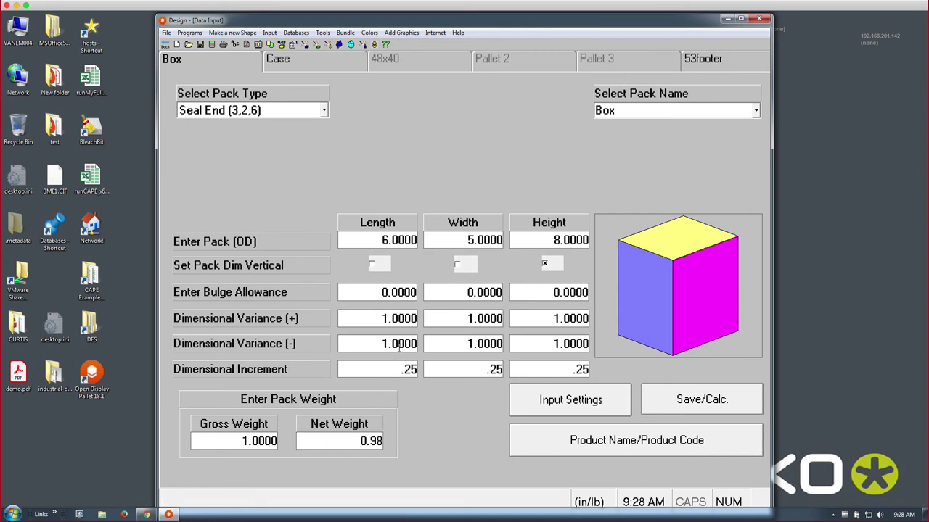
# - Check the 12 to 24 boxes-per-case limits on the Case page and start calculating solutions
pyautogui.click(337, 61)
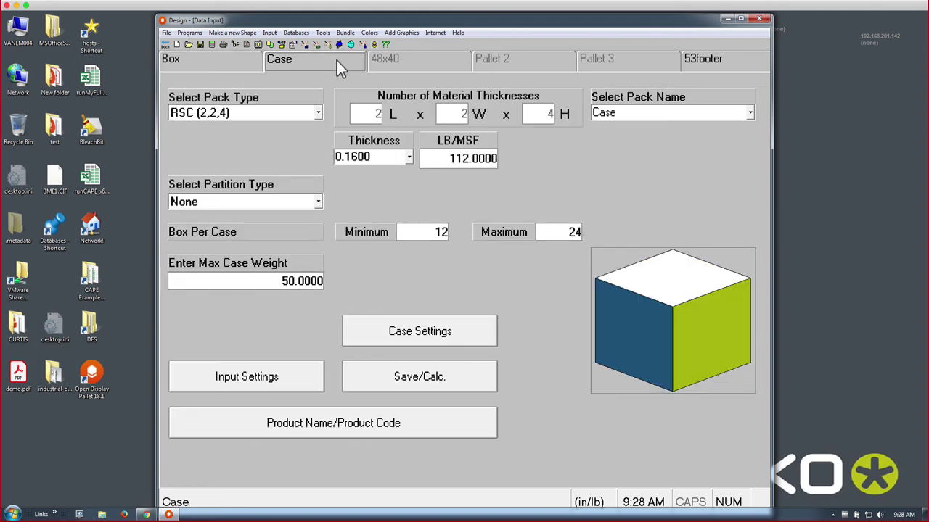
pyautogui.click(417, 227)
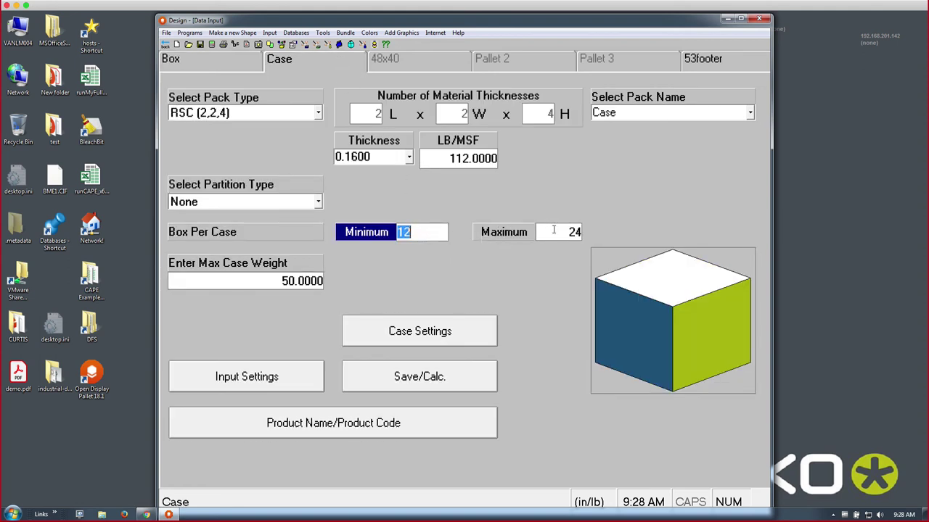
pyautogui.click(554, 229)
pyautogui.click(457, 333)
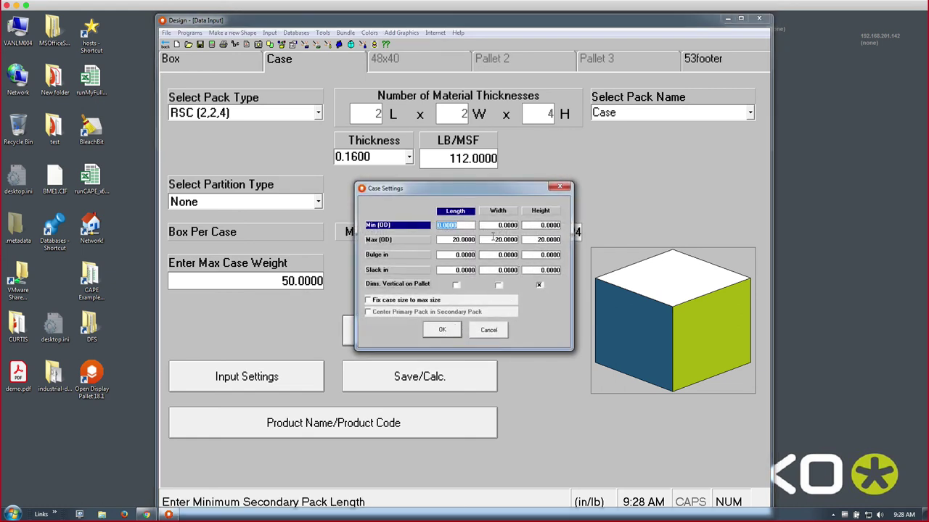
pyautogui.click(481, 334)
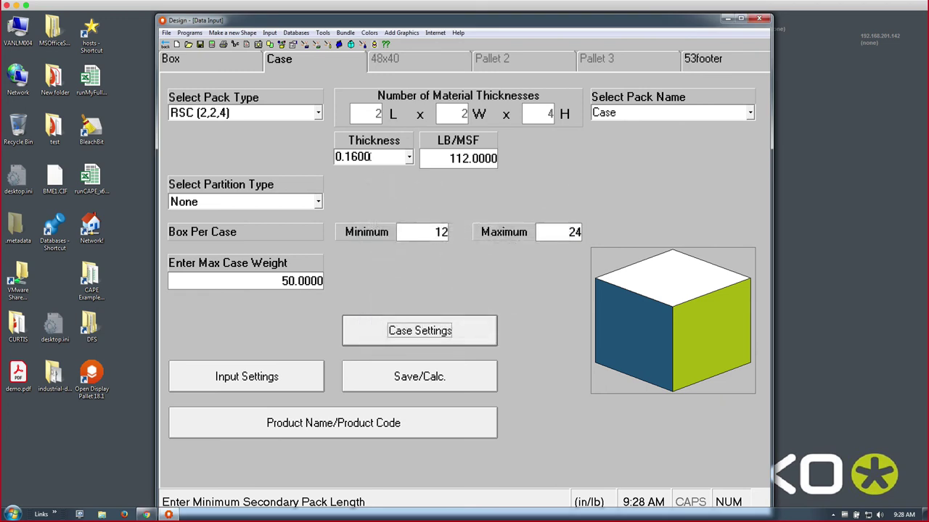
pyautogui.click(217, 44)
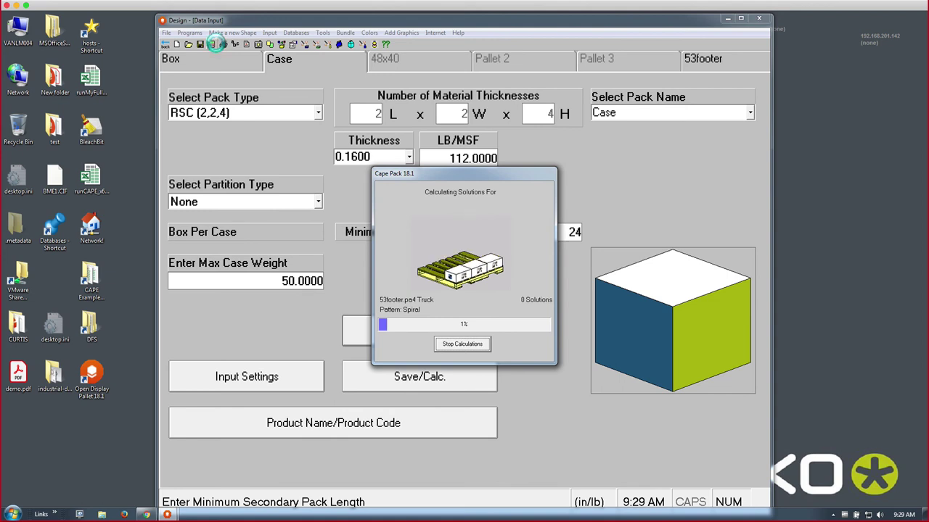
# - Leave the 53footer truck calculation running and switch to PowerPoint
pyautogui.press('super+Tab')
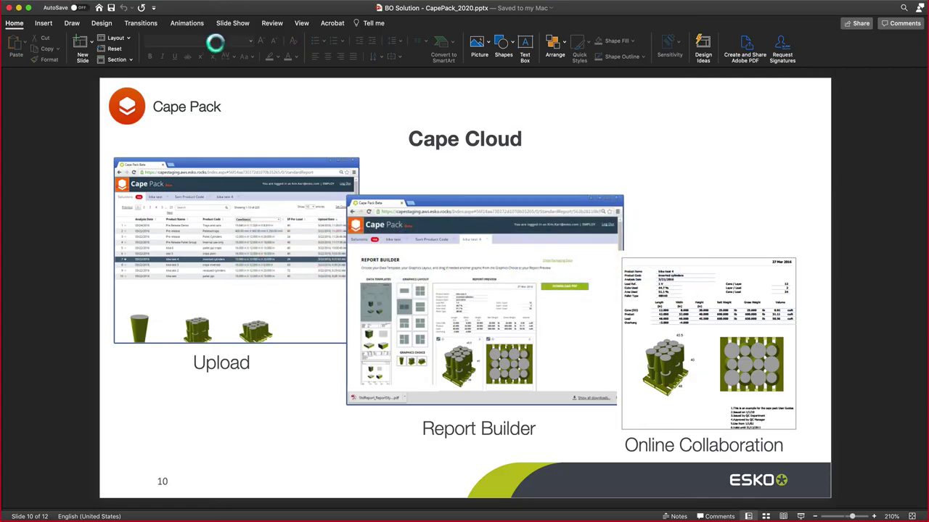
# - Bring CAPE optimize.pptx forward, select the iPhone slide's text group, then return to Cape Pack
pyautogui.click(315, 3)
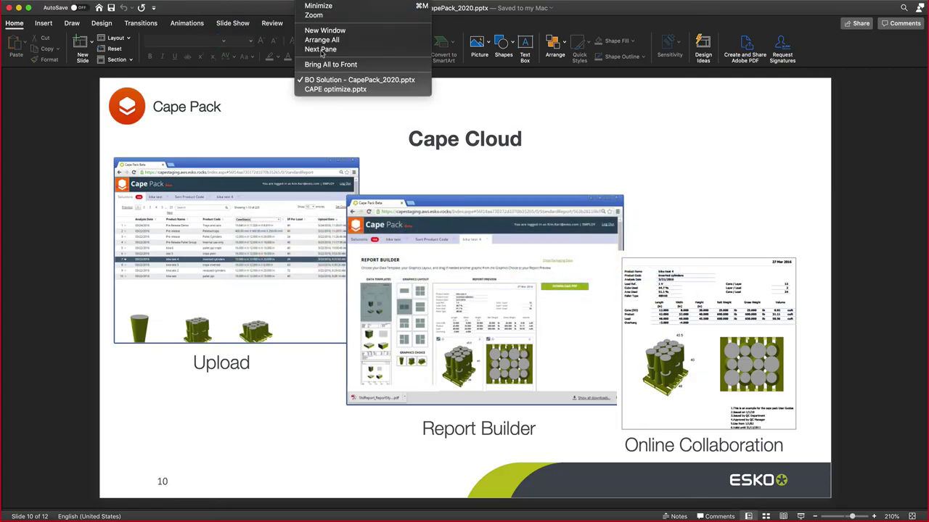
pyautogui.click(317, 90)
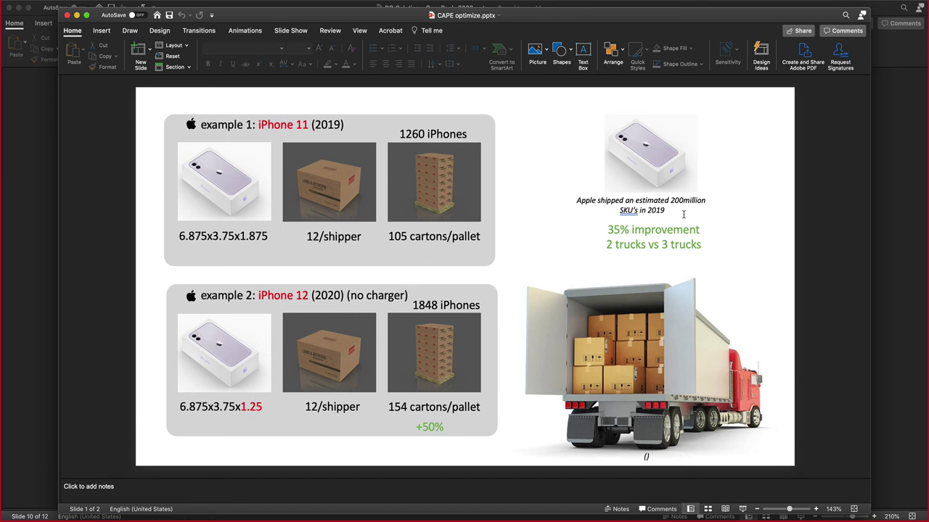
pyautogui.press('Tab')
pyautogui.press('Tab')
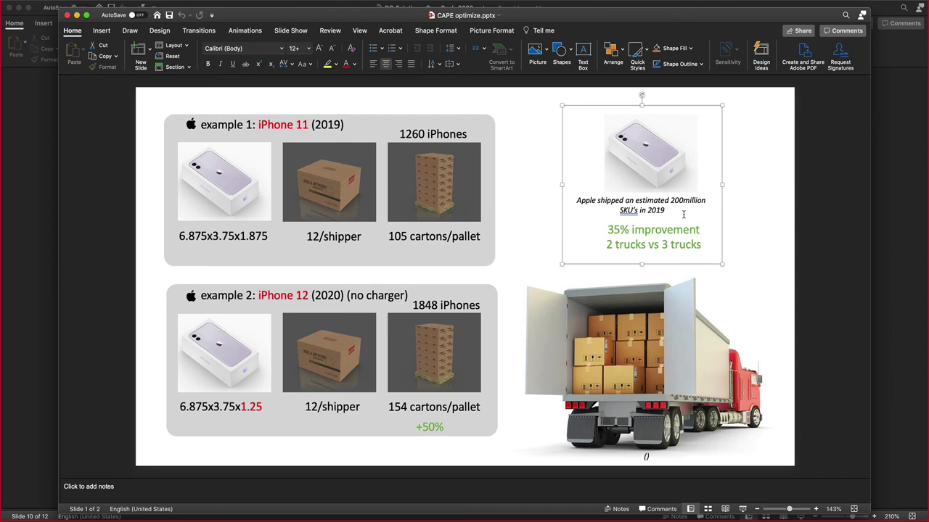
pyautogui.press('super+Tab')
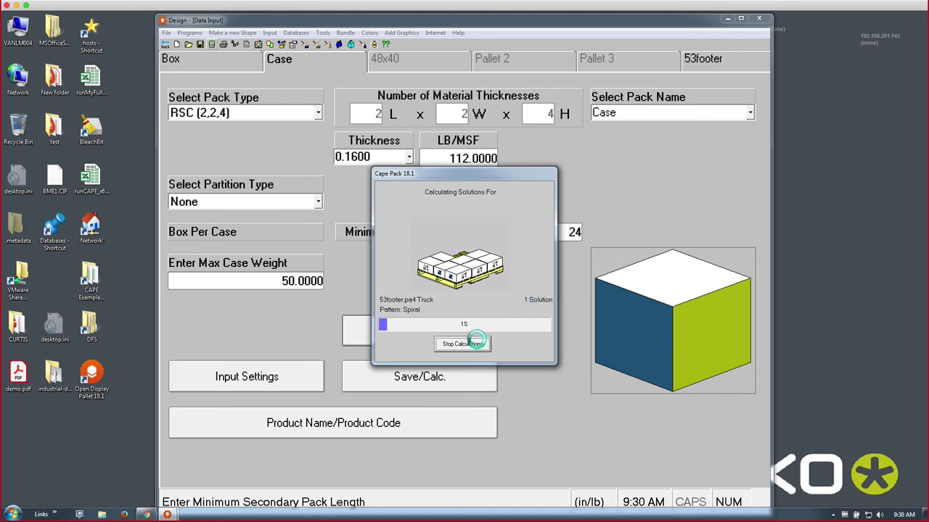
# - Stop calculating to show the 1860-case, 22320-box truck load with the case lid lifted
pyautogui.click(476, 343)
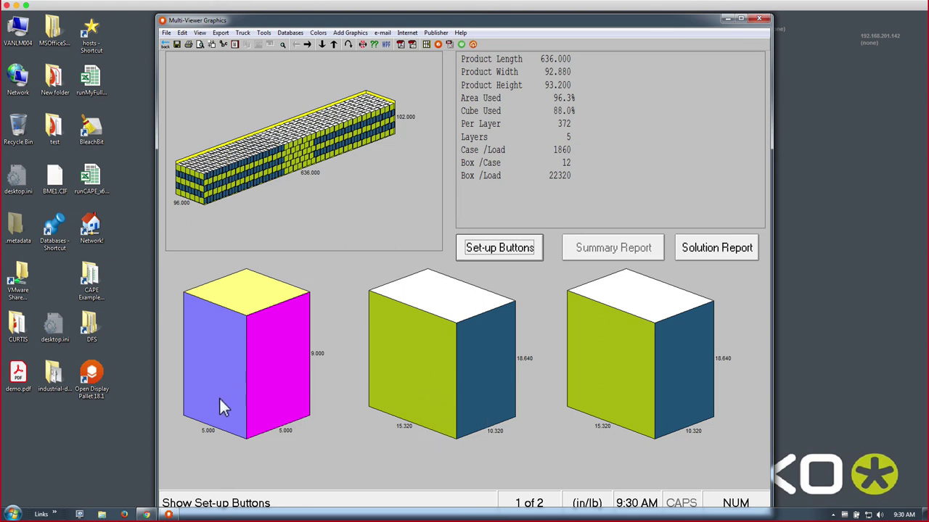
pyautogui.click(274, 374)
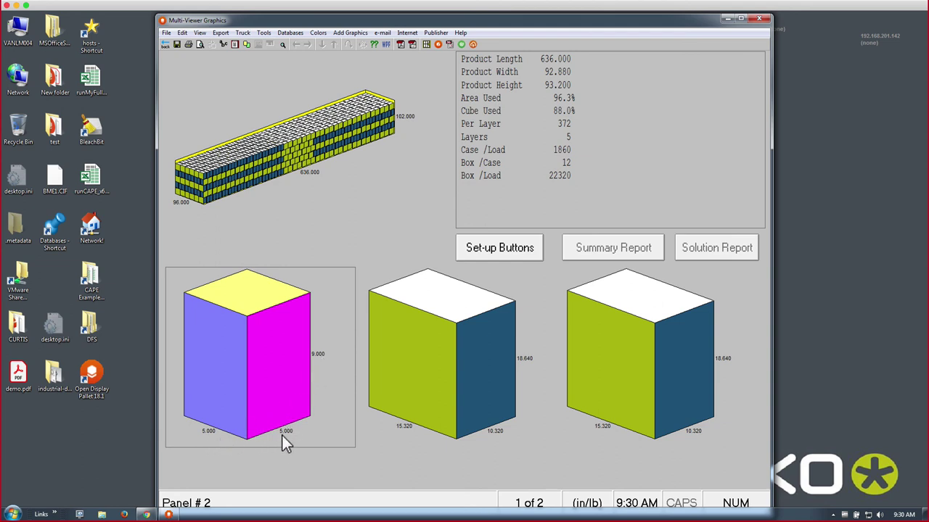
pyautogui.rightClick(459, 367)
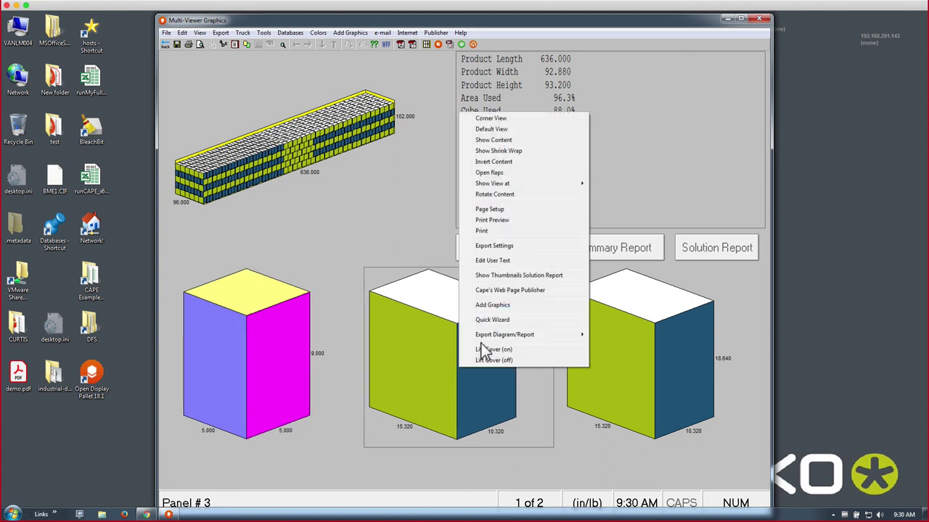
pyautogui.click(481, 349)
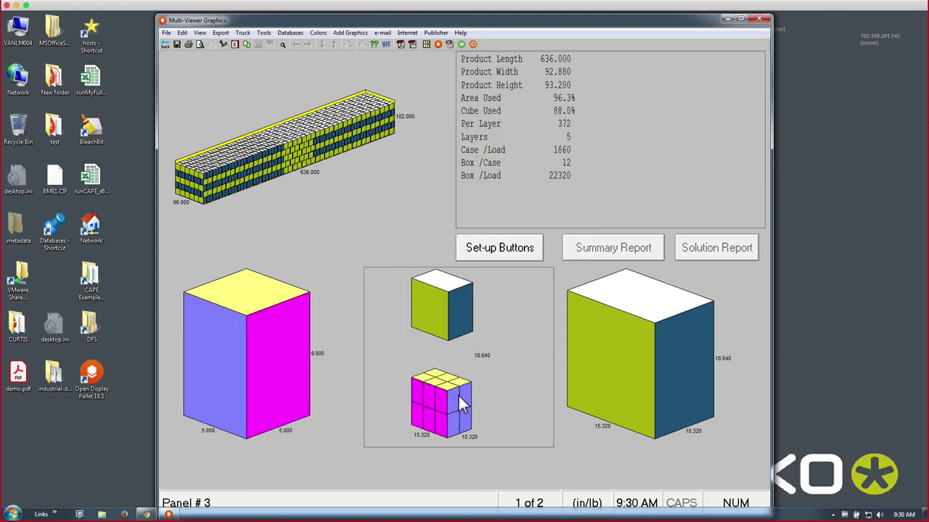
# - Close the truck results and the Design input to get back to the Front Menu
pyautogui.click(166, 44)
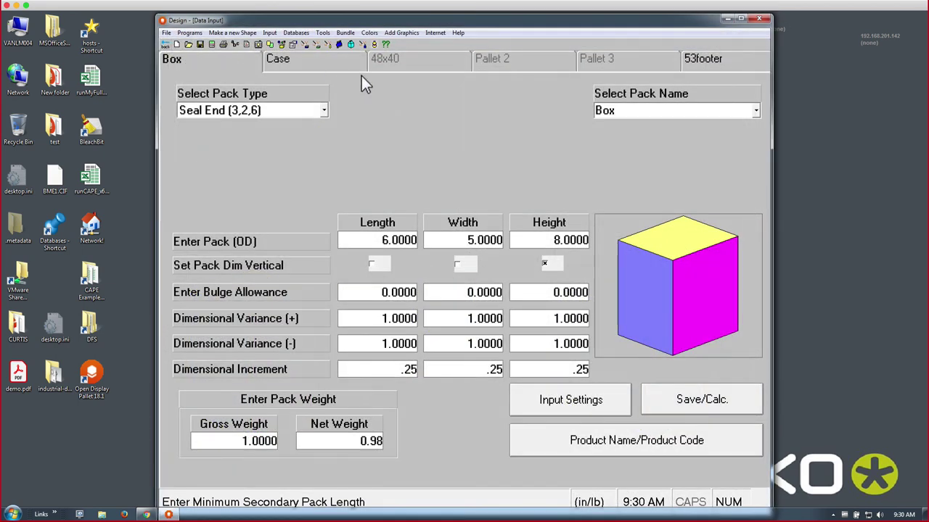
pyautogui.click(165, 44)
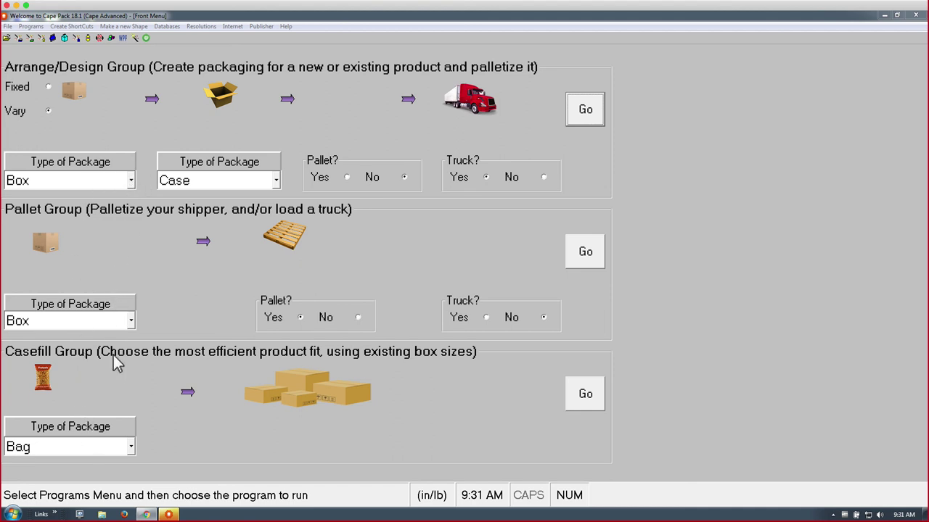
# - Set the pallet package type to Bag and launch Casefill for the 6 × 4 × 6 chipbag.csf pack
pyautogui.click(129, 324)
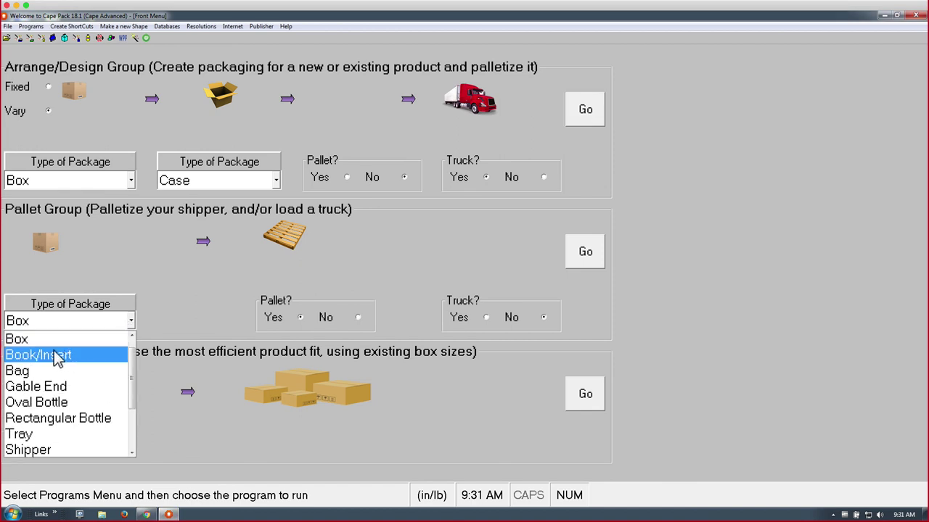
pyautogui.click(58, 373)
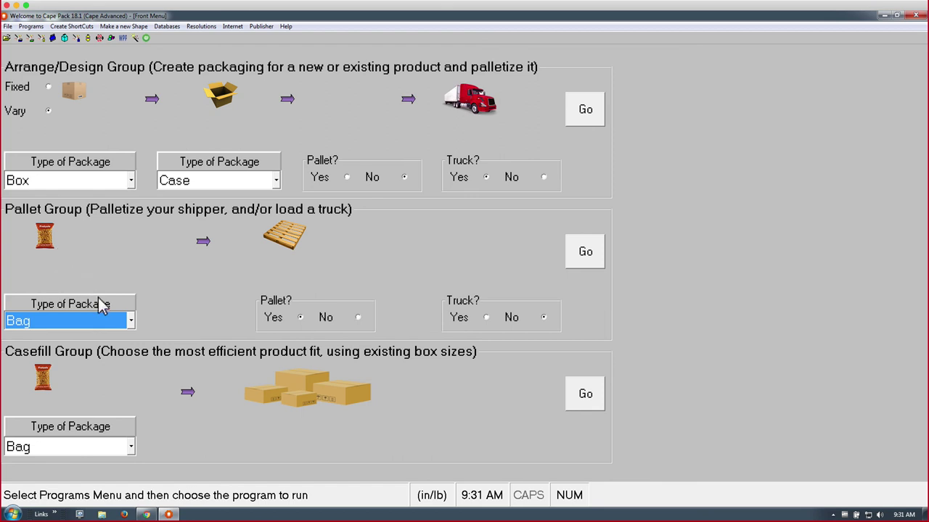
pyautogui.click(129, 326)
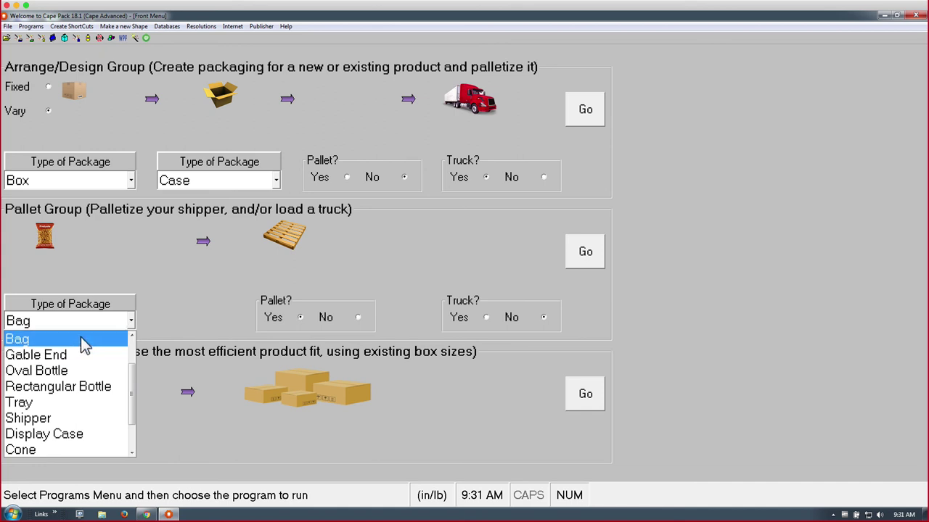
pyautogui.click(81, 338)
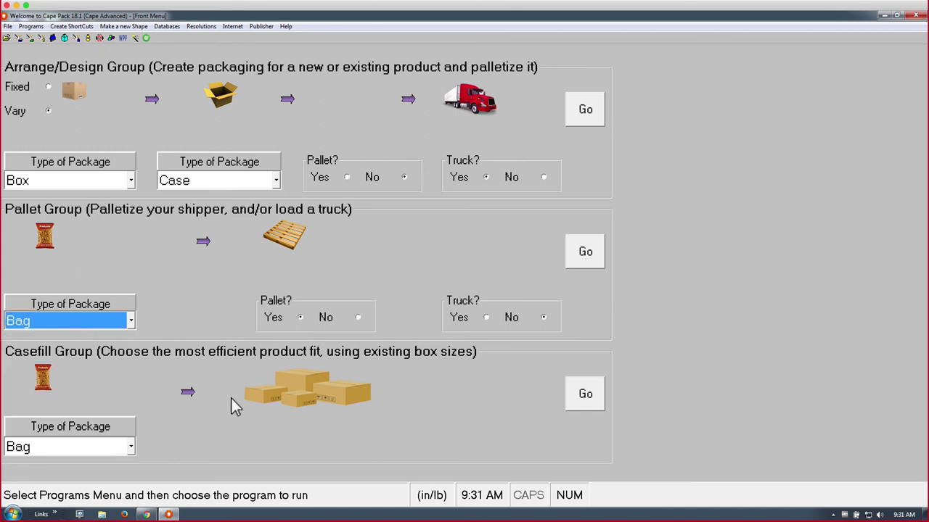
pyautogui.click(595, 396)
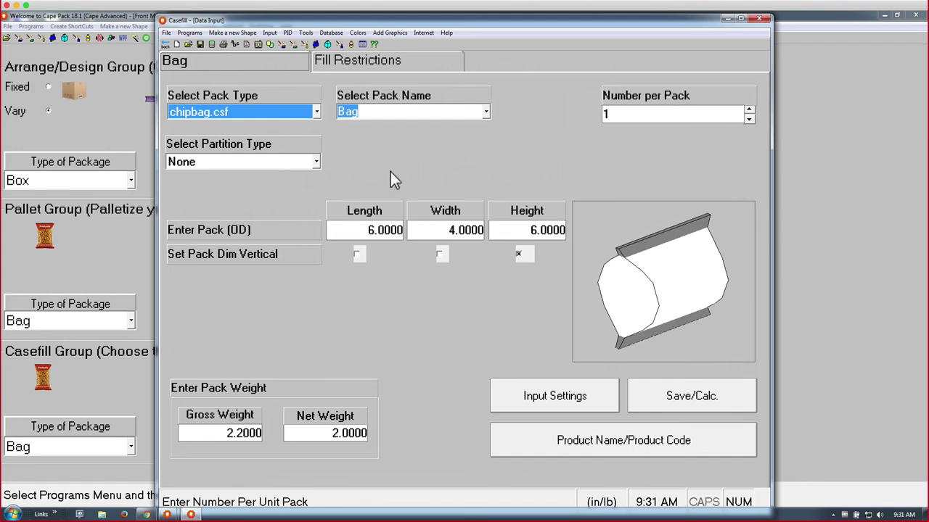
# - Show Fill Restrictions and browse the 20 case records, Std. RSC to case8, in the CASEFILL.MDB Database Utility
pyautogui.click(373, 59)
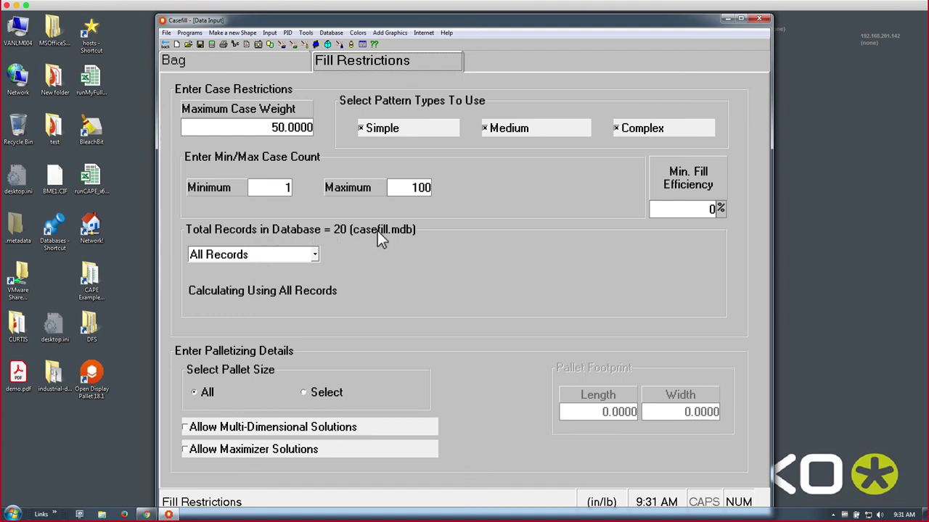
pyautogui.click(306, 33)
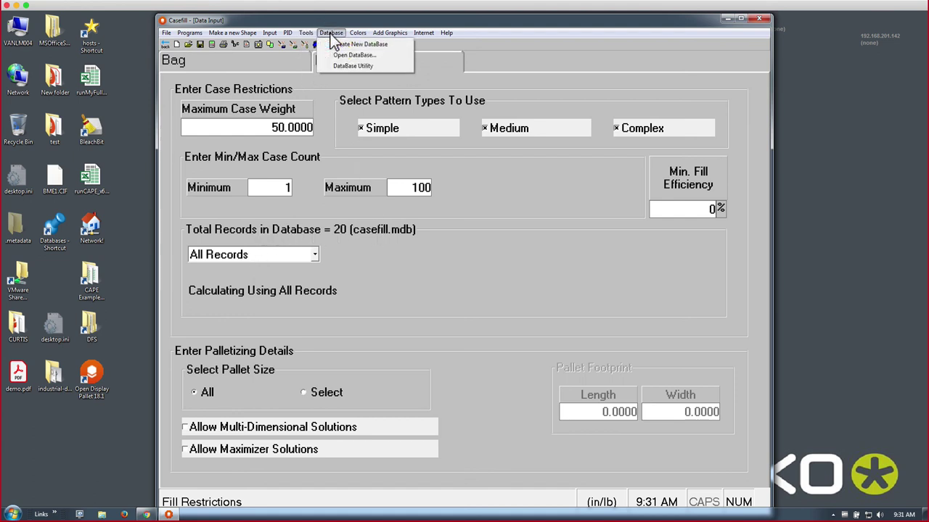
pyautogui.moveTo(330, 34)
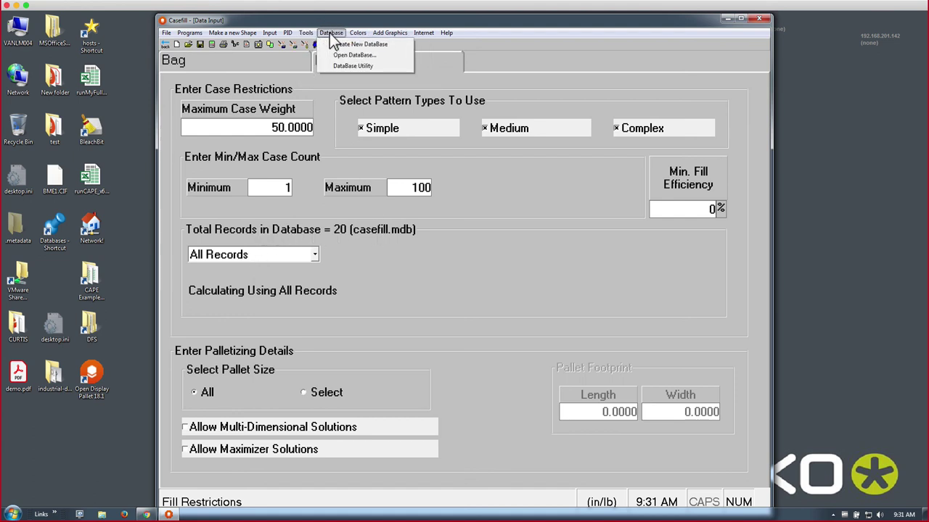
pyautogui.click(353, 66)
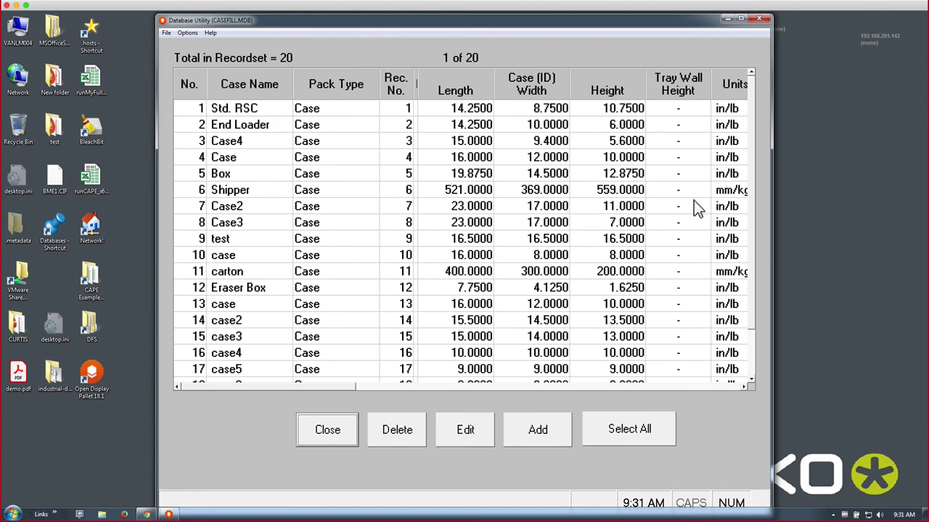
pyautogui.moveTo(753, 180); pyautogui.dragTo(754, 234)
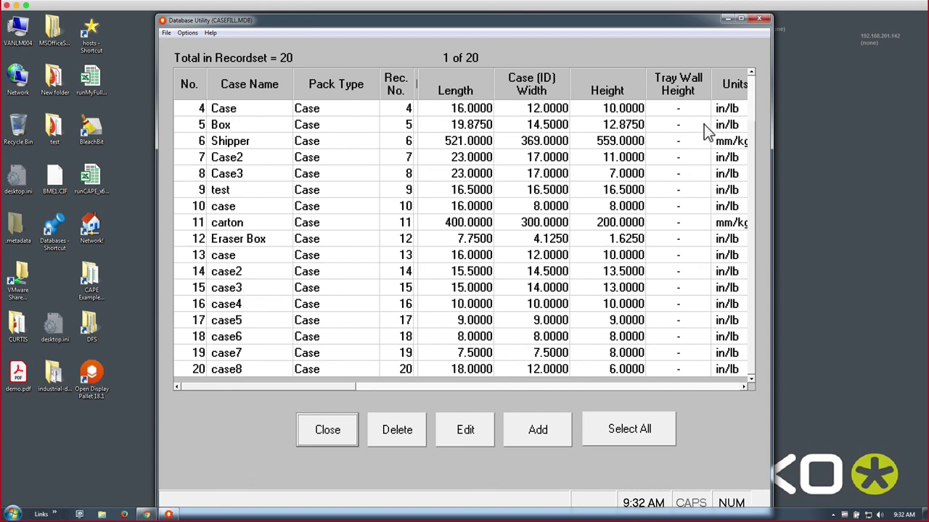
pyautogui.click(753, 81)
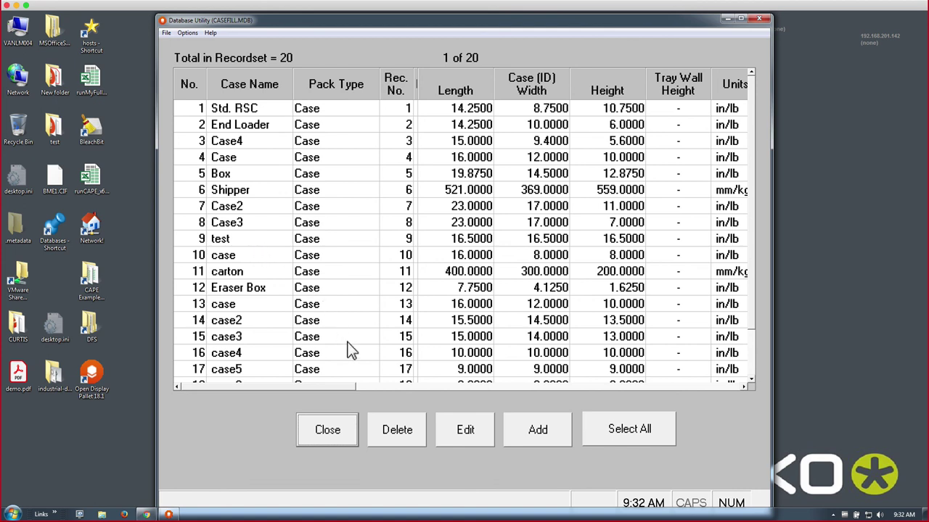
# - Close the case database and try 10 x Records with records 1, 3 and 5
pyautogui.click(320, 433)
pyautogui.click(313, 254)
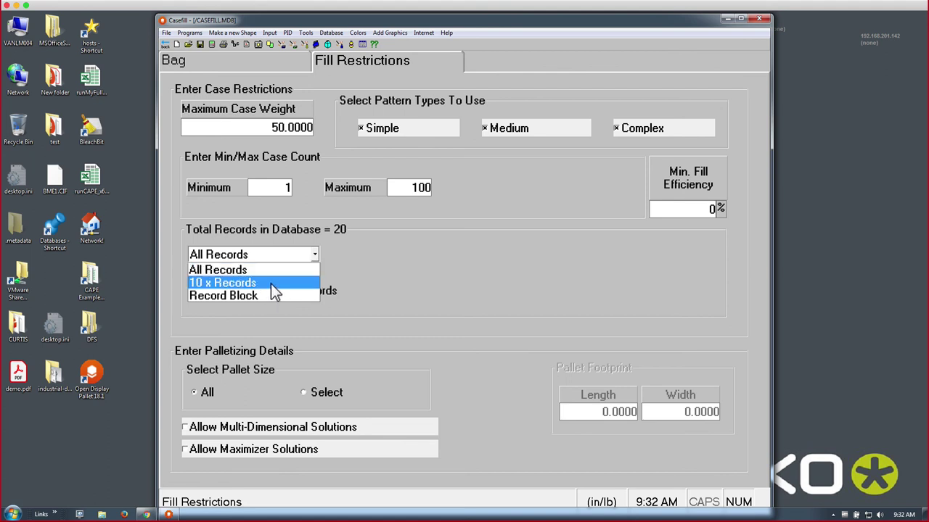
pyautogui.click(270, 284)
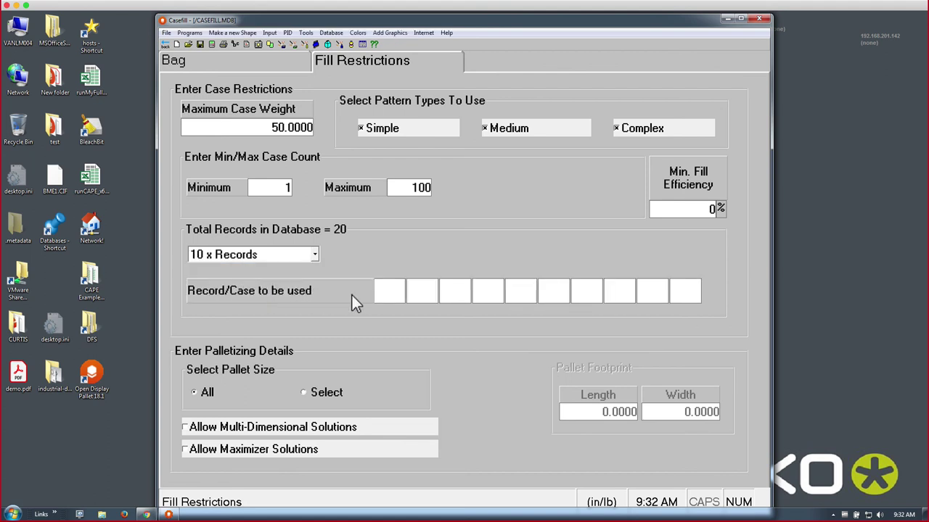
pyautogui.click(389, 293)
pyautogui.write('1')
pyautogui.press('Return')
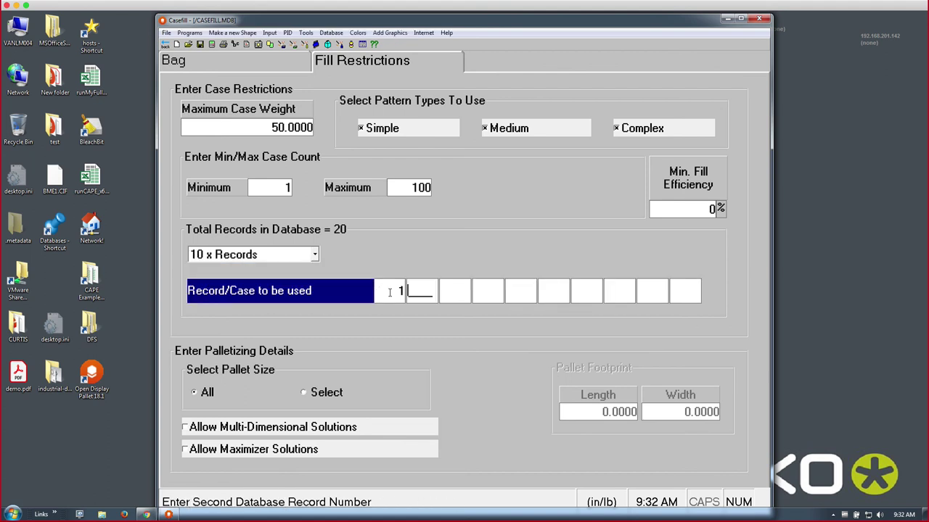
pyautogui.write('3')
pyautogui.press('Return')
pyautogui.write('5')
pyautogui.press('Return')
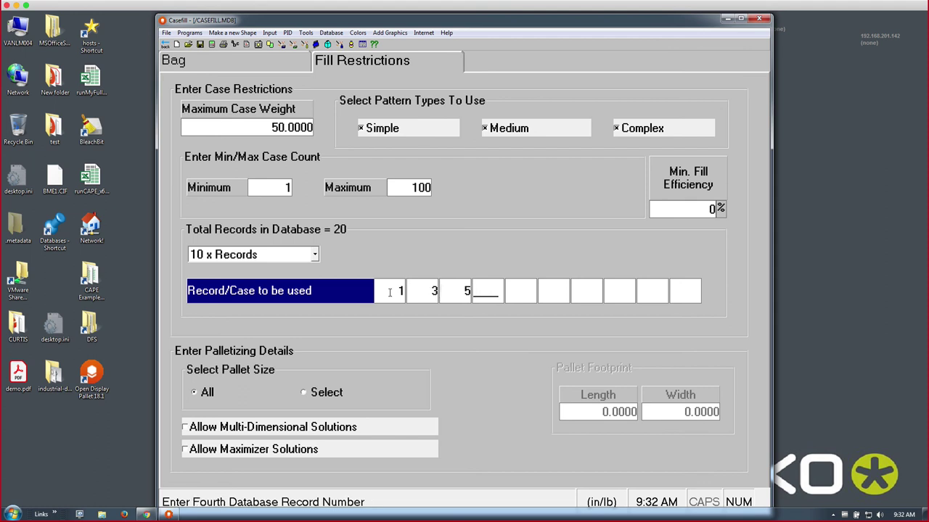
# - Try a Record Block running from record 1 to record 5
pyautogui.click(314, 257)
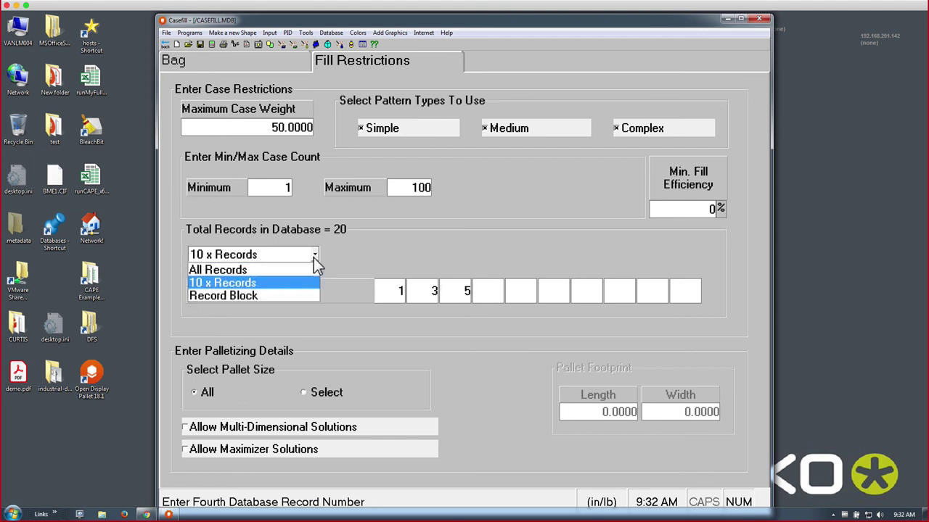
pyautogui.click(267, 292)
pyautogui.click(368, 290)
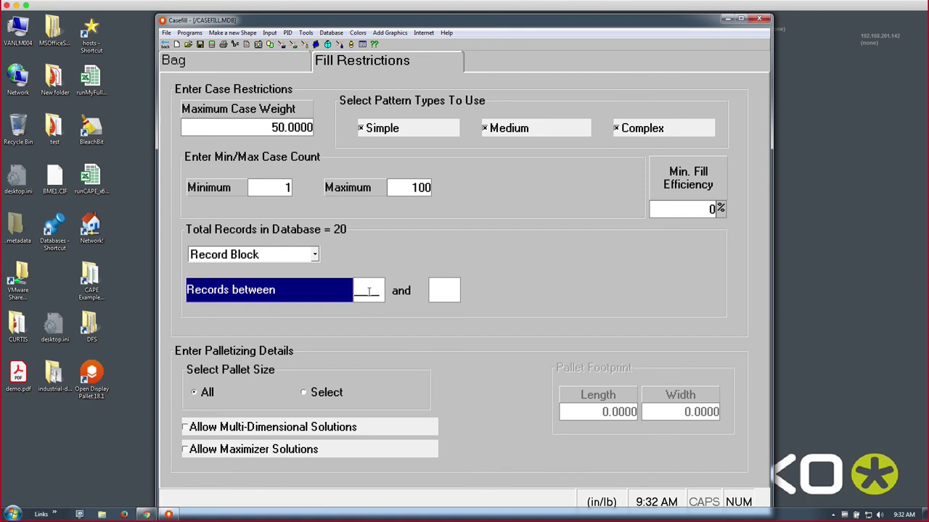
pyautogui.write('1')
pyautogui.press('Return')
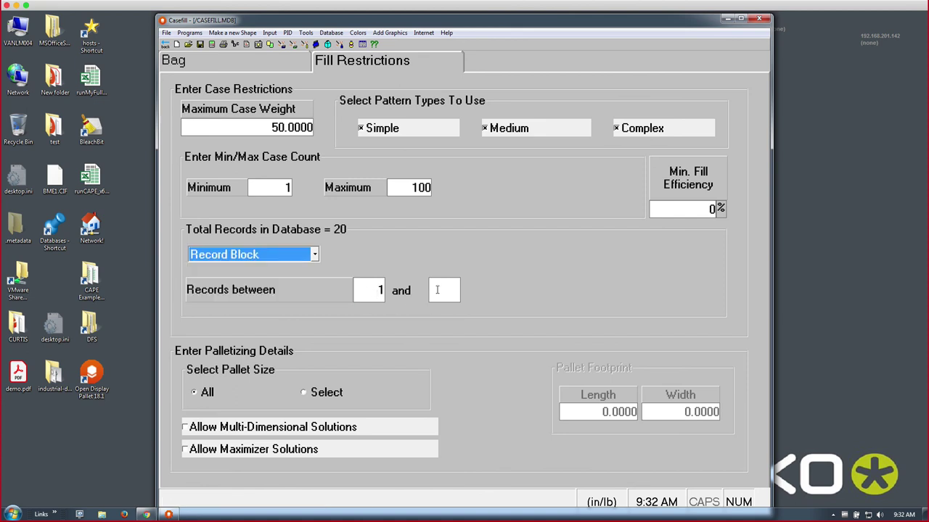
pyautogui.click(444, 291)
pyautogui.write('5')
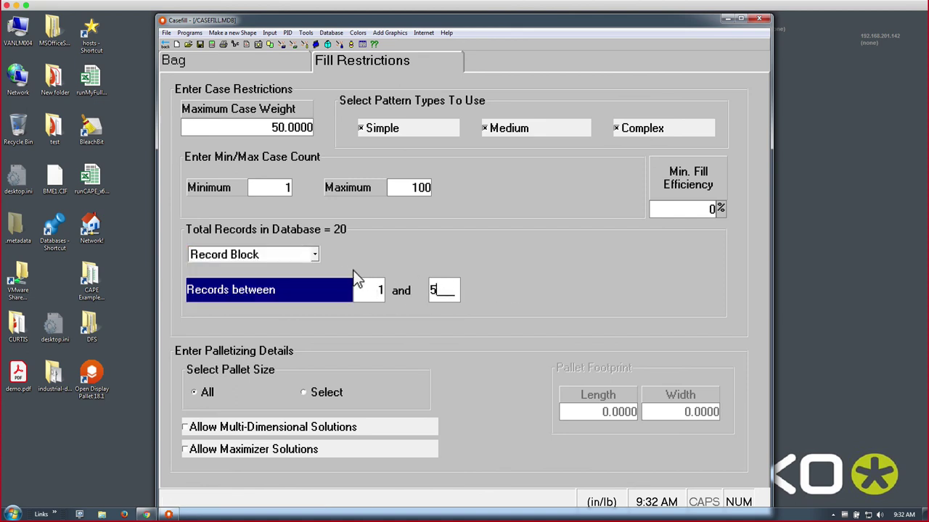
# - Return to All Records and calculate, giving 18 solutions such as case2 holding 16 bags
pyautogui.click(318, 253)
pyautogui.click(288, 269)
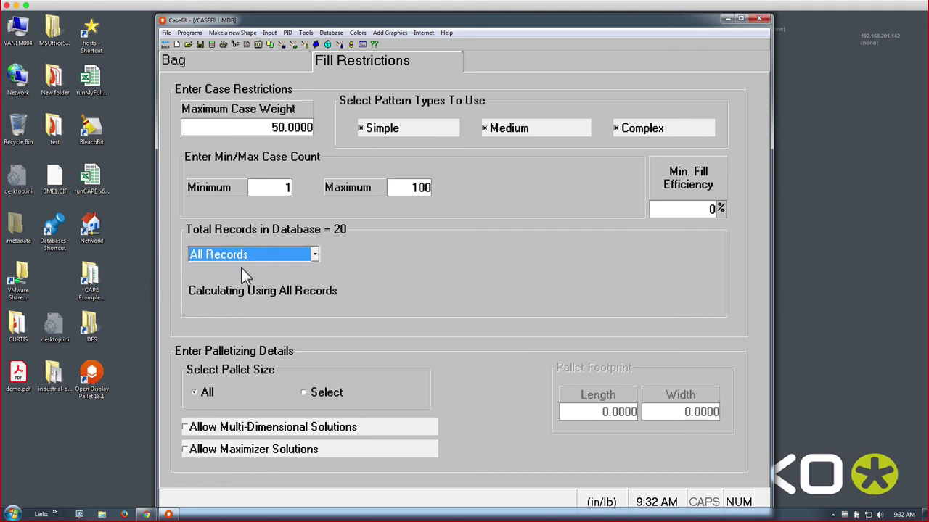
pyautogui.click(211, 44)
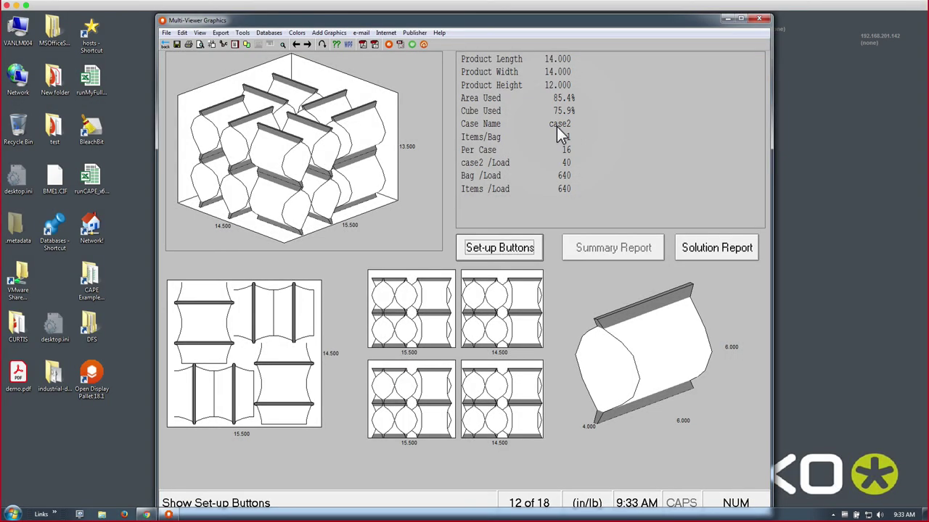
# - Add 3-Way partitions with 125 E Flute (0.0630) thickness, recalculate, and return to the input form
pyautogui.click(164, 44)
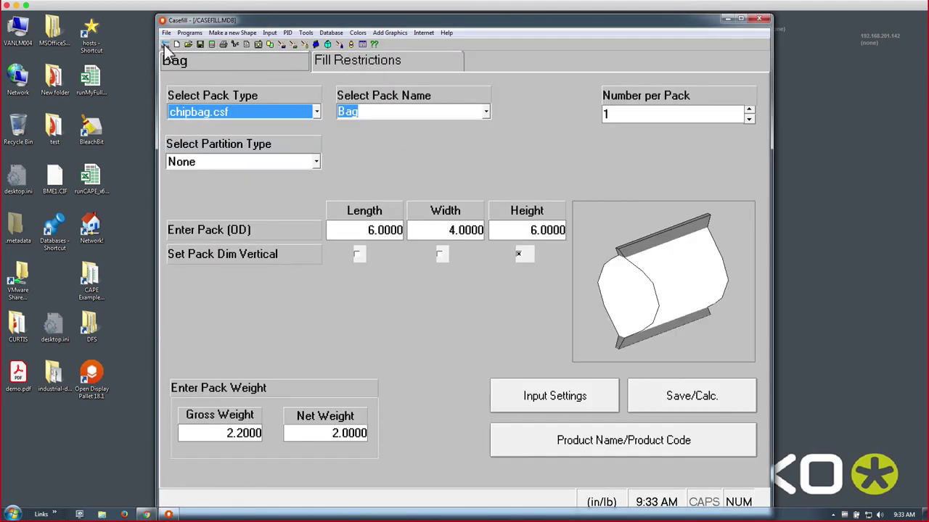
pyautogui.click(318, 161)
pyautogui.click(225, 216)
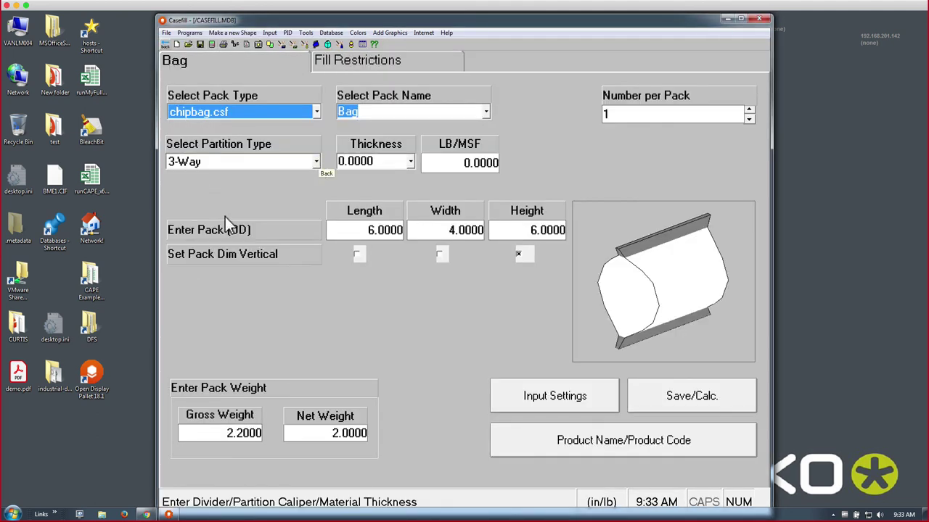
pyautogui.click(411, 162)
pyautogui.click(404, 213)
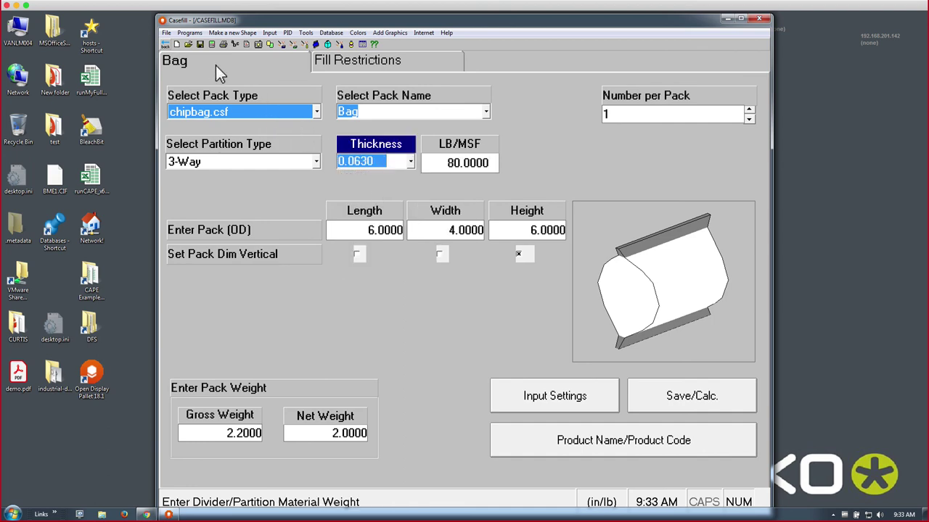
pyautogui.click(211, 45)
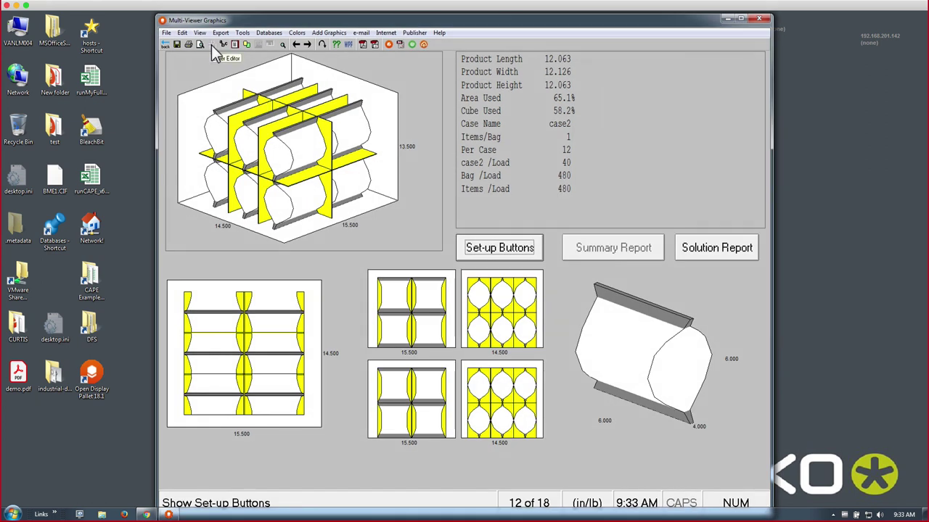
pyautogui.click(166, 45)
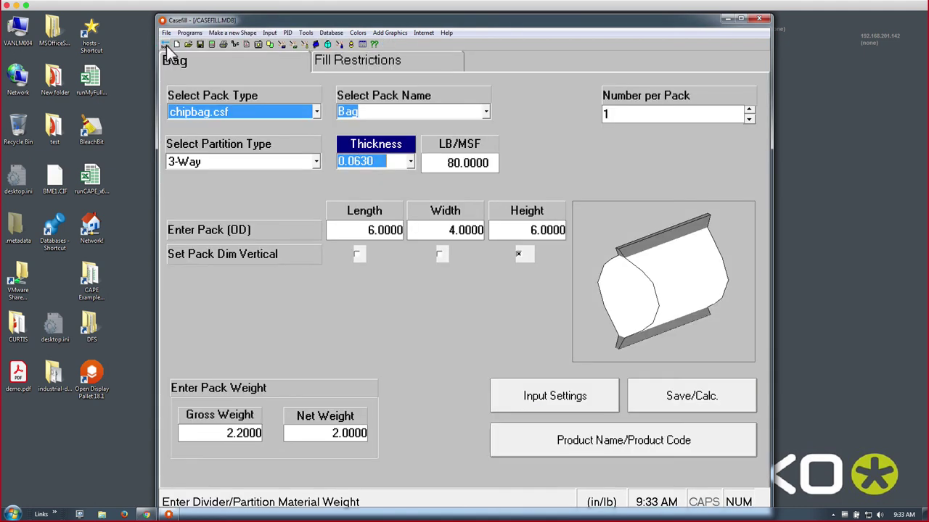
# - Exit Casefill back to the Cape Pack Front Menu with its three program groups
pyautogui.click(166, 46)
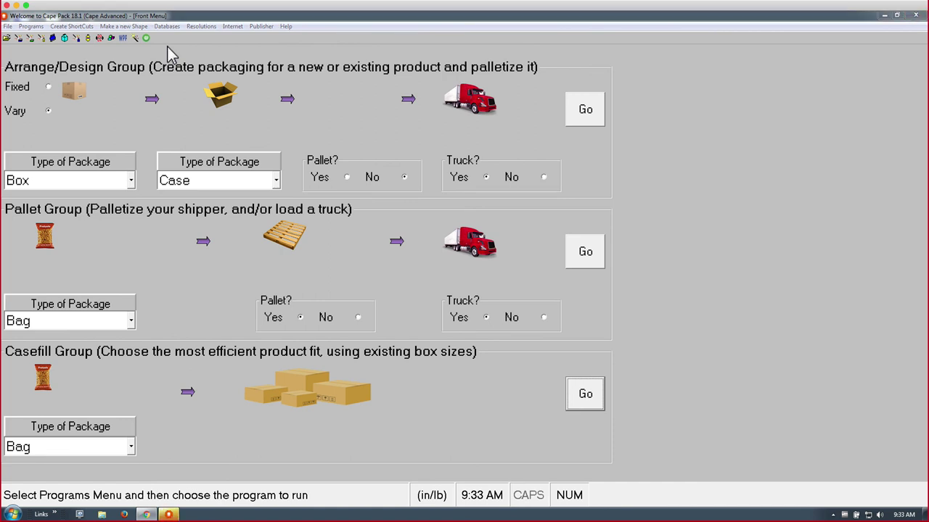
pyautogui.moveTo(277, 510)
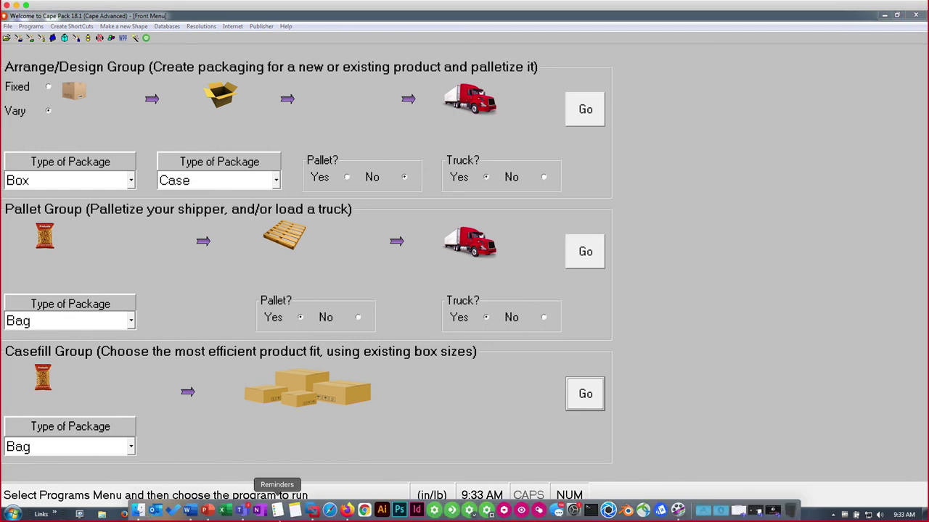